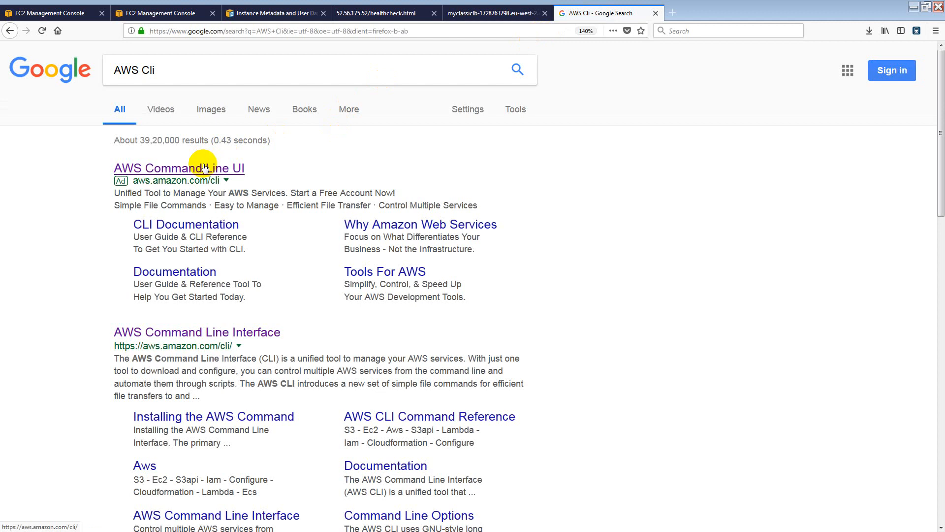
# - Open the AWS Command Line Interface page from the search results and highlight the Windows, Mac and Linux installation notes
pyautogui.click(204, 167)
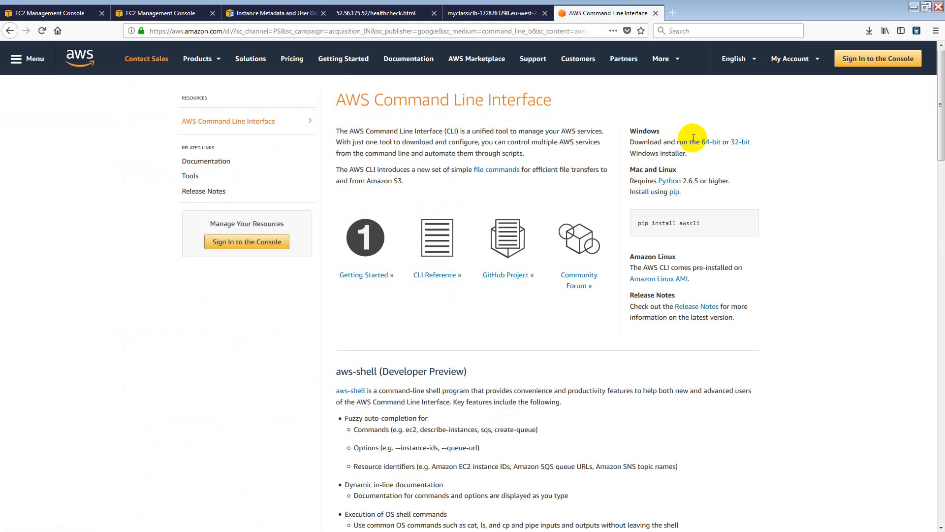
pyautogui.moveTo(696, 140); pyautogui.dragTo(714, 191)
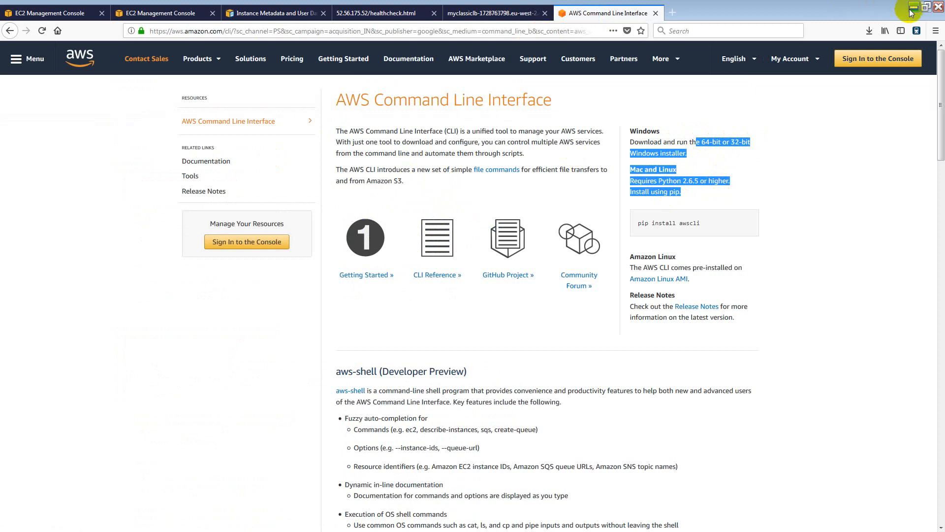
# - Open a Windows command prompt over the browser and list the S3 buckets with "aws s3 ls"
pyautogui.hotkey('alt', 'Tab')
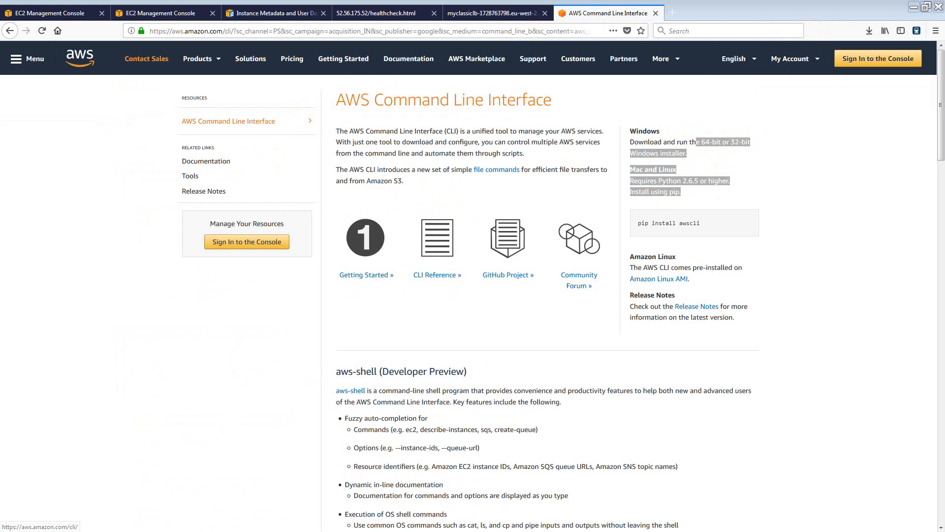
pyautogui.moveTo(0, 246); pyautogui.dragTo(418, 234)
pyautogui.click(368, 310)
pyautogui.moveTo(302, 138); pyautogui.dragTo(591, 114)
pyautogui.write('a')
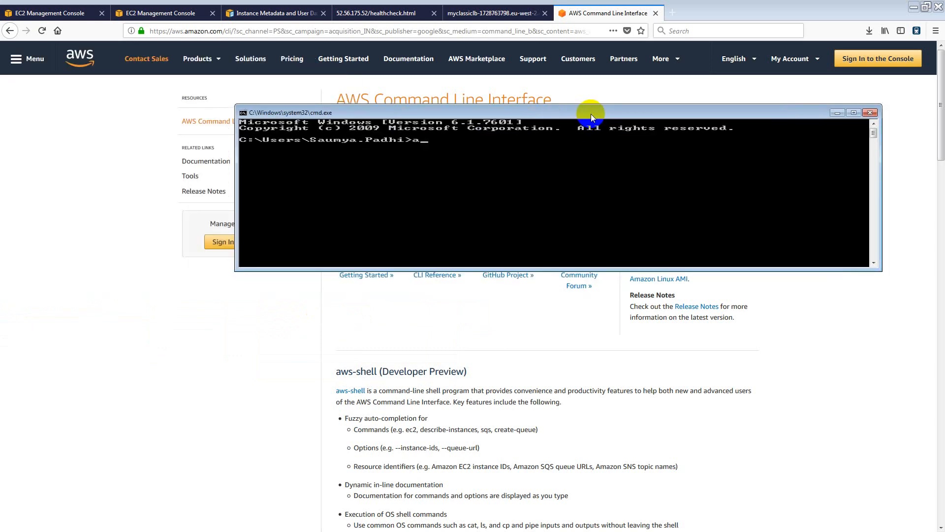
pyautogui.write('ws s3 ls')
pyautogui.press('Return')
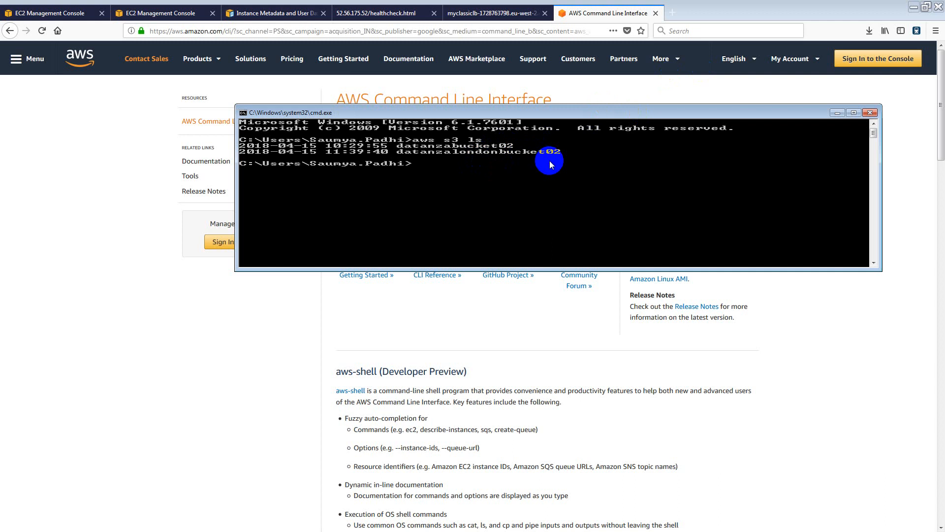
pyautogui.click(167, 349)
pyautogui.moveTo(792, 62)
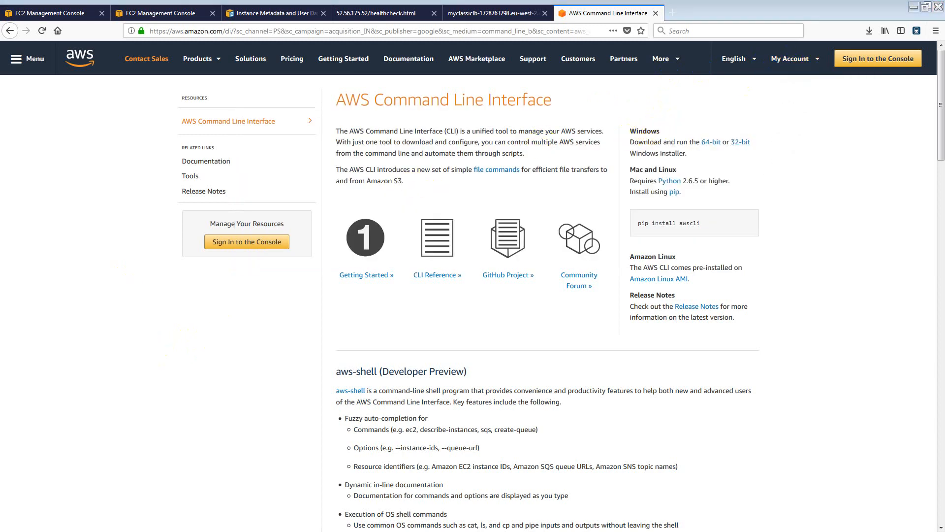
pyautogui.hotkey('alt', 'Tab')
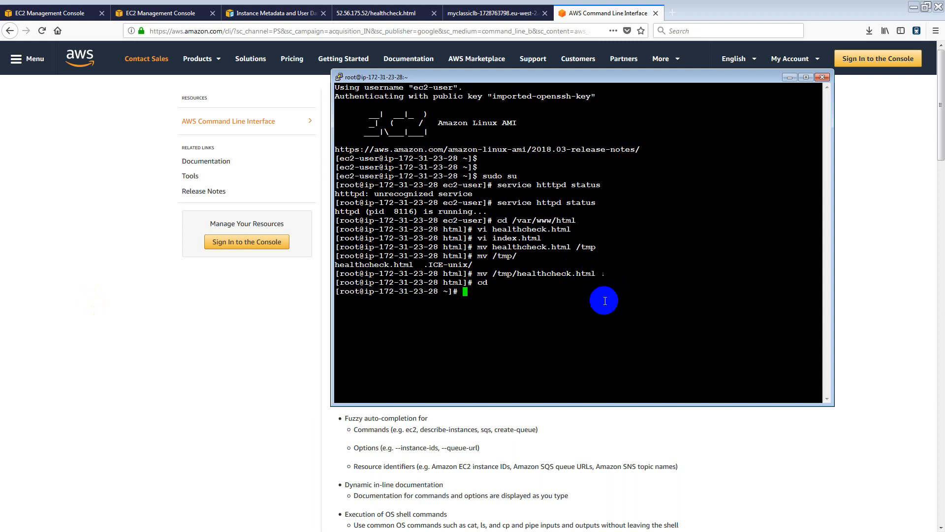
pyautogui.write('aws configur')
pyautogui.press('BackSpace')
pyautogui.press('BackSpace')
pyautogui.press('BackSpace')
pyautogui.press('BackSpace')
pyautogui.press('BackSpace')
pyautogui.press('BackSpace')
pyautogui.press('BackSpace')
pyautogui.press('BackSpace')
pyautogui.press('BackSpace')
pyautogui.press('BackSpace')
pyautogui.press('BackSpace')
pyautogui.press('BackSpace')
# - Return to the AWS console in the browser and open the Users list of the IAM service
pyautogui.click(189, 360)
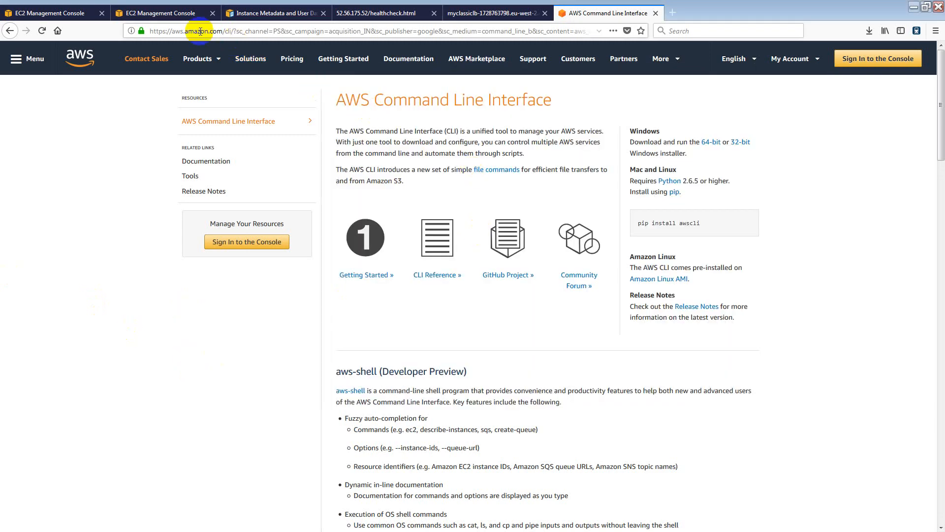
pyautogui.click(66, 20)
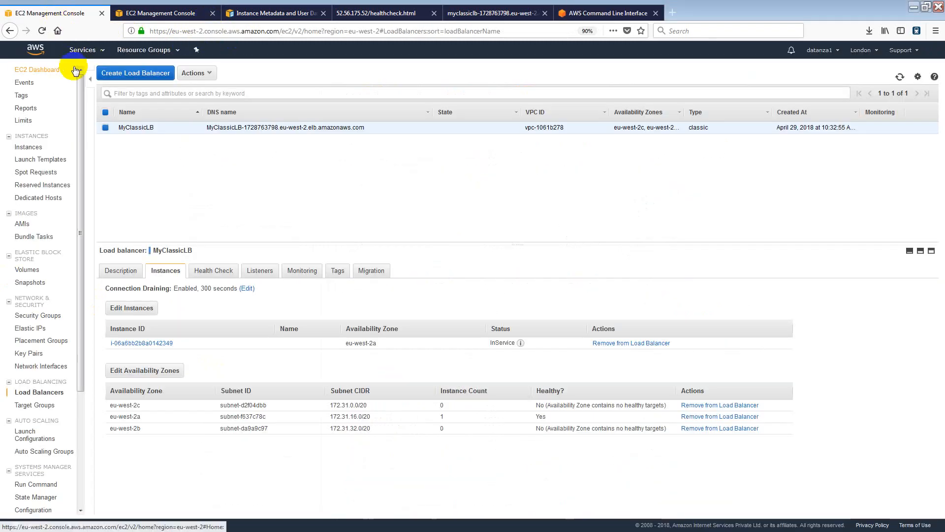
pyautogui.click(93, 51)
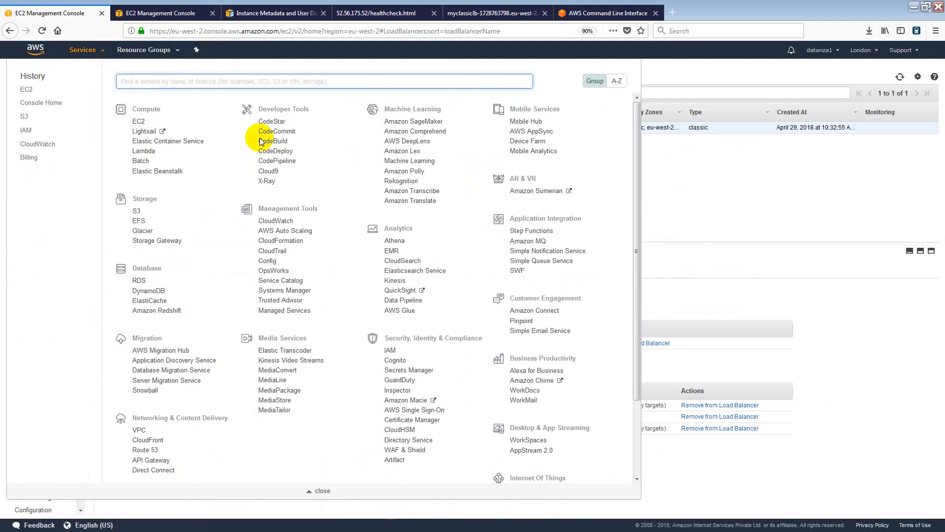
pyautogui.click(392, 350)
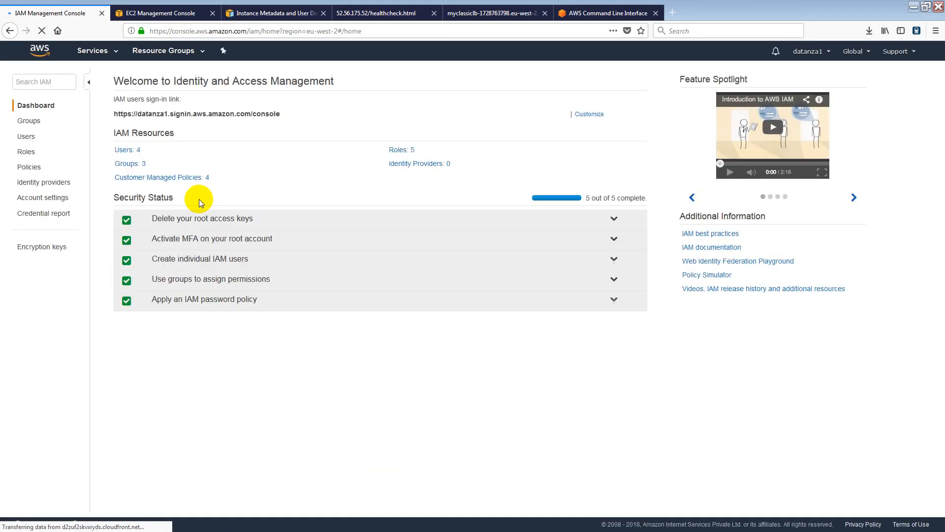
pyautogui.click(28, 137)
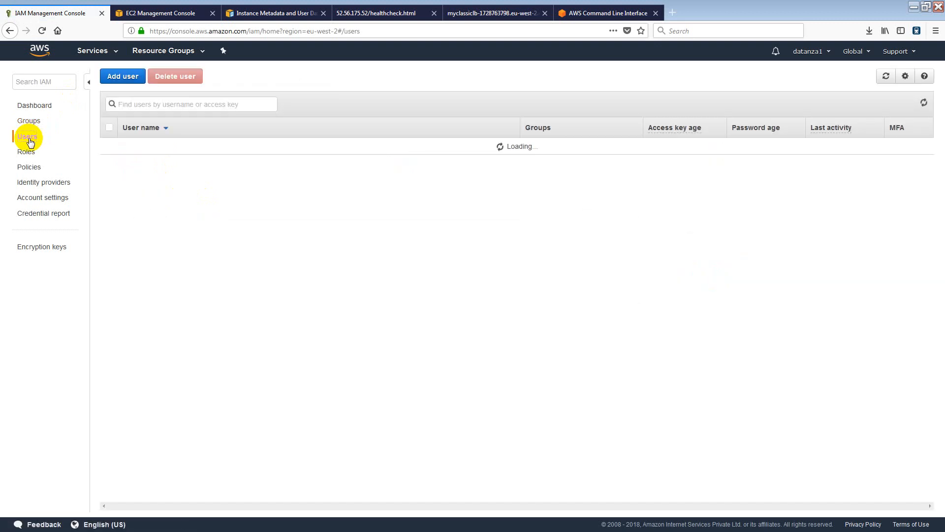
# - Start adding an IAM user named cliadmin with Programmatic access and proceed to its permissions
pyautogui.click(123, 78)
pyautogui.click(259, 162)
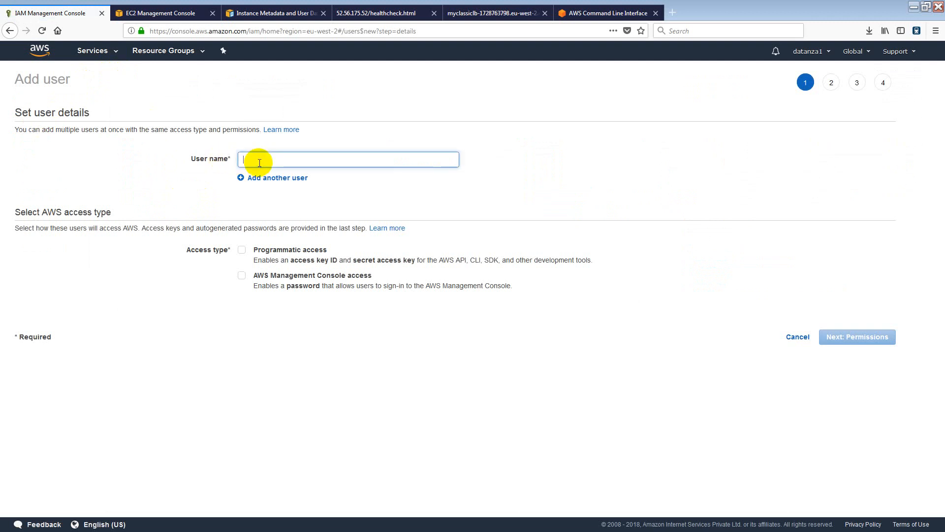
pyautogui.write('clia')
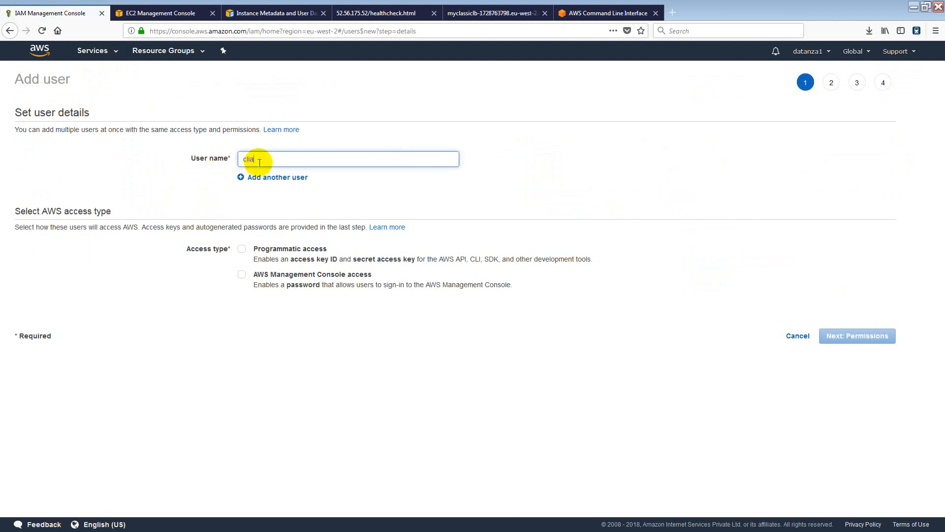
pyautogui.write('dmin')
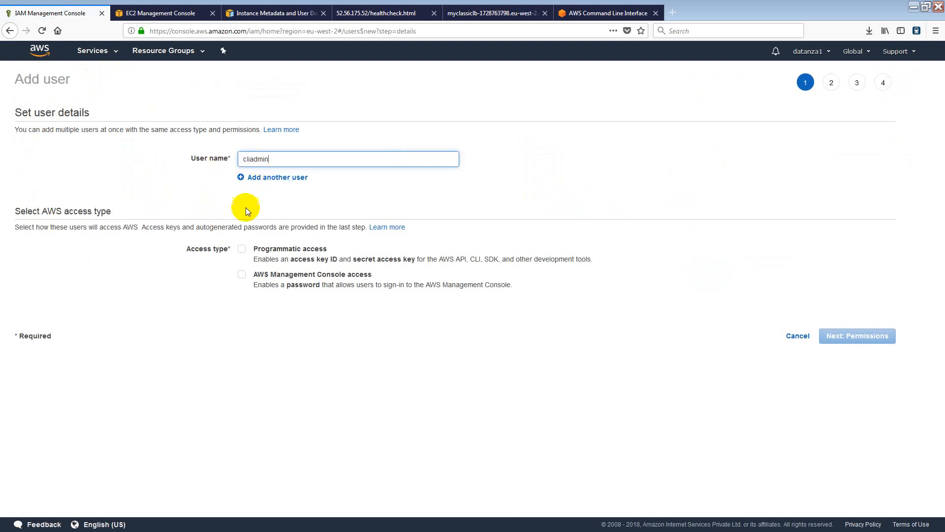
pyautogui.click(241, 250)
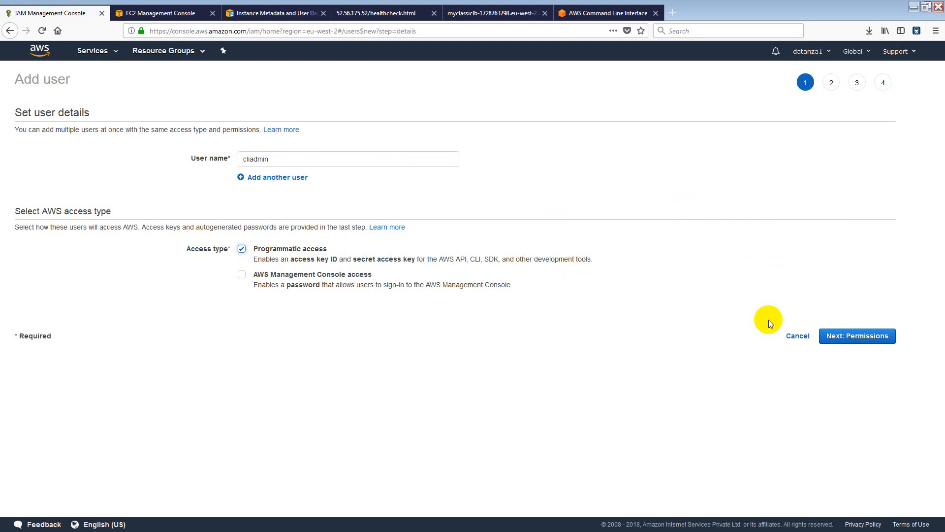
pyautogui.click(828, 340)
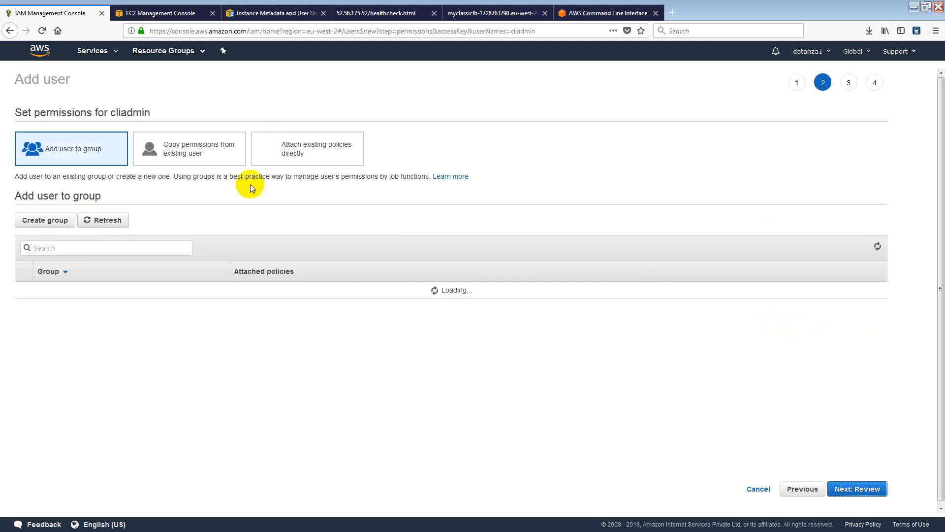
# - Attach the existing AdministratorAccess policy directly to cliadmin and create the user
pyautogui.click(312, 153)
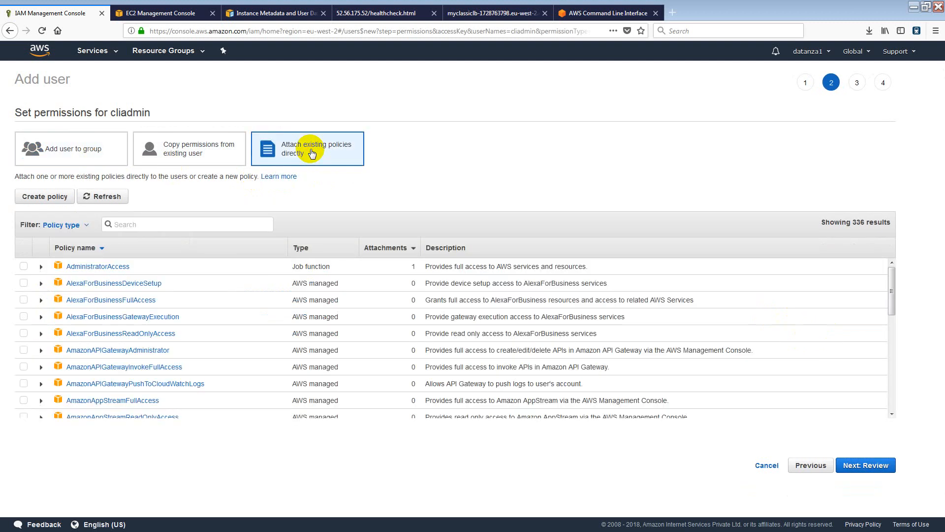
pyautogui.click(23, 266)
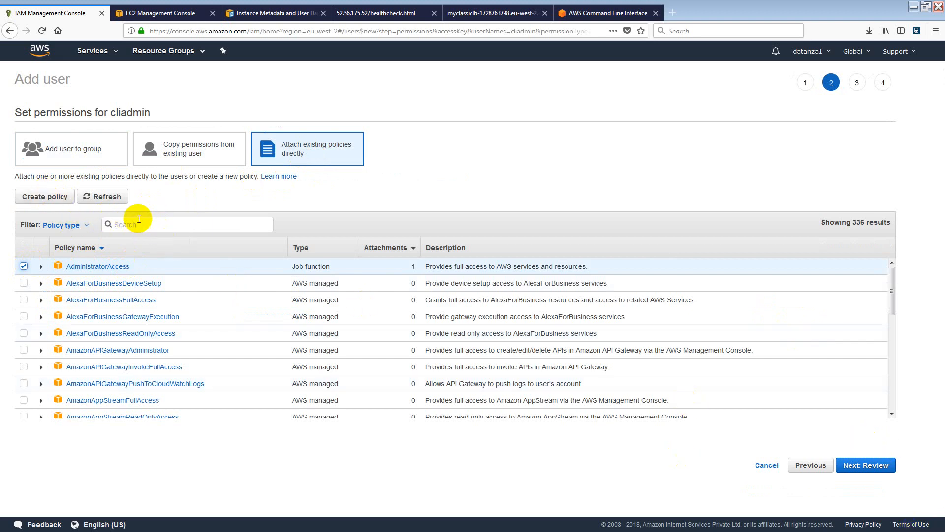
pyautogui.click(871, 465)
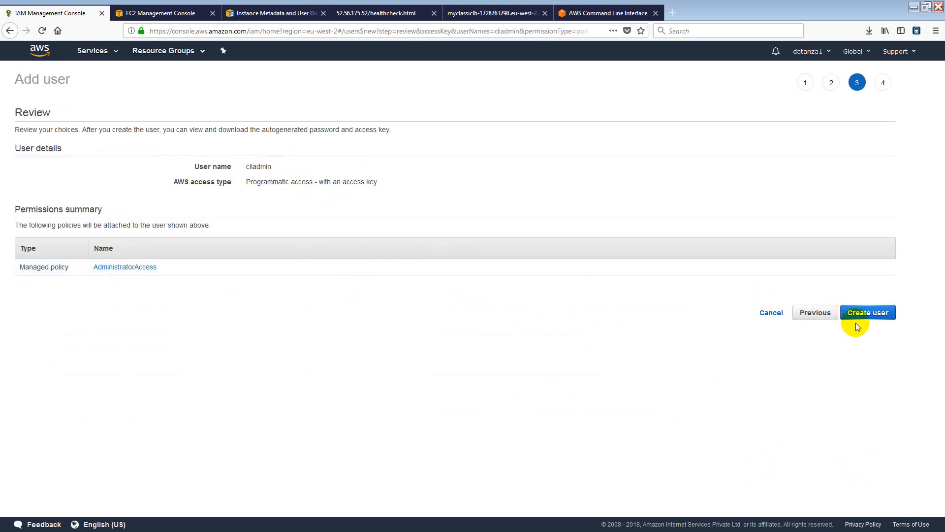
pyautogui.click(866, 314)
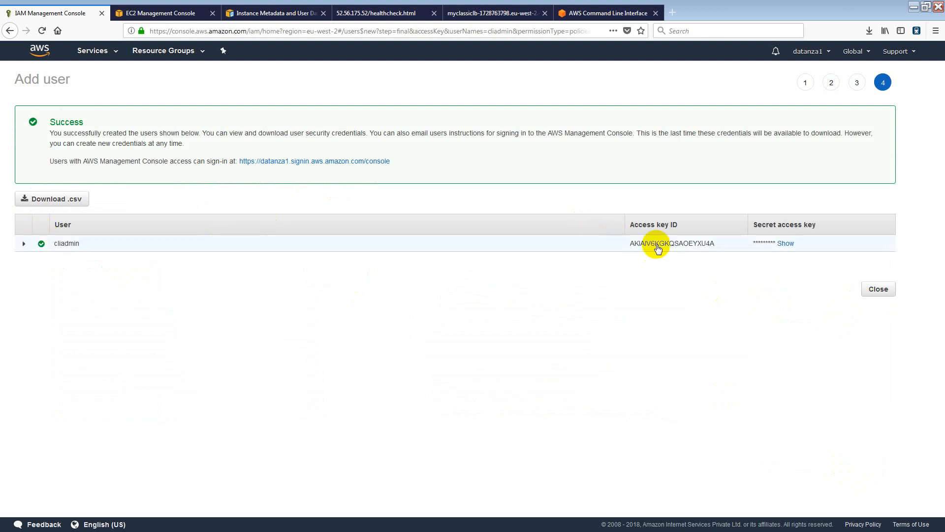
# - Download cliadmin's credentials.csv, open it in Excel and widen the Access key ID and Secret access key columns to fit
pyautogui.click(72, 197)
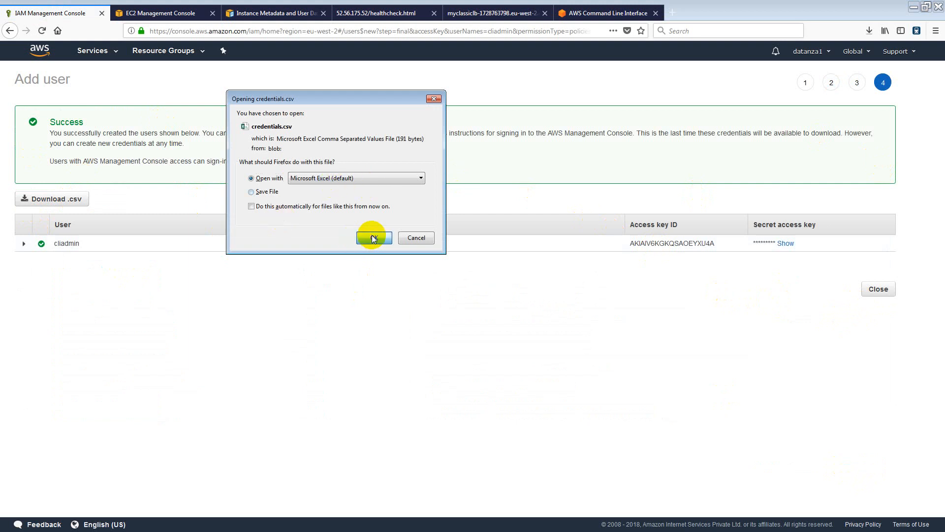
pyautogui.click(373, 237)
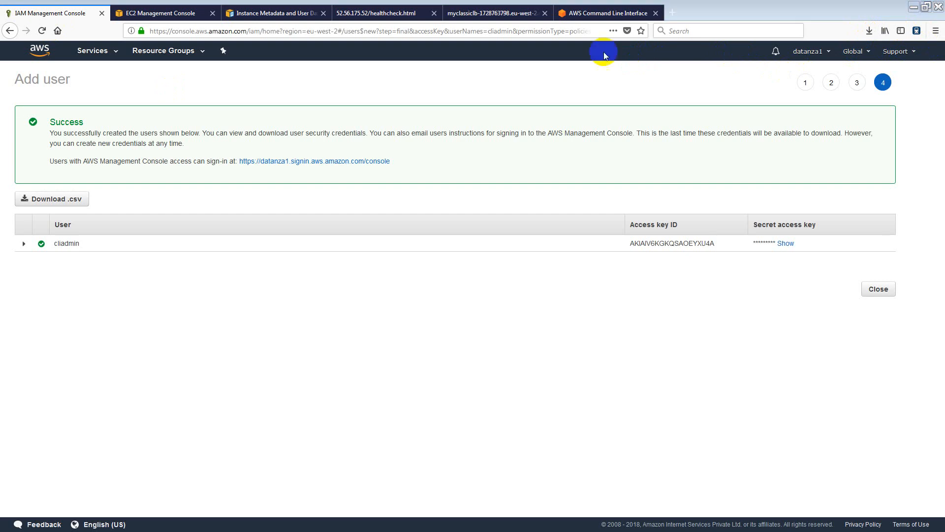
pyautogui.moveTo(449, 139); pyautogui.dragTo(483, 140)
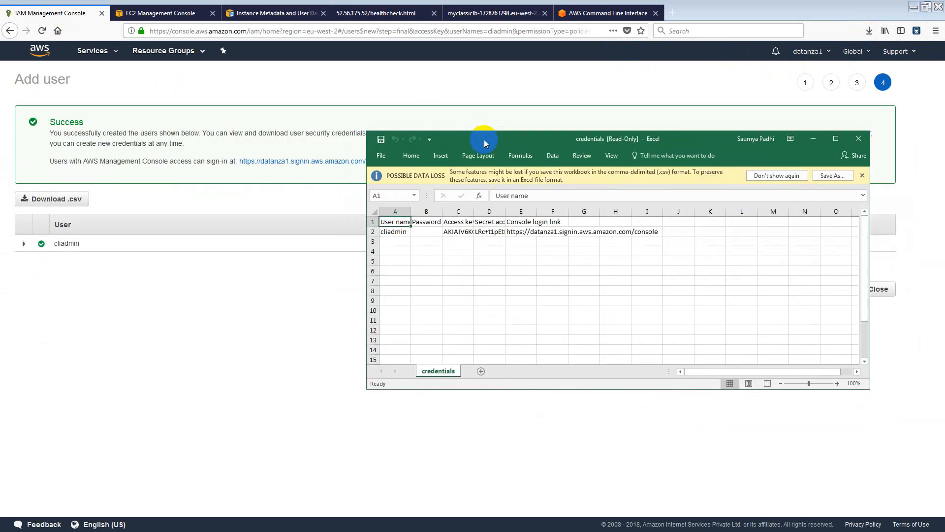
pyautogui.doubleClick(474, 207)
pyautogui.doubleClick(558, 211)
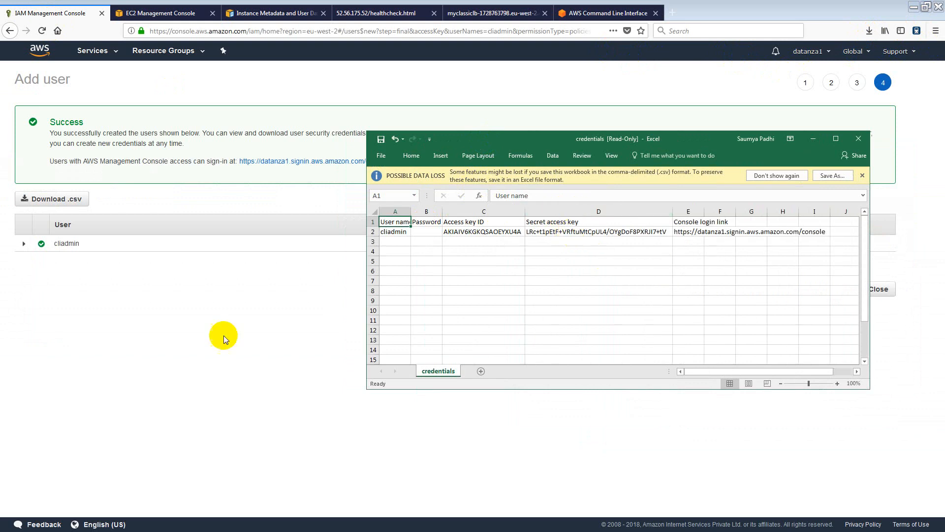
pyautogui.click(259, 300)
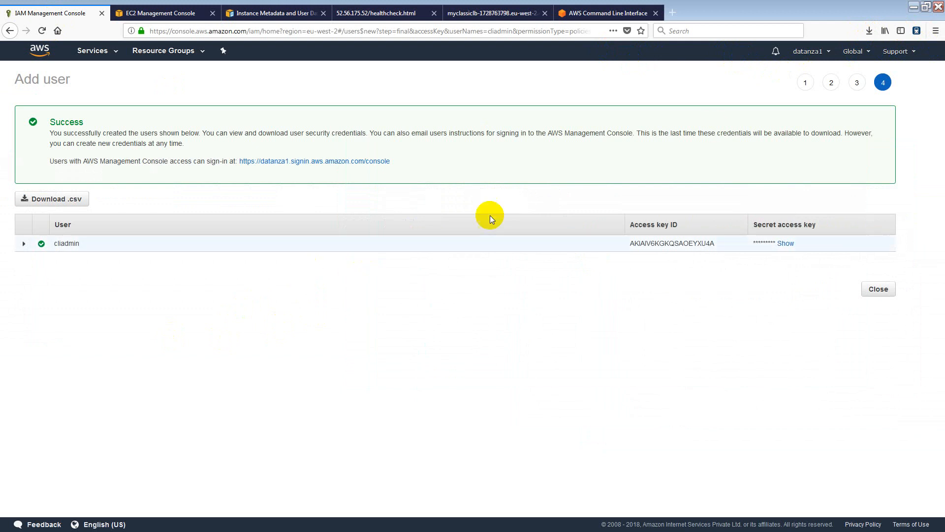
# - Look through the list of AWS regions, then close the completed Add user wizard
pyautogui.click(867, 54)
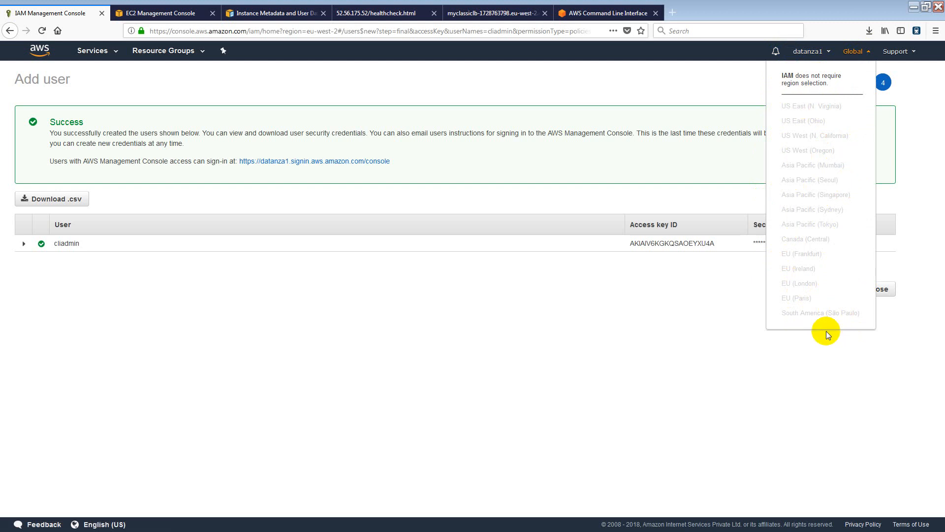
pyautogui.click(572, 379)
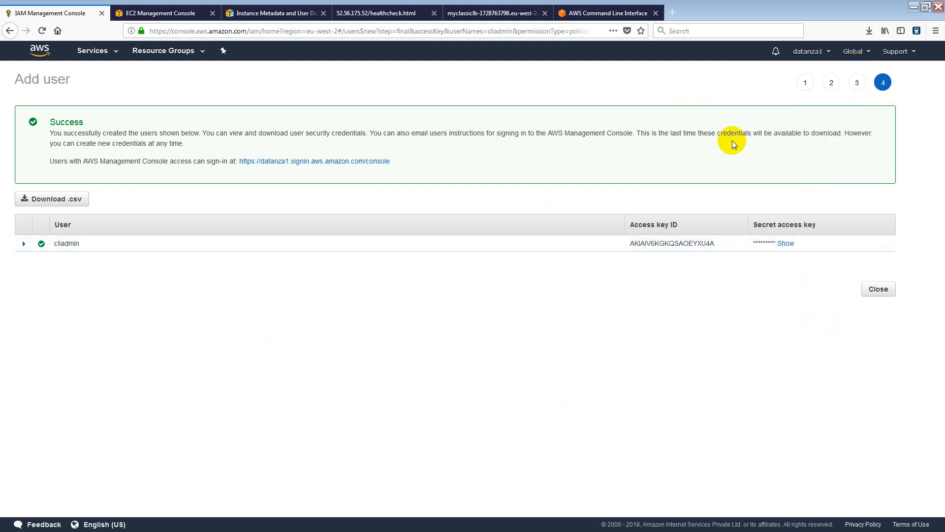
pyautogui.click(874, 295)
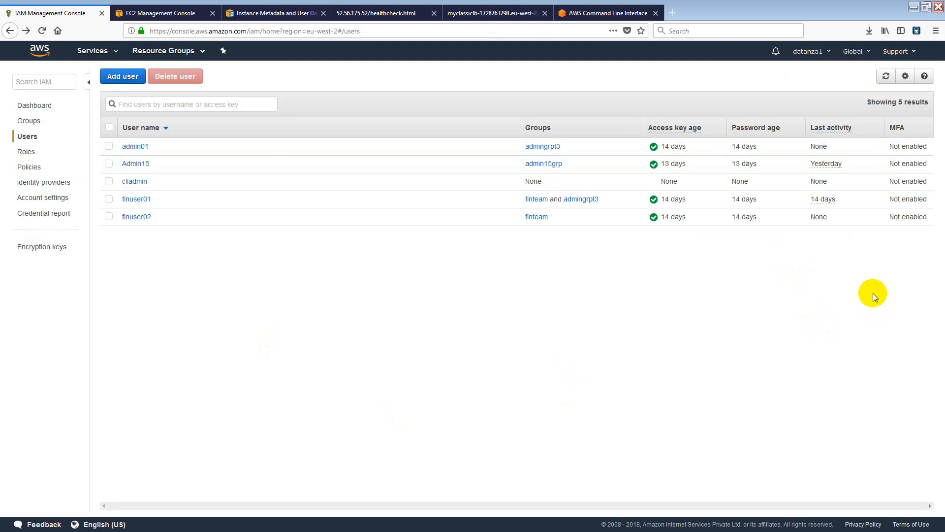
# - Minimize the browser, bring the EC2 instance's root terminal to the front and reposition its window
pyautogui.click(913, 9)
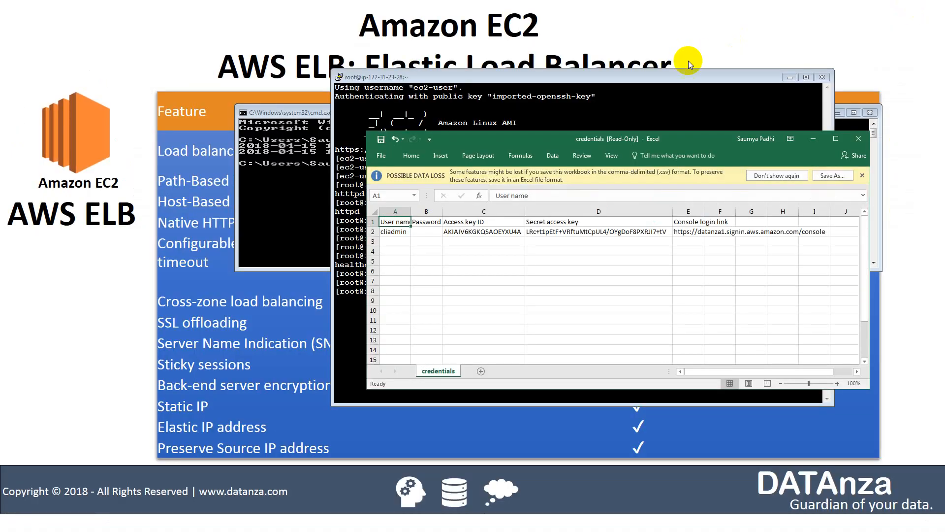
pyautogui.click(695, 76)
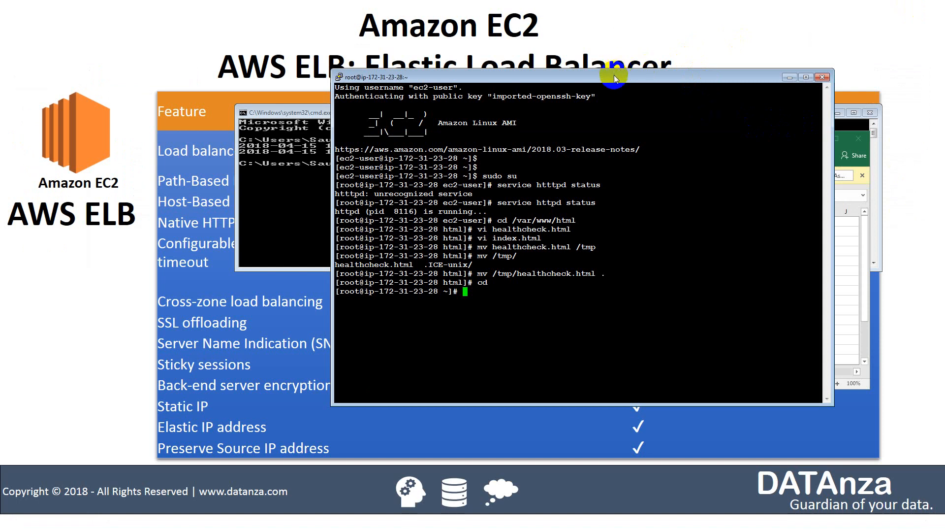
pyautogui.moveTo(615, 77); pyautogui.dragTo(511, 53)
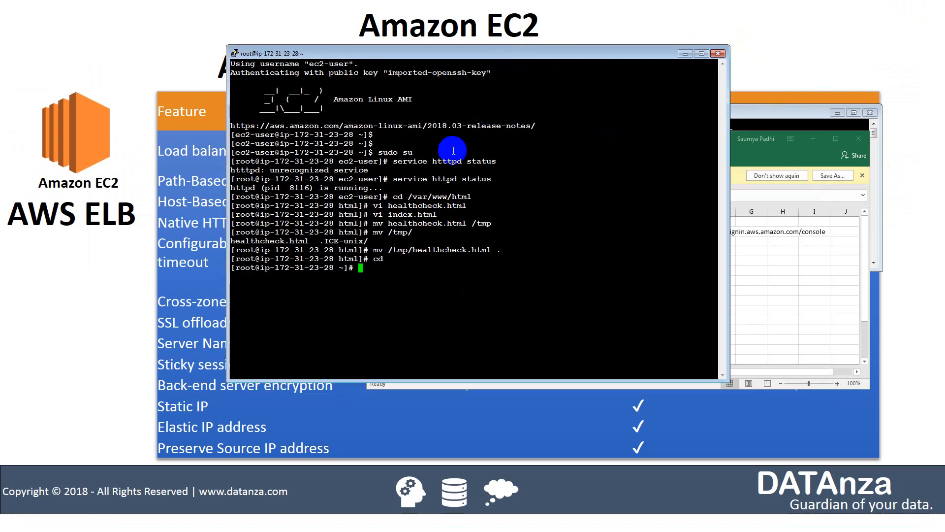
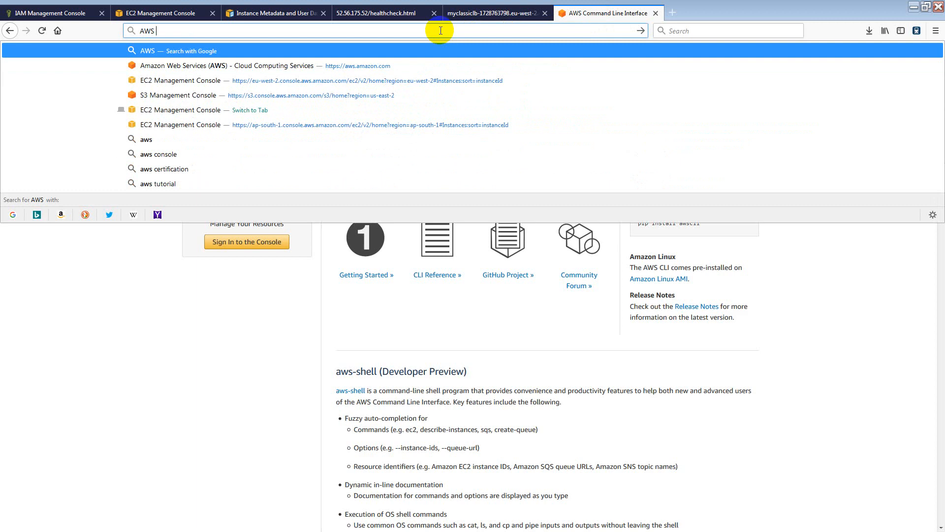
# - Search the web for AWS Regions & Endpoints and open the Amazon RDS Regions and Availability Zones page at its region table
pyautogui.write('a')
pyautogui.press('BackSpace')
pyautogui.write('Regions')
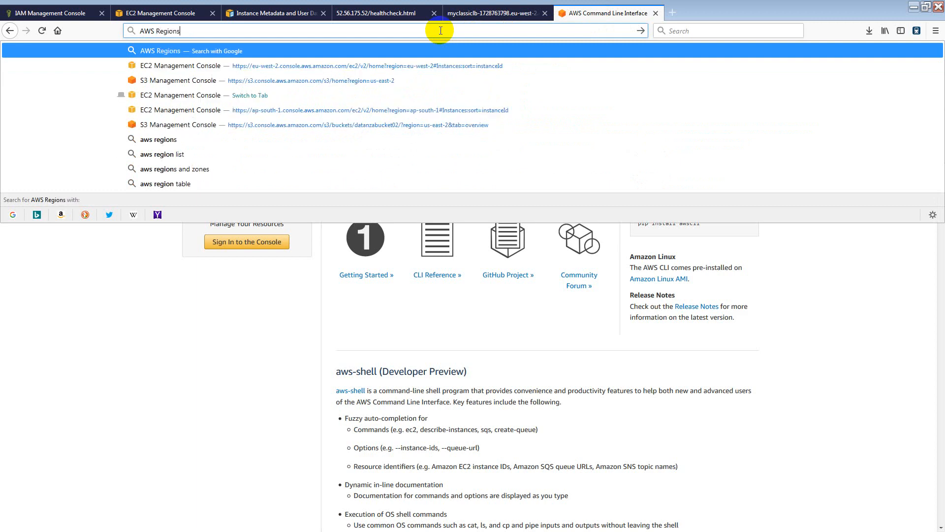
pyautogui.write(' & Endpoints')
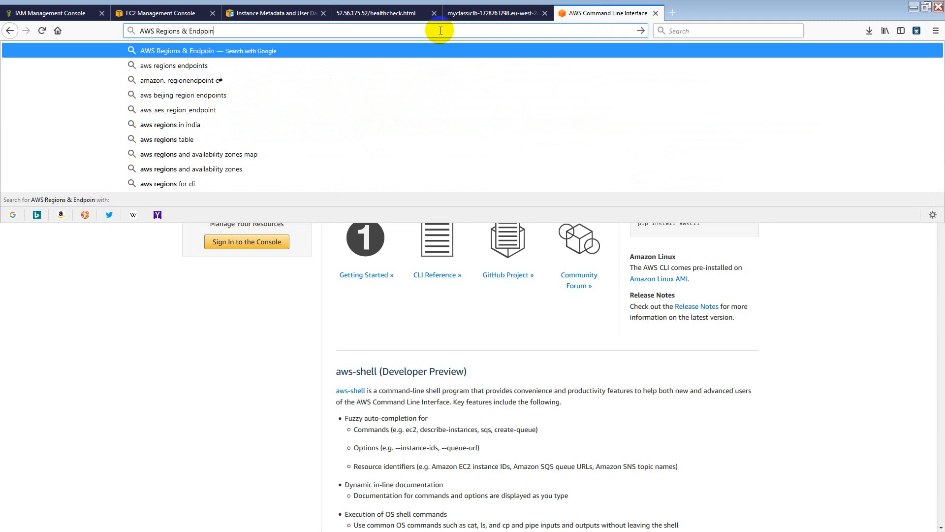
pyautogui.press('Return')
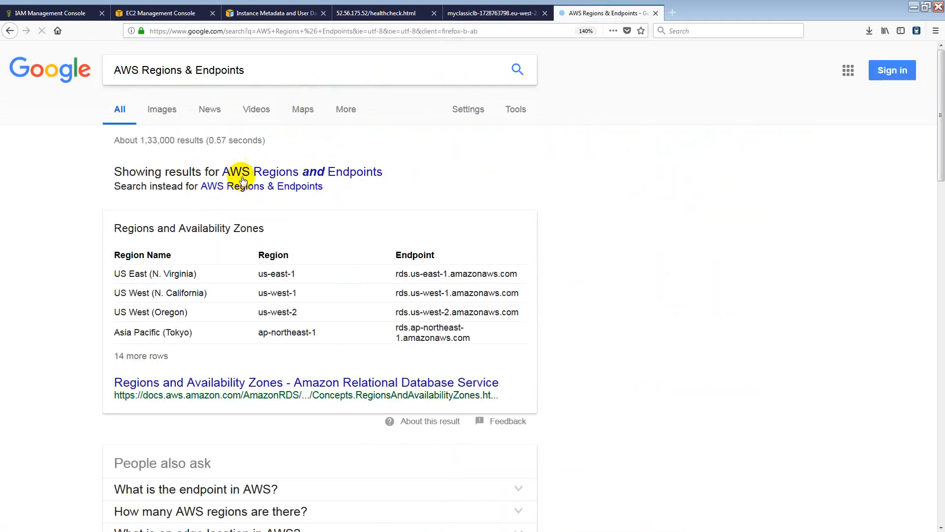
pyautogui.click(211, 383)
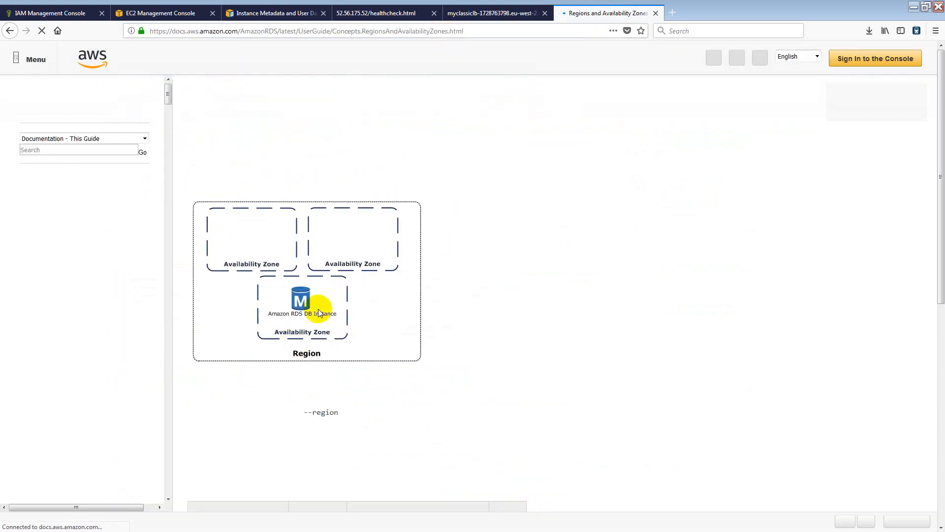
pyautogui.scroll(-8, 484, 238)
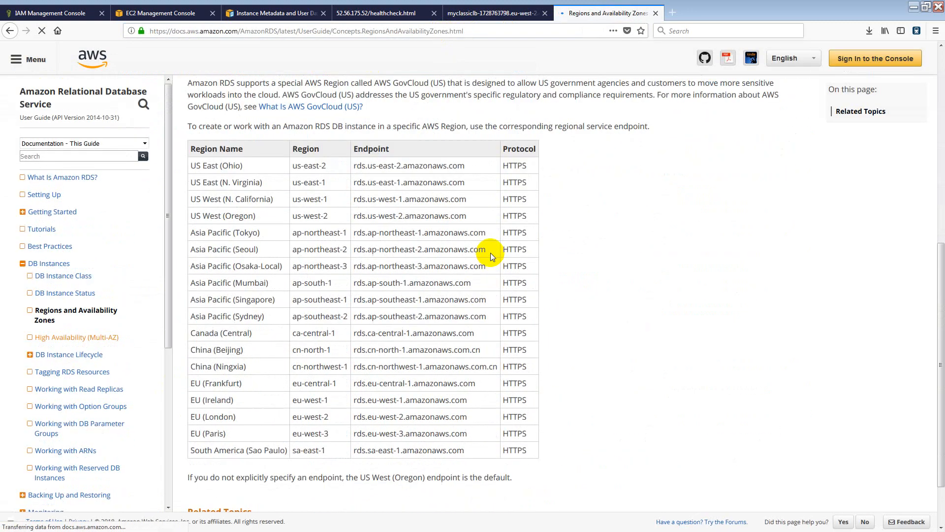
pyautogui.scroll(-1, 491, 256)
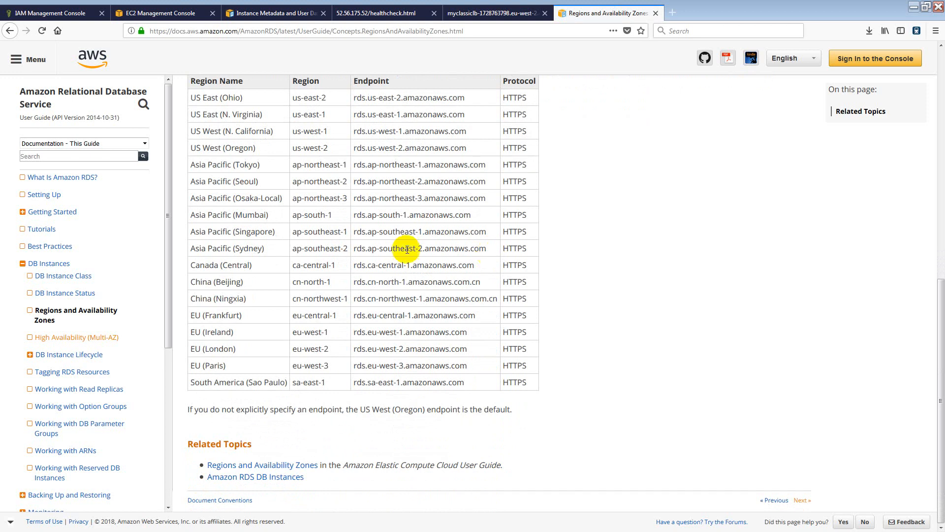
# - Copy the EU (London) region code eu-west-2 from the table, checking it against the volume's availability zone in the EC2 console
pyautogui.moveTo(295, 347); pyautogui.dragTo(330, 350)
pyautogui.hotkey('ctrl', 'c')
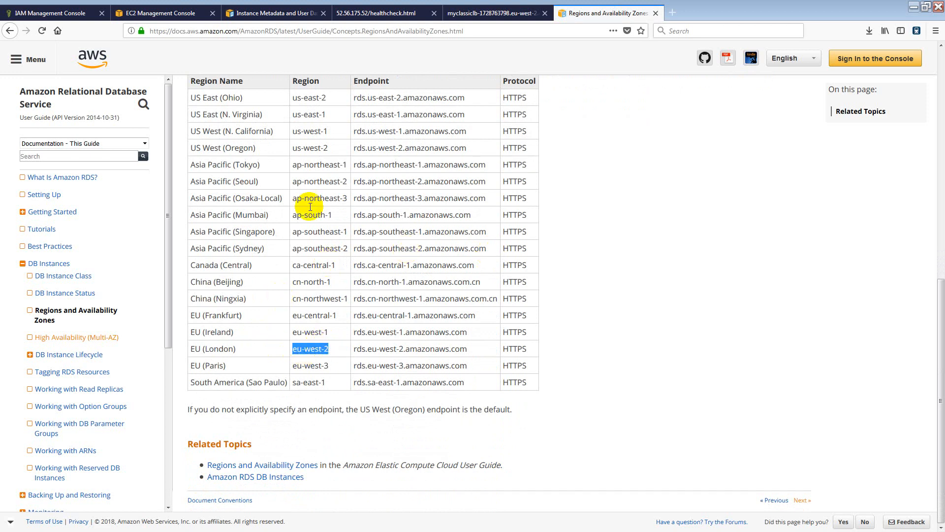
pyautogui.click(156, 14)
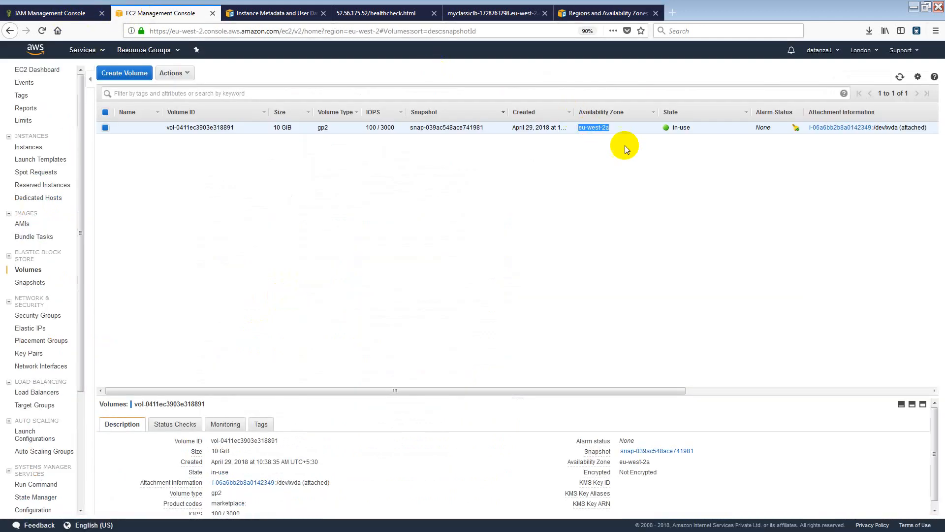
pyautogui.click(605, 13)
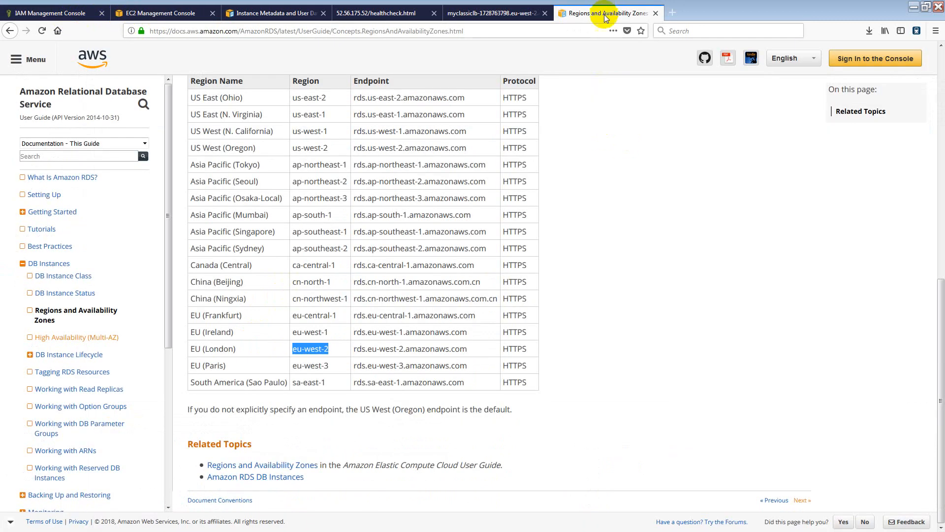
pyautogui.rightClick(322, 351)
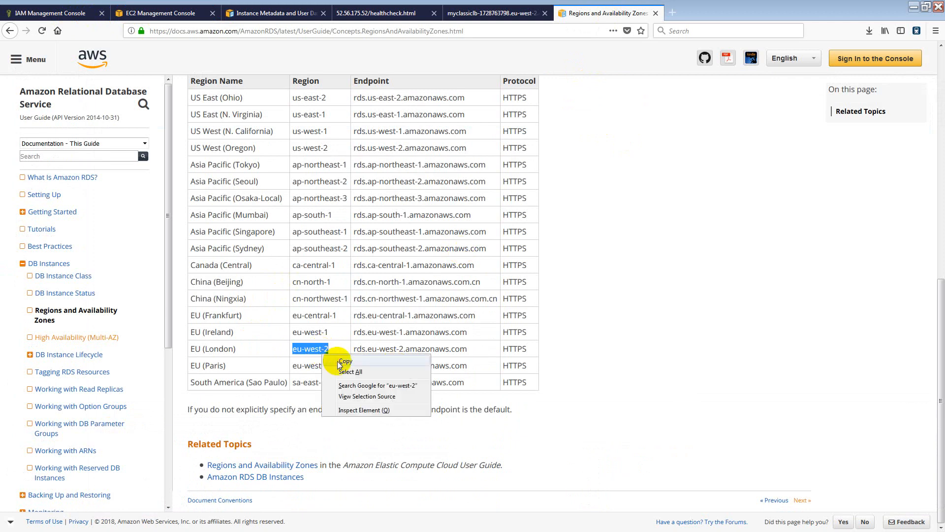
pyautogui.click(338, 361)
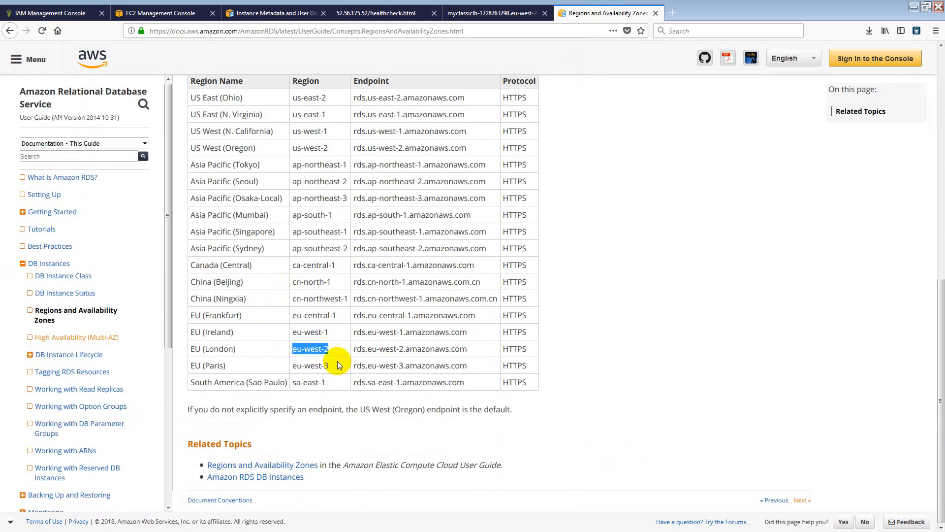
# - Switch back to the instance's terminal and finish aws configure with eu-west-2 as default region and a blank output format
pyautogui.click(914, 7)
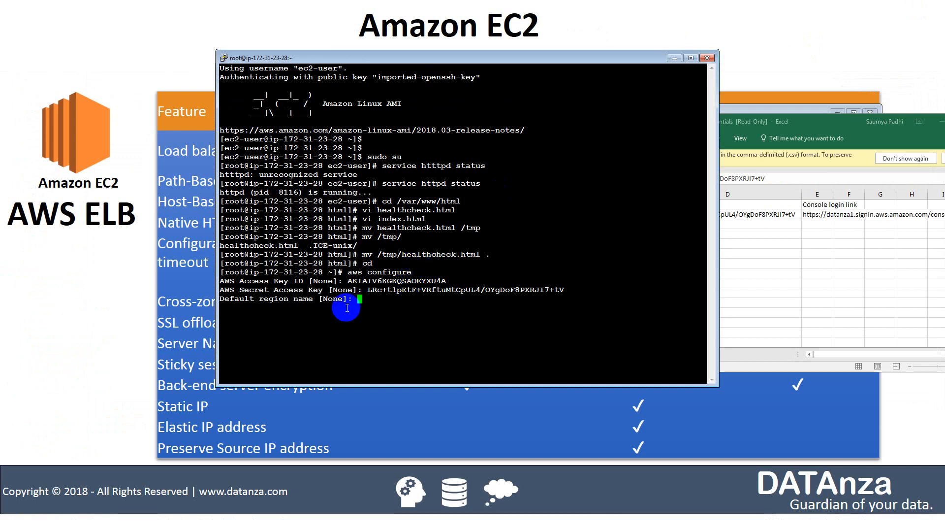
pyautogui.rightClick(461, 366)
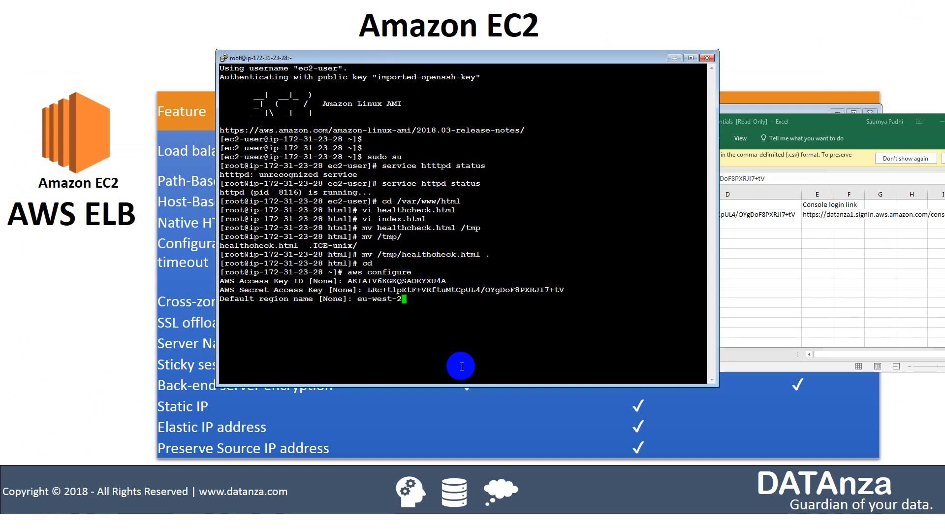
pyautogui.press('Return')
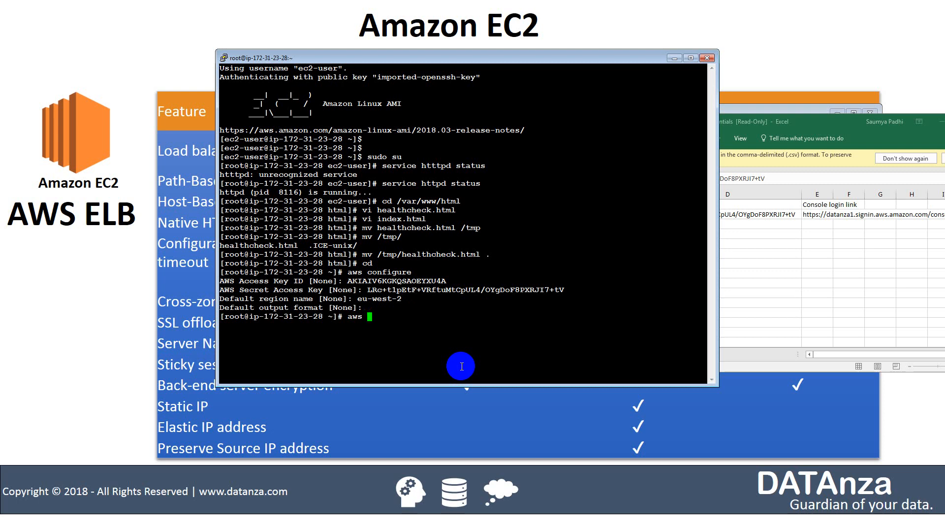
# - List the S3 buckets with aws s3 ls, and move and enlarge the terminal window
pyautogui.write('ls')
pyautogui.press('Return')
pyautogui.click(459, 63)
pyautogui.doubleClick(459, 63)
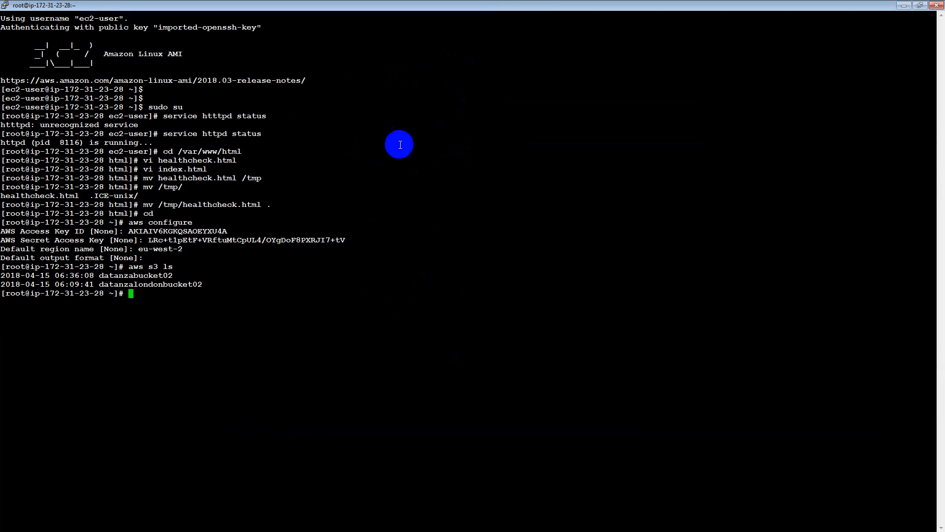
pyautogui.doubleClick(340, 10)
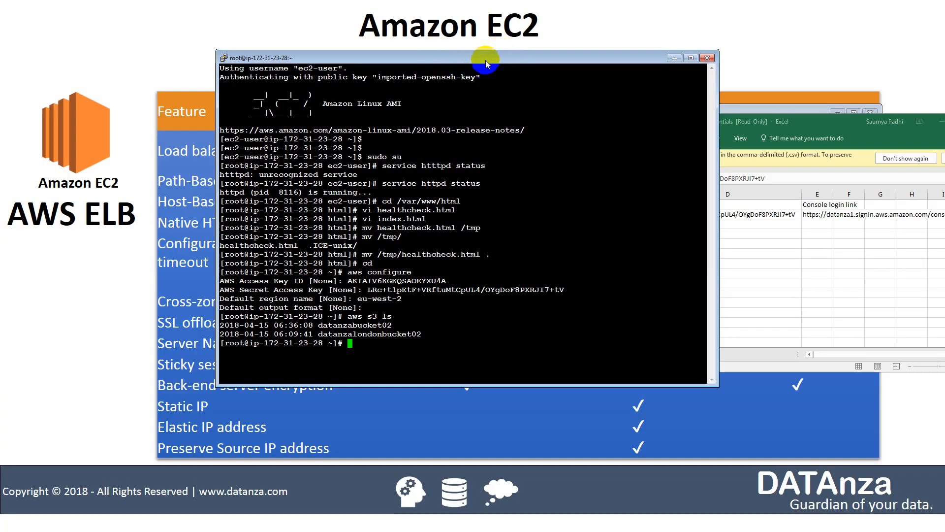
pyautogui.moveTo(486, 61); pyautogui.dragTo(545, 36)
pyautogui.moveTo(777, 362); pyautogui.dragTo(841, 423)
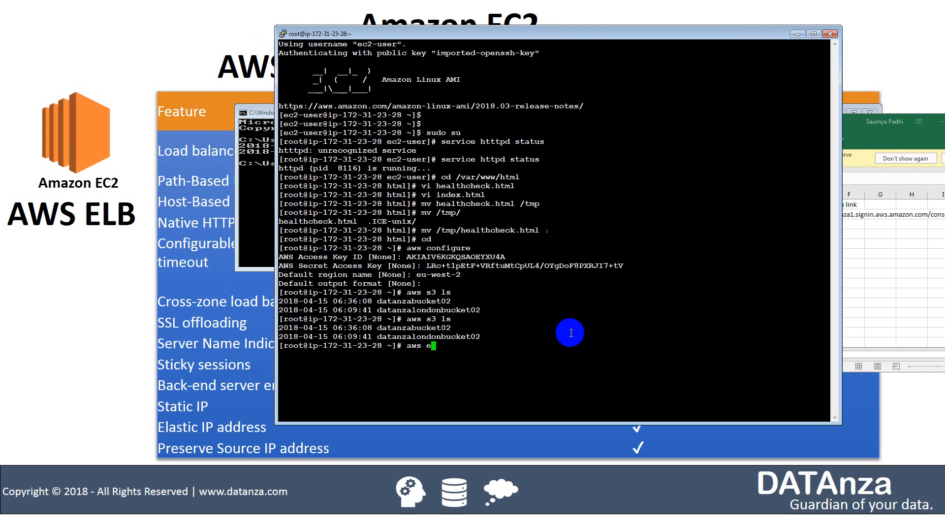
# - Repeat aws s3 ls, try aws ecs ls, and rerun that command corrected to aws ec2 ls
pyautogui.write('ls')
pyautogui.press('Return')
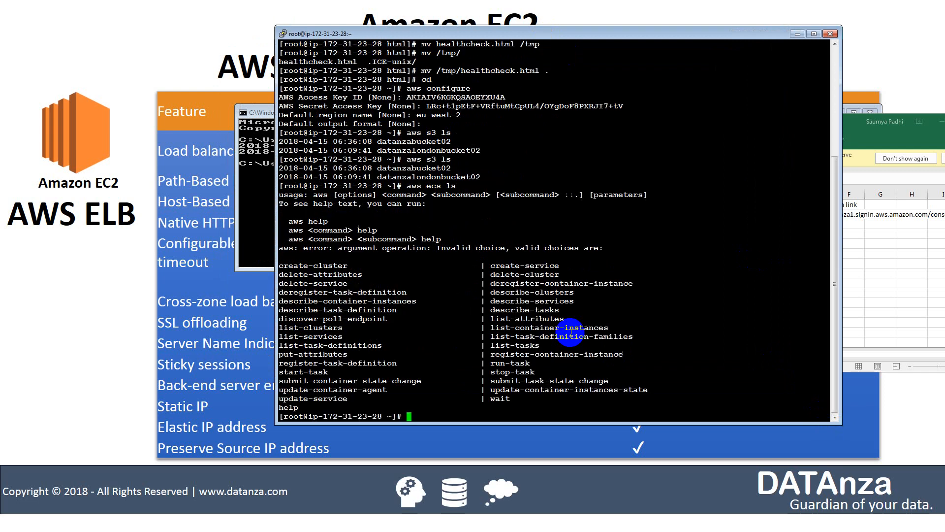
pyautogui.press('Up')
pyautogui.press('Left')
pyautogui.press('Left')
pyautogui.press('Delete')
pyautogui.write('3')
pyautogui.press('BackSpace')
pyautogui.write('2')
pyautogui.press('Return')
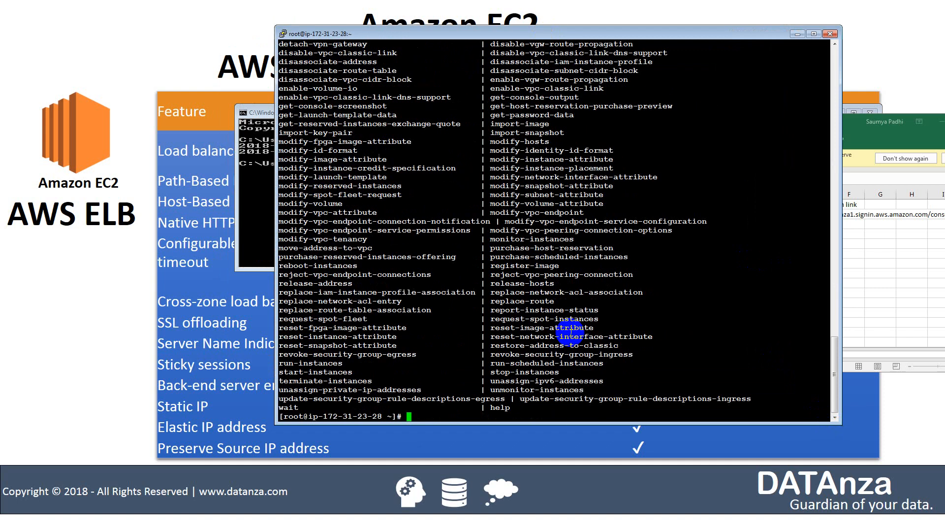
# - Look through the valid EC2 subcommands in the terminal output, from the create and delete groups to the describe and modify groups
pyautogui.scroll(20, 381, 197)
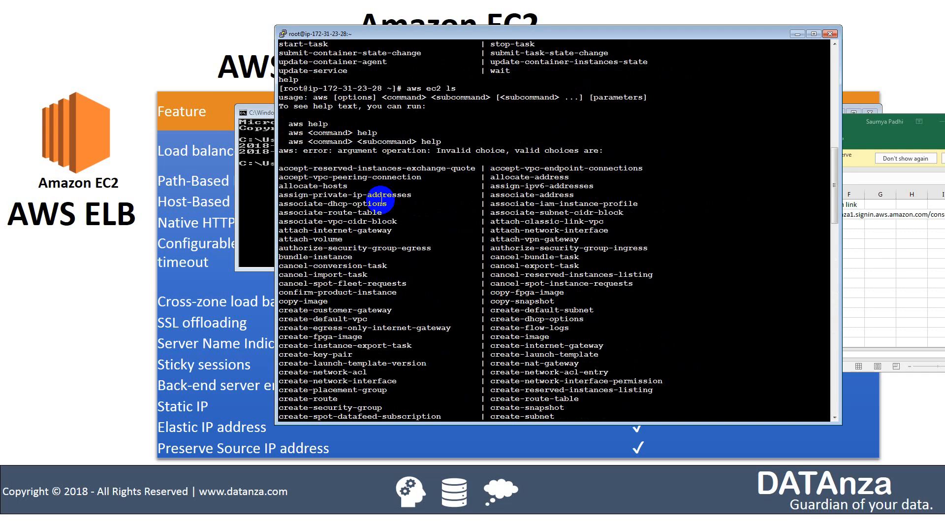
pyautogui.scroll(-20, 423, 200)
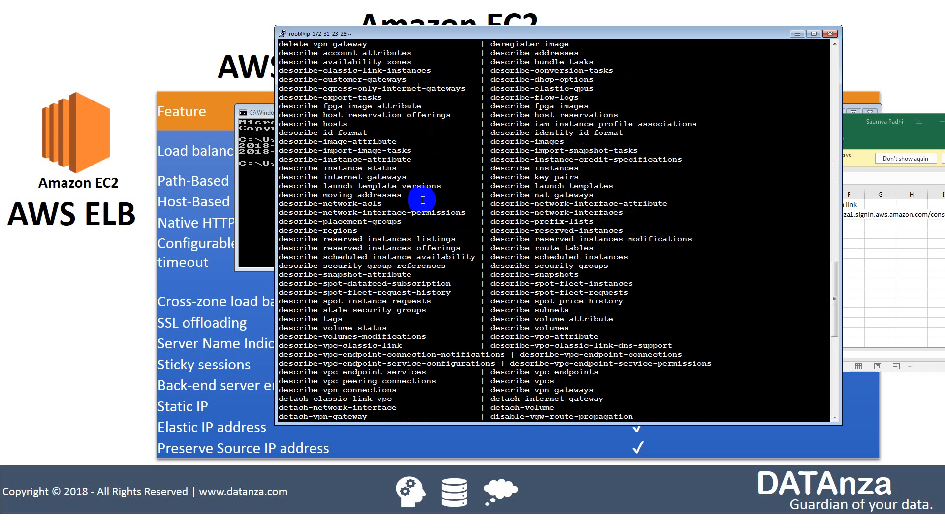
pyautogui.scroll(-14, 423, 200)
pyautogui.scroll(7, 423, 200)
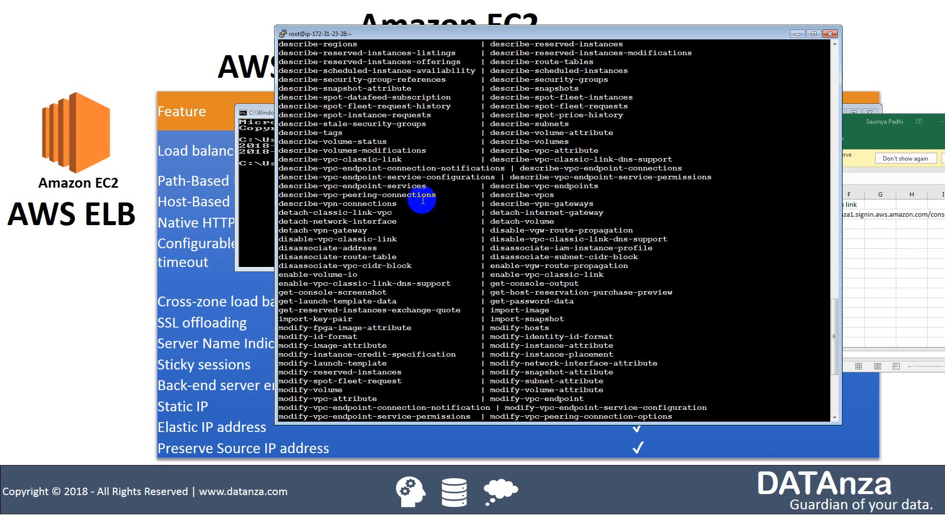
pyautogui.scroll(7, 413, 214)
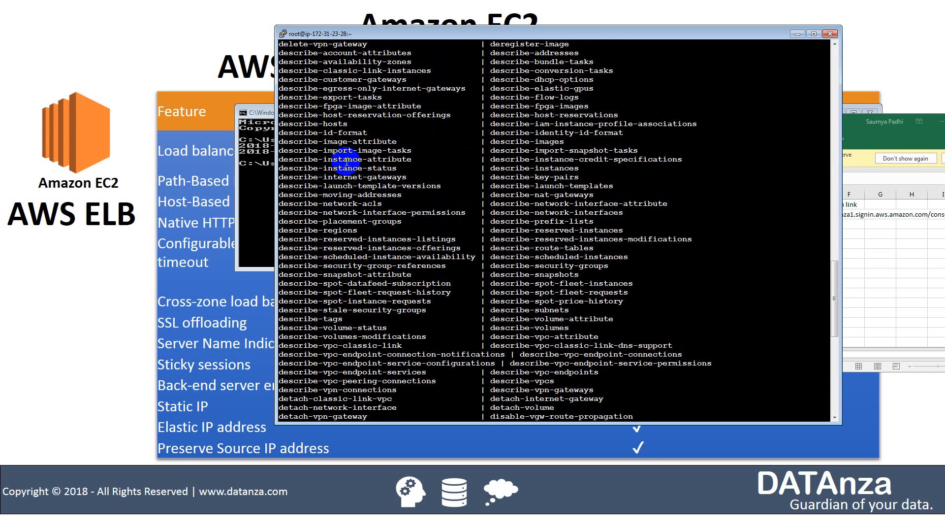
pyautogui.scroll(7, 334, 207)
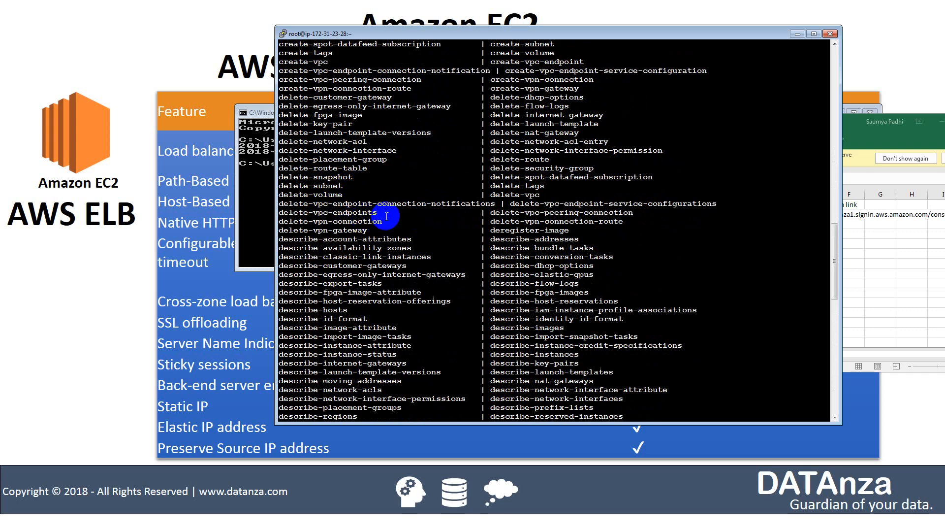
pyautogui.scroll(-20, 469, 251)
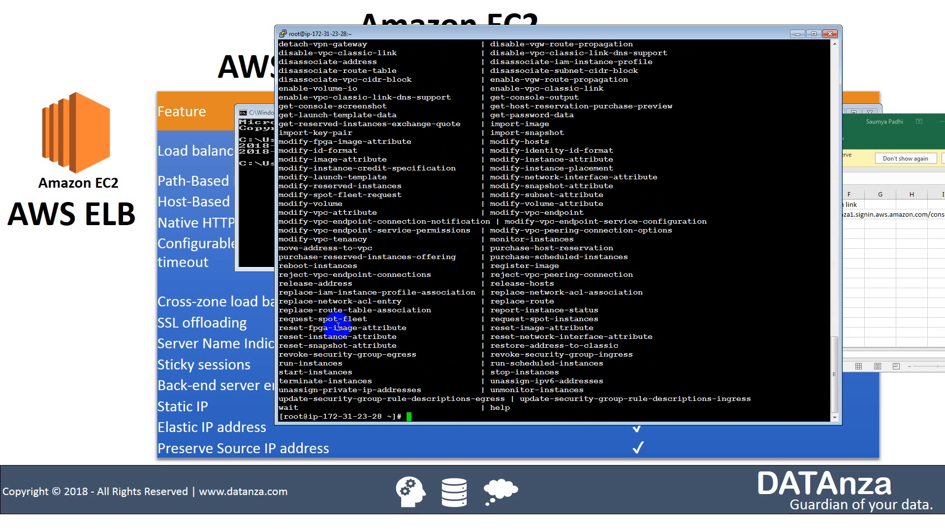
pyautogui.scroll(20, 378, 269)
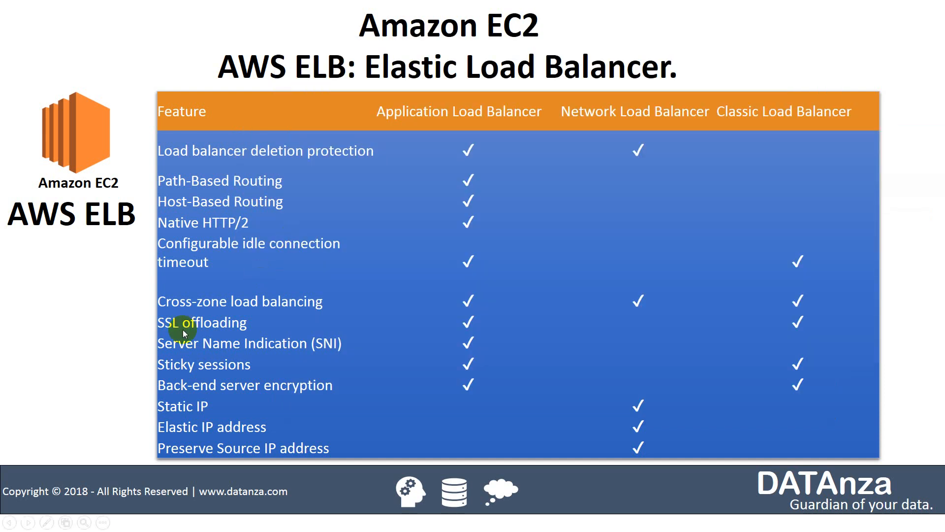
# - Advance the slide show to the AWS CLI, S3, Regions LAB slide and review its list of commands
pyautogui.click(168, 330)
pyautogui.click(168, 331)
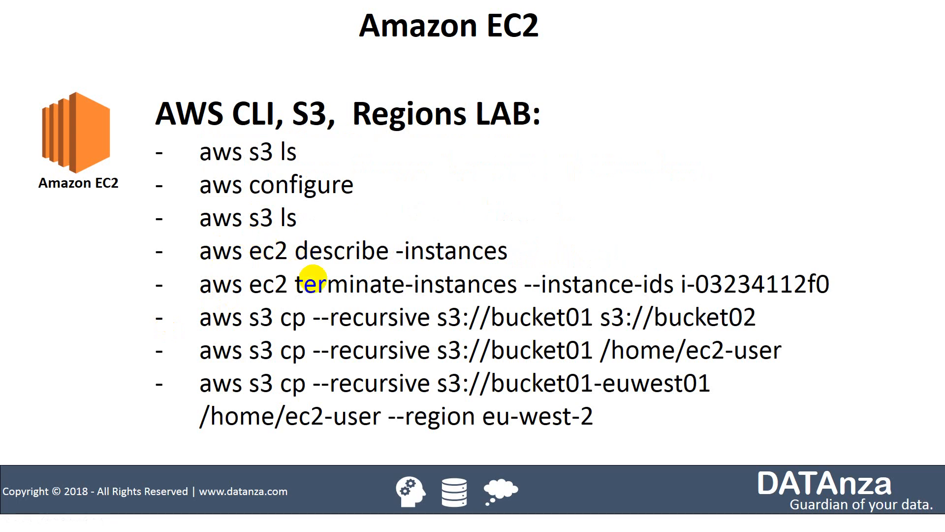
pyautogui.click(203, 252)
pyautogui.rightClick(204, 253)
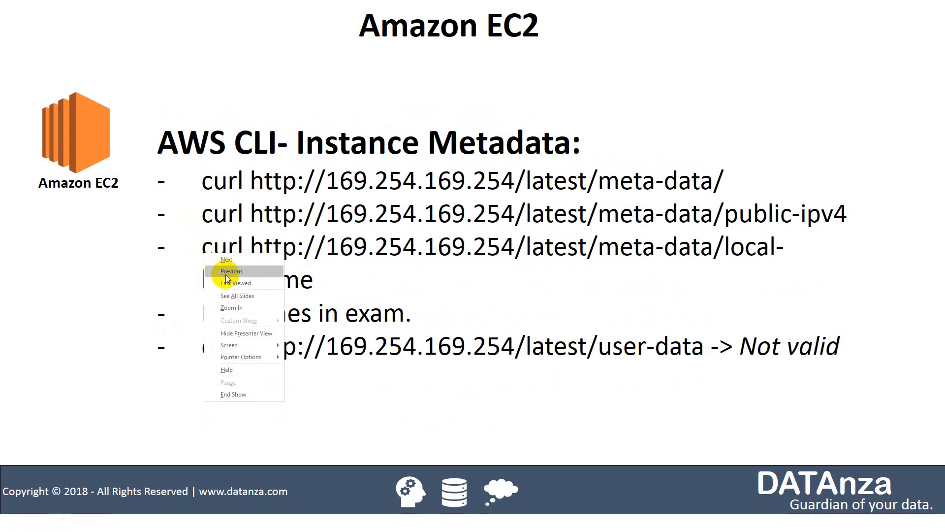
pyautogui.click(226, 274)
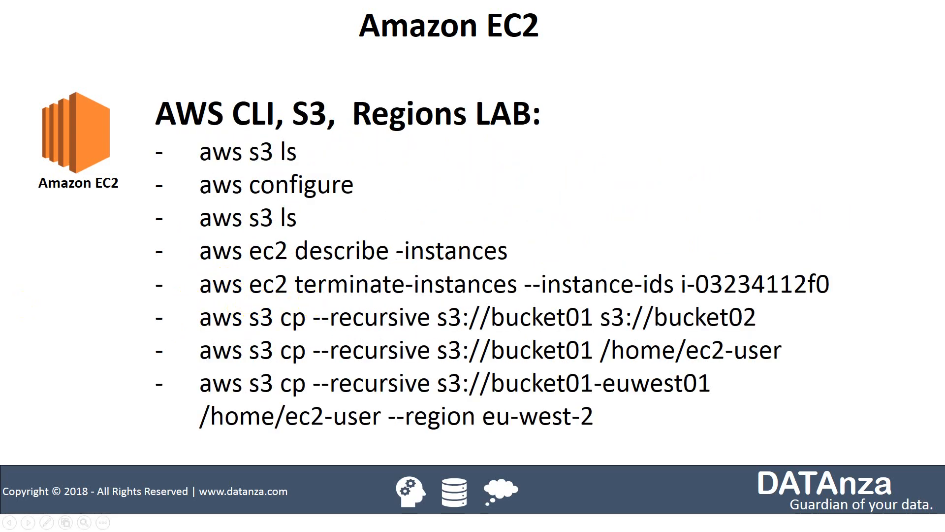
# - Return to the terminal and examine the EC2 subcommands, highlighting describe-instance-status, terminate-instances and stop-instances
pyautogui.hotkey('alt', 'Tab')
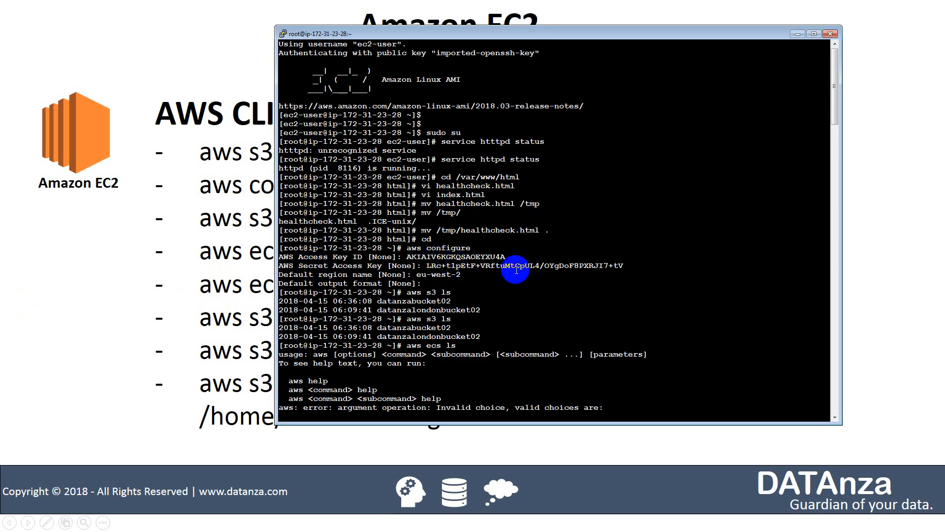
pyautogui.scroll(-19, 515, 269)
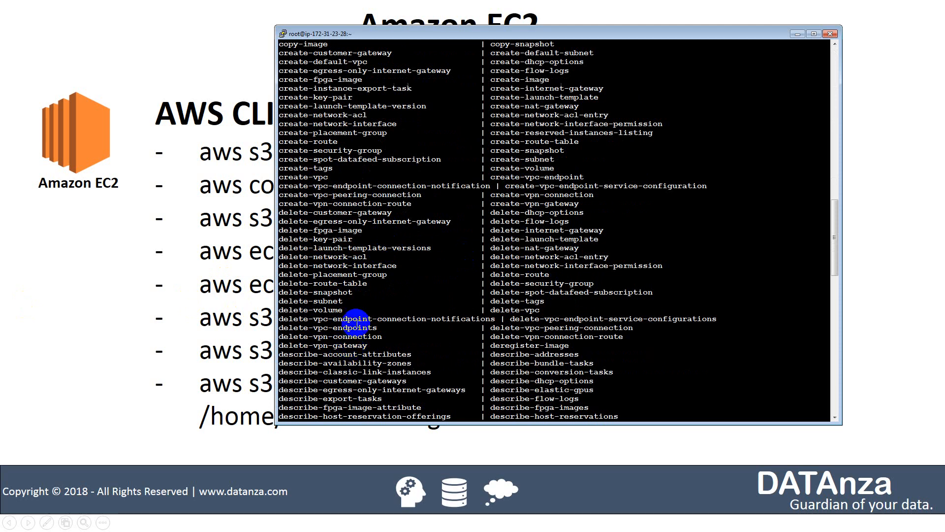
pyautogui.scroll(-7, 362, 291)
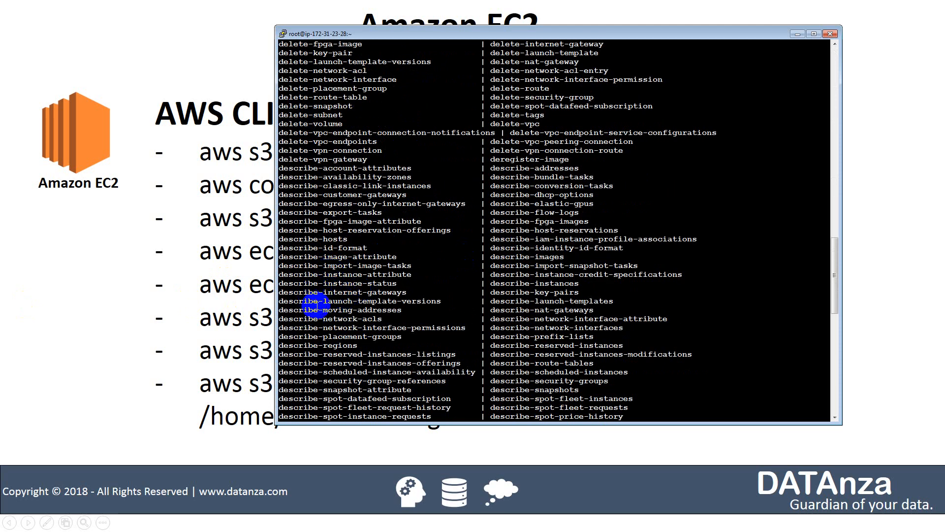
pyautogui.moveTo(282, 283); pyautogui.dragTo(357, 283)
pyautogui.scroll(-18, 340, 311)
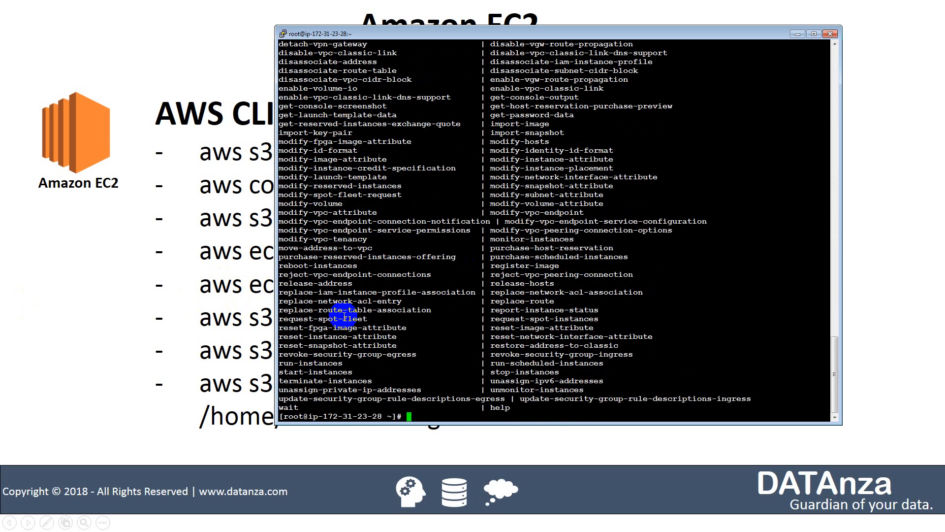
pyautogui.tripleClick(306, 380)
pyautogui.doubleClick(306, 380)
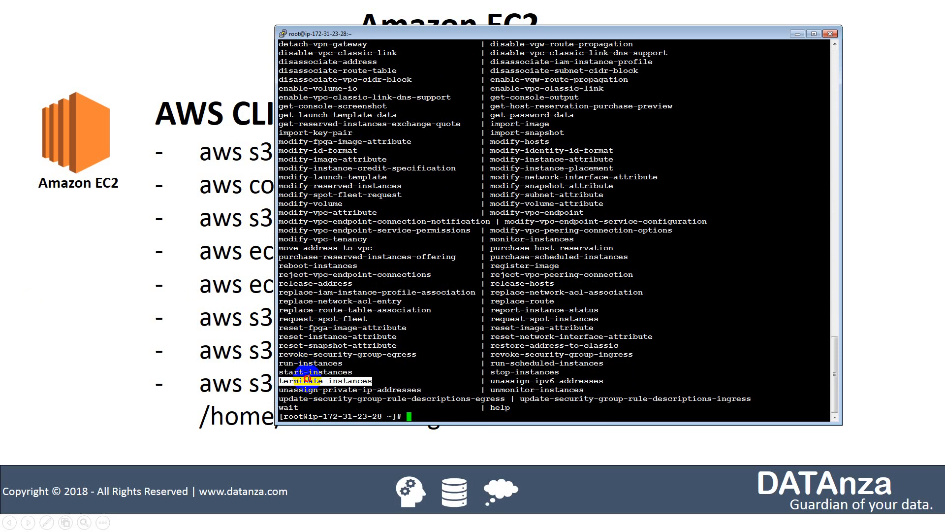
pyautogui.click(505, 372)
pyautogui.doubleClick(506, 373)
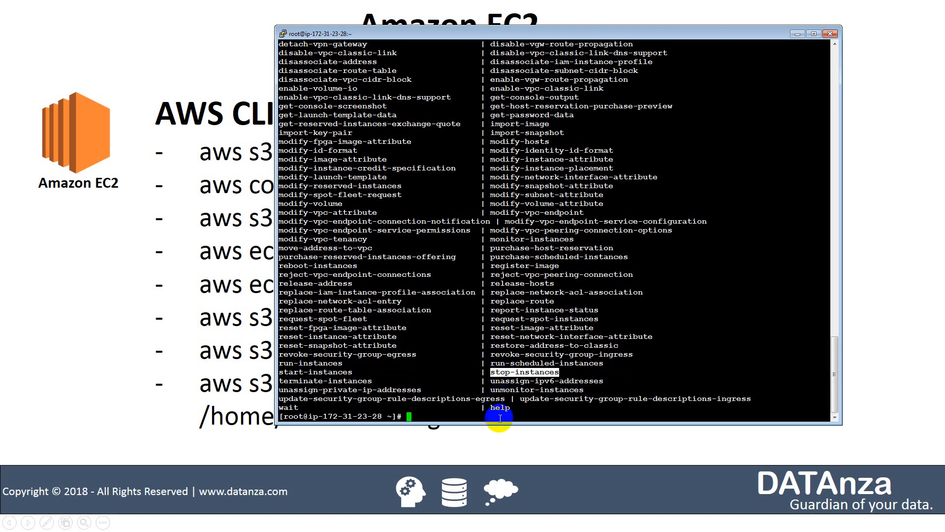
# - Run aws ec2 describe-instances to list the details of the EC2 instances
pyautogui.write('aws ec2 ')
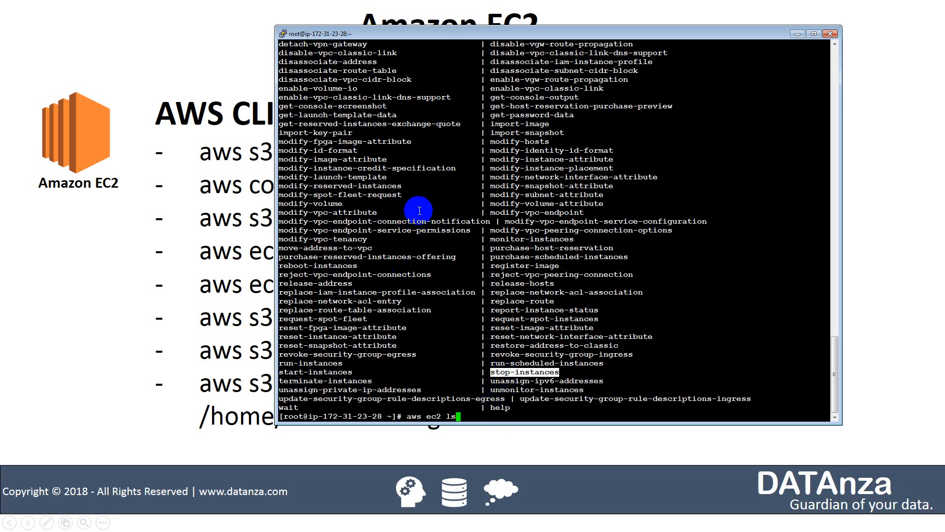
pyautogui.write('describe-instances')
pyautogui.press('Return')
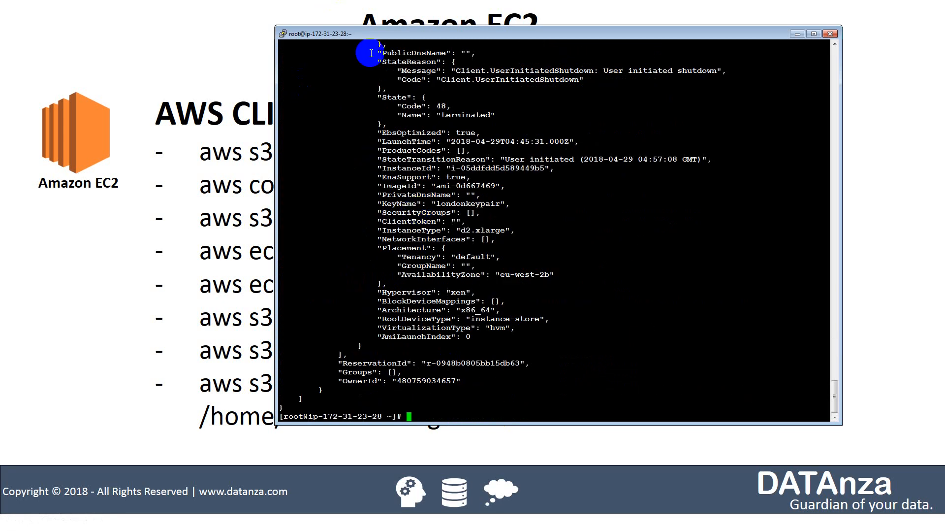
# - Examine the last instance entry in the output, highlighting its state name and state transition reason
pyautogui.scroll(7, 455, 271)
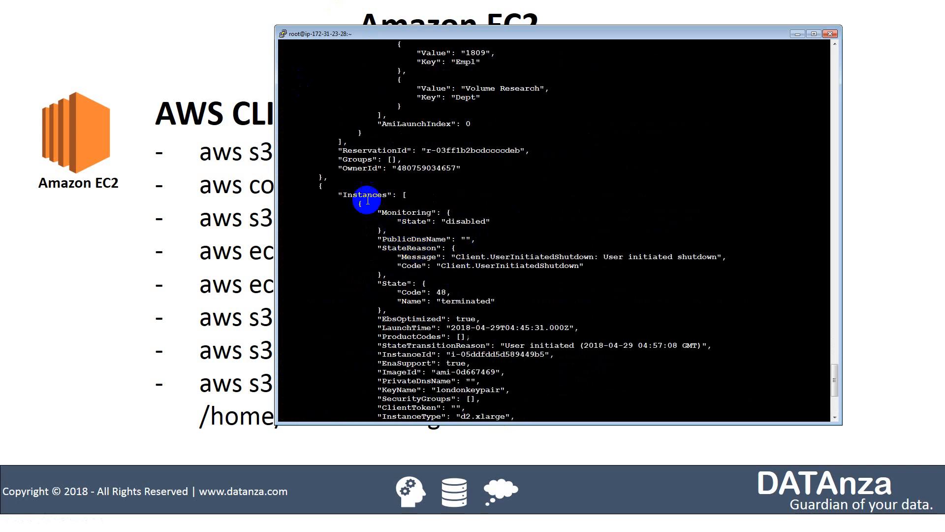
pyautogui.moveTo(338, 194); pyautogui.dragTo(544, 265)
pyautogui.click(544, 266)
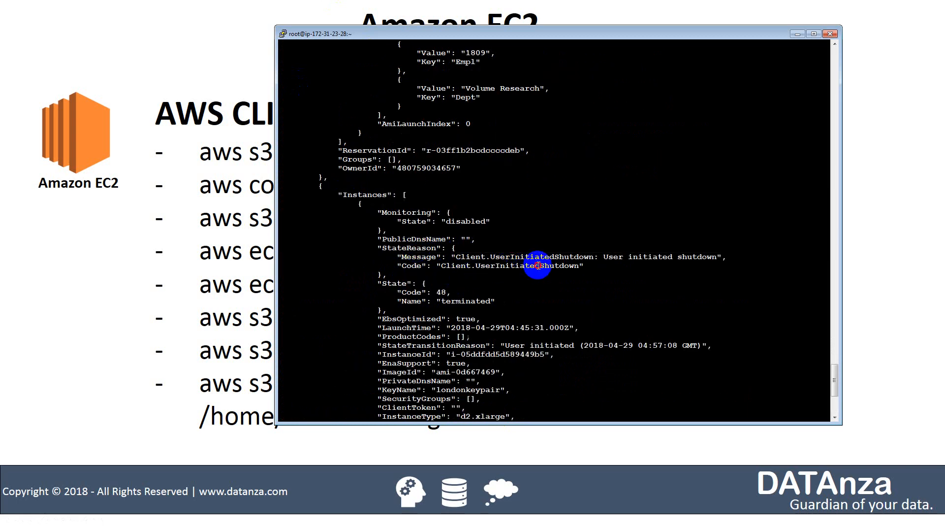
pyautogui.moveTo(436, 301); pyautogui.dragTo(497, 298)
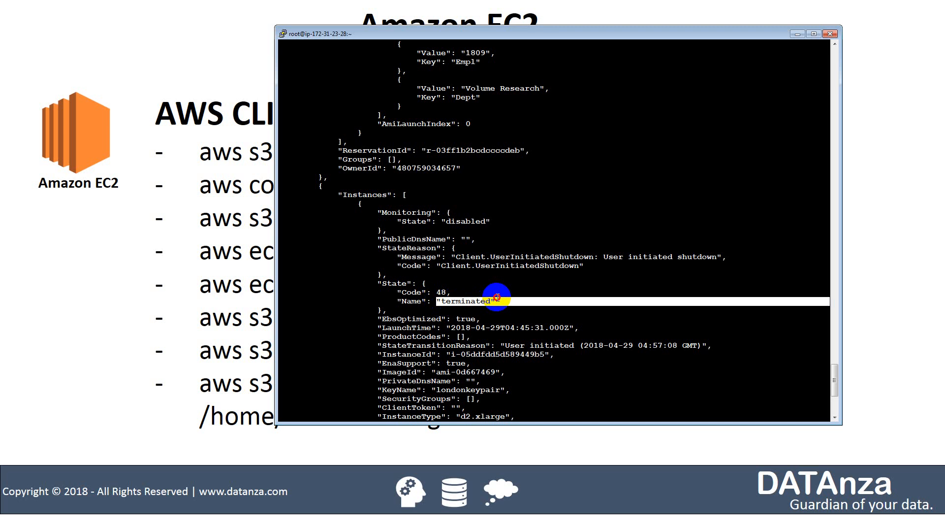
pyautogui.moveTo(471, 337); pyautogui.dragTo(598, 345)
pyautogui.scroll(-7, 597, 340)
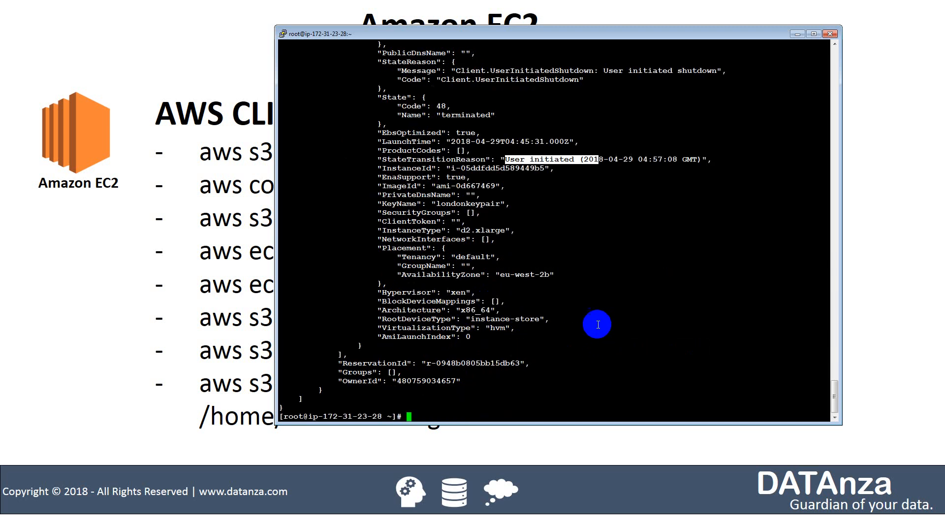
pyautogui.moveTo(495, 274); pyautogui.dragTo(484, 293)
pyautogui.scroll(7, 436, 272)
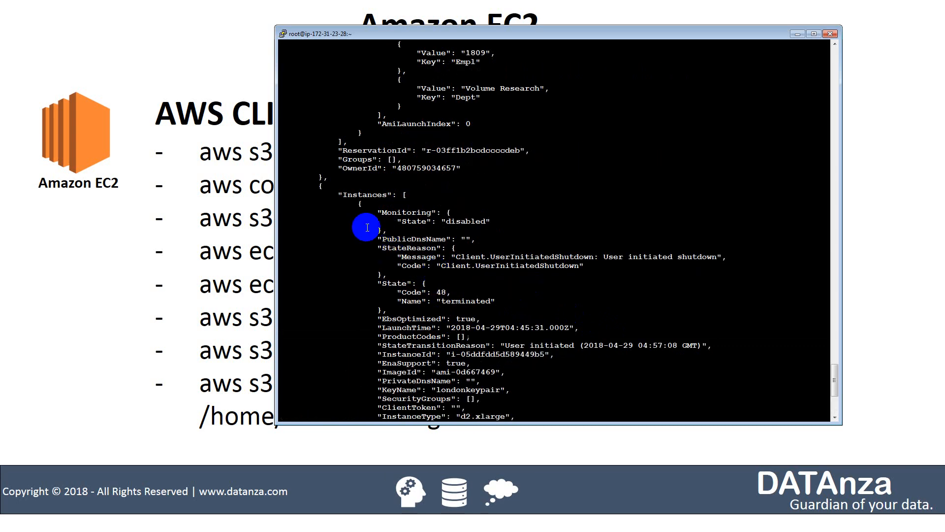
# - Look back through the earlier instance entries and compare their states, highlighting the state names of two instances
pyautogui.scroll(7, 418, 239)
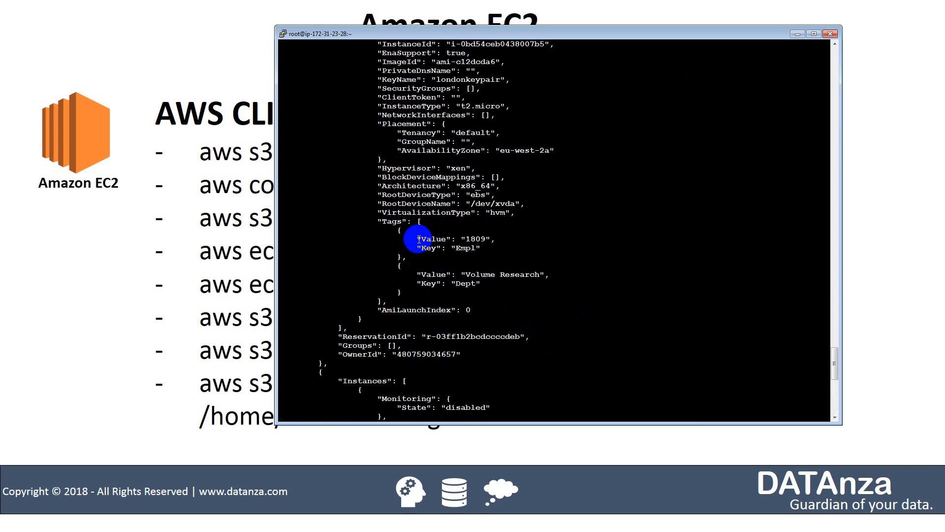
pyautogui.scroll(12, 473, 271)
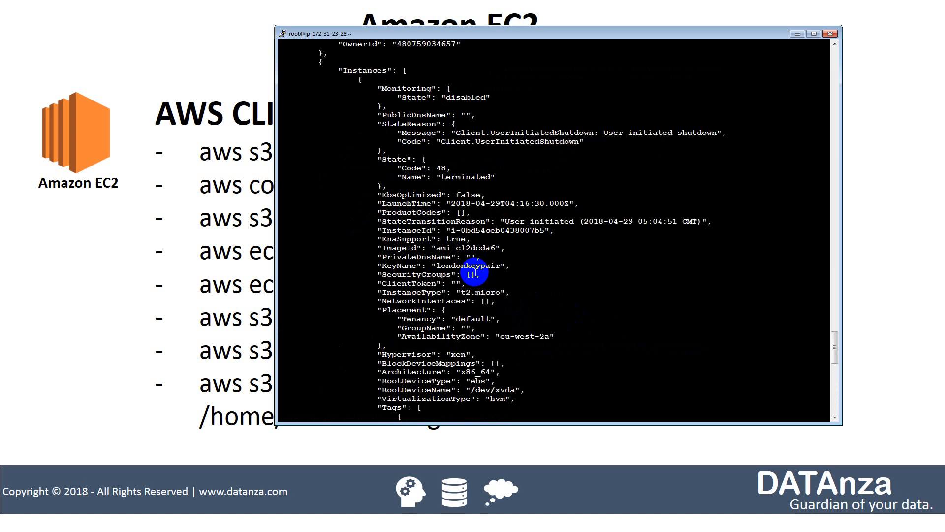
pyautogui.scroll(7, 475, 272)
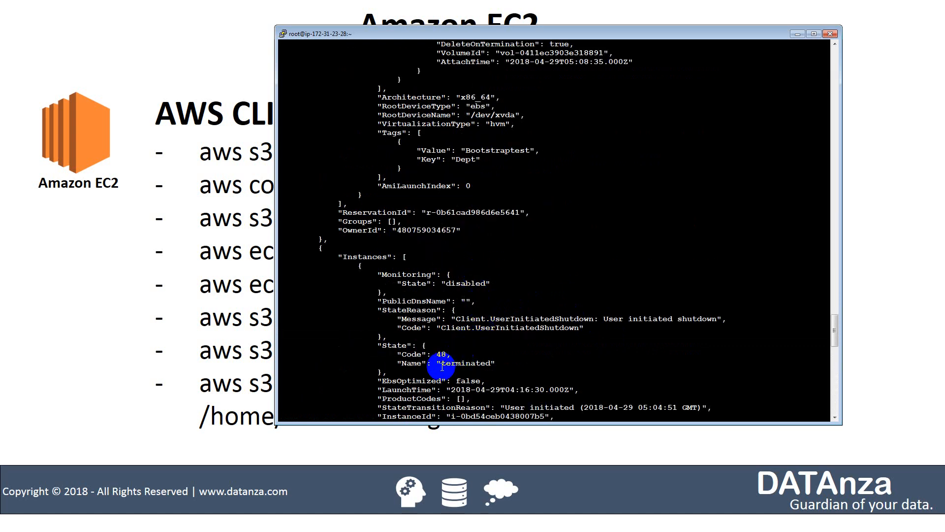
pyautogui.moveTo(451, 364); pyautogui.dragTo(451, 354)
pyautogui.scroll(-20, 440, 319)
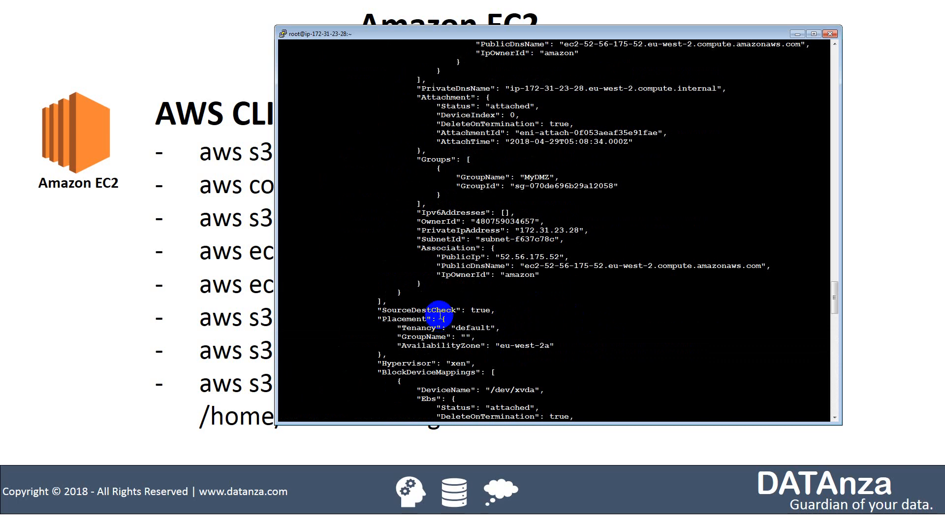
pyautogui.scroll(15, 445, 292)
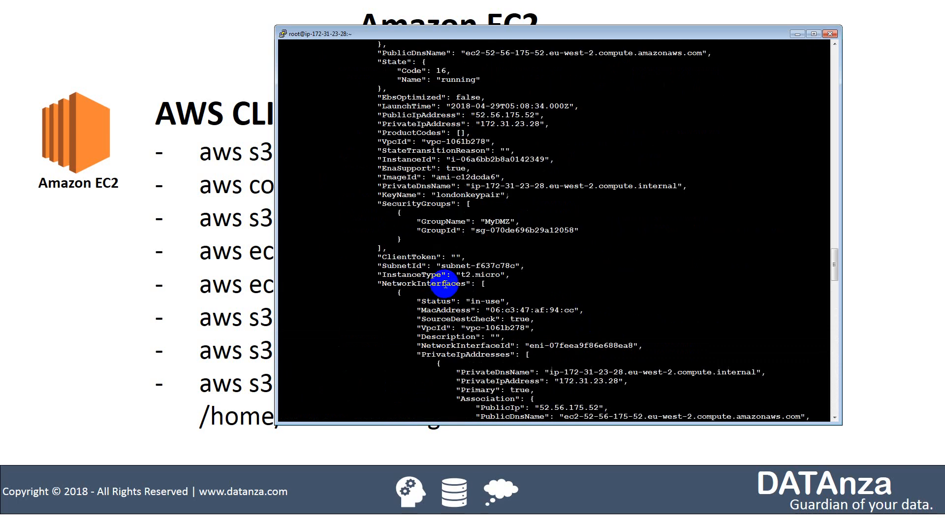
pyautogui.moveTo(442, 80); pyautogui.dragTo(481, 79)
pyautogui.scroll(7, 458, 229)
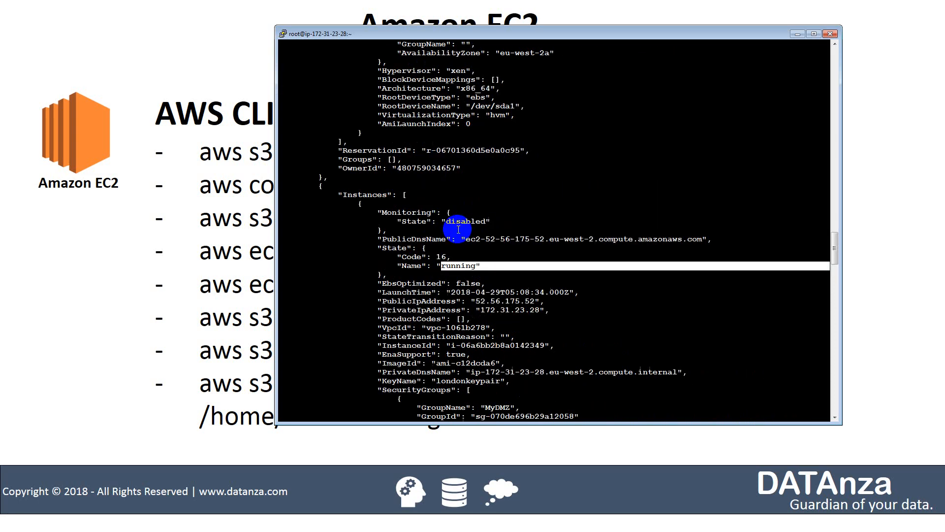
pyautogui.scroll(7, 457, 230)
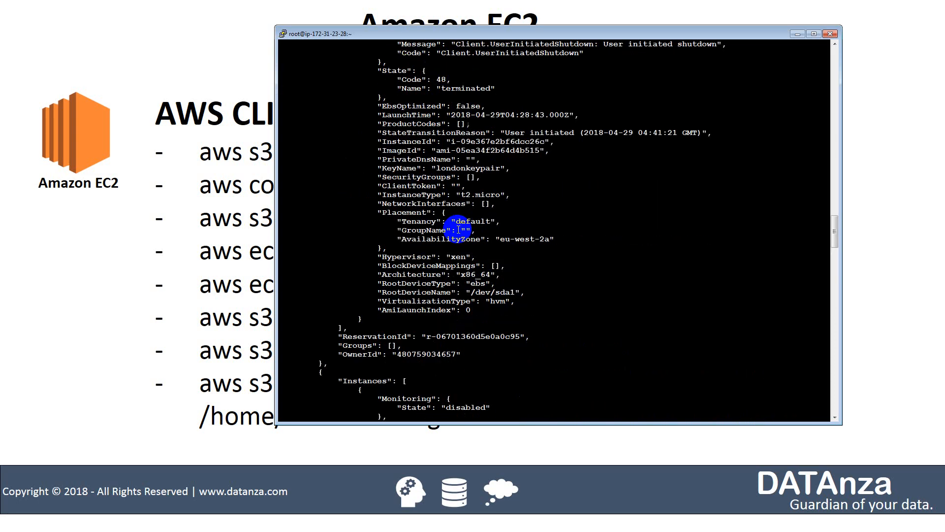
pyautogui.moveTo(442, 88); pyautogui.dragTo(492, 90)
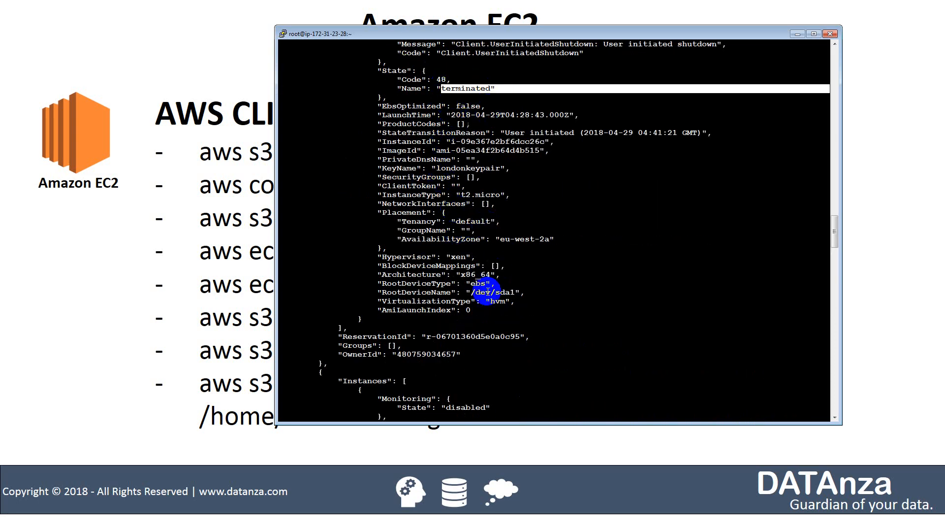
pyautogui.scroll(-14, 480, 295)
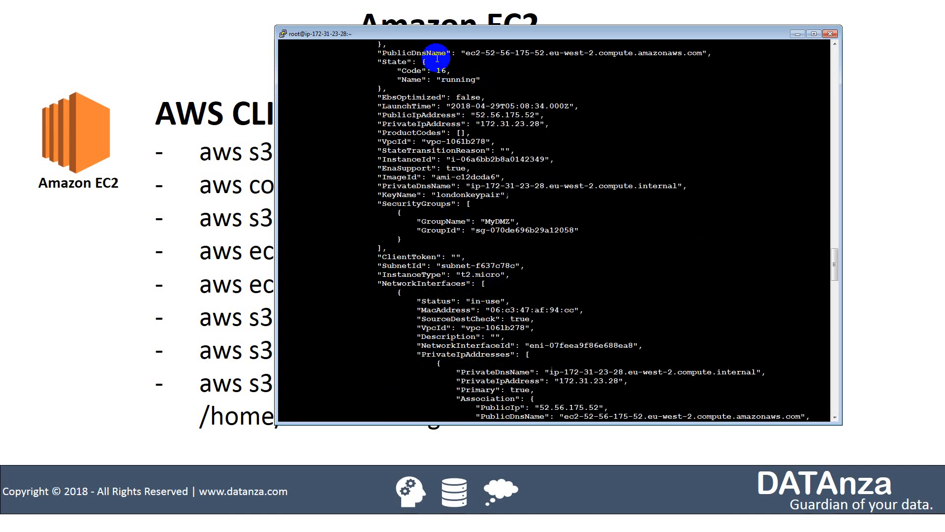
# - Examine the running instance's details, including security group, subnet, MAC address, VPC, public DNS name, block device and tags
pyautogui.moveTo(476, 221); pyautogui.dragTo(503, 230)
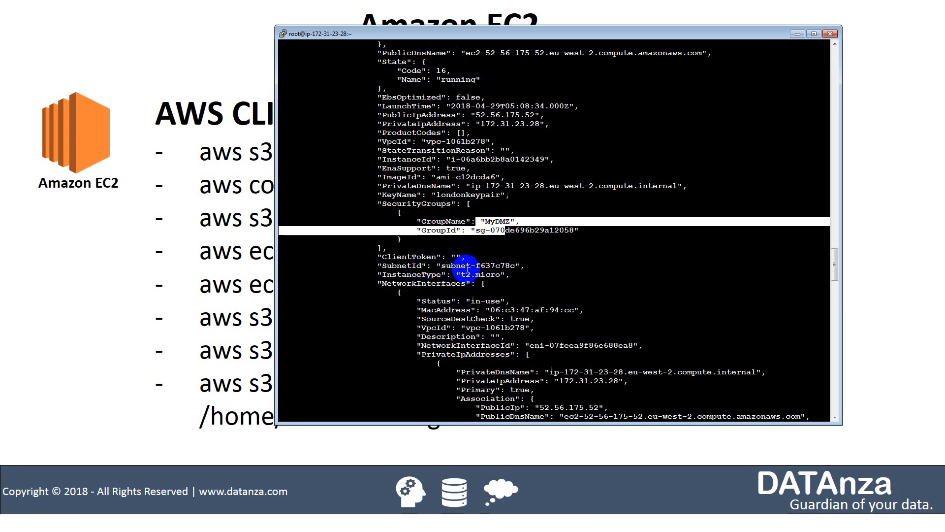
pyautogui.moveTo(457, 265); pyautogui.dragTo(512, 255)
pyautogui.moveTo(495, 309); pyautogui.dragTo(574, 309)
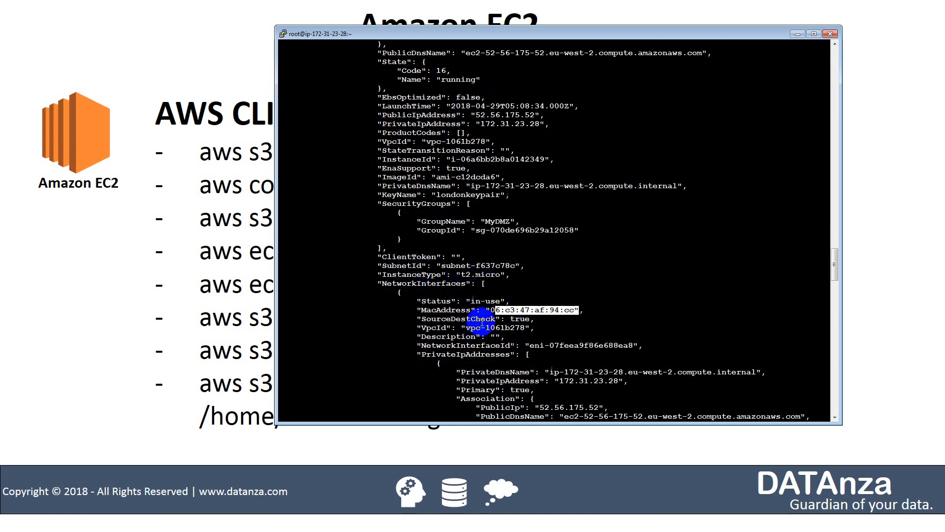
pyautogui.moveTo(478, 325); pyautogui.dragTo(554, 317)
pyautogui.scroll(-2, 469, 282)
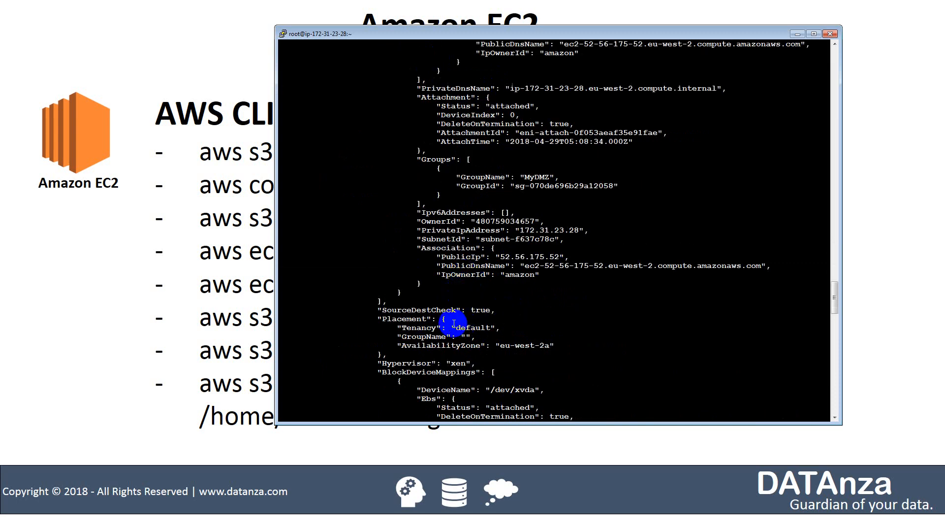
pyautogui.scroll(14, 560, 176)
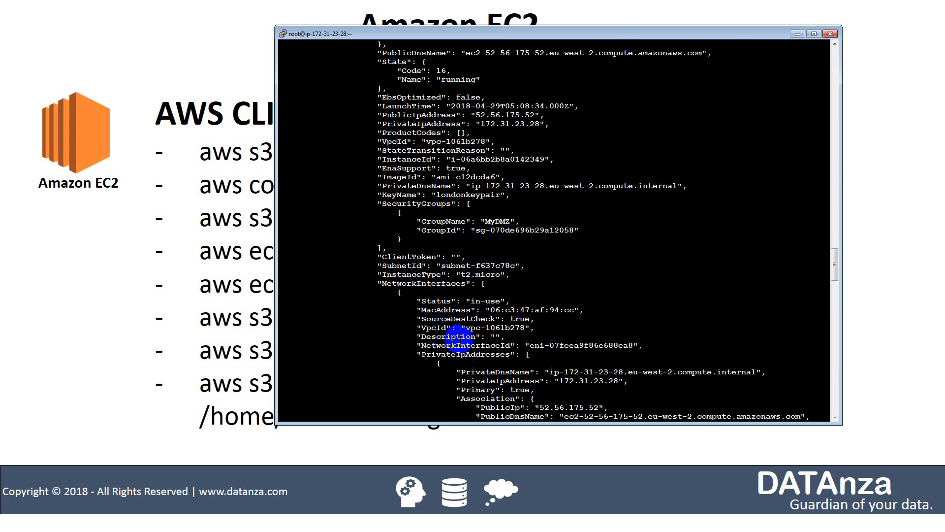
pyautogui.scroll(7, 497, 319)
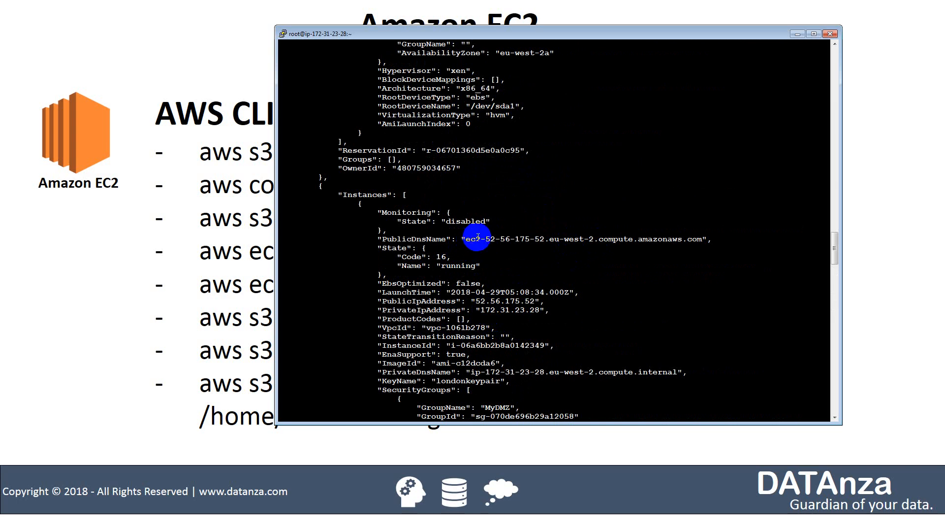
pyautogui.moveTo(471, 238); pyautogui.dragTo(701, 239)
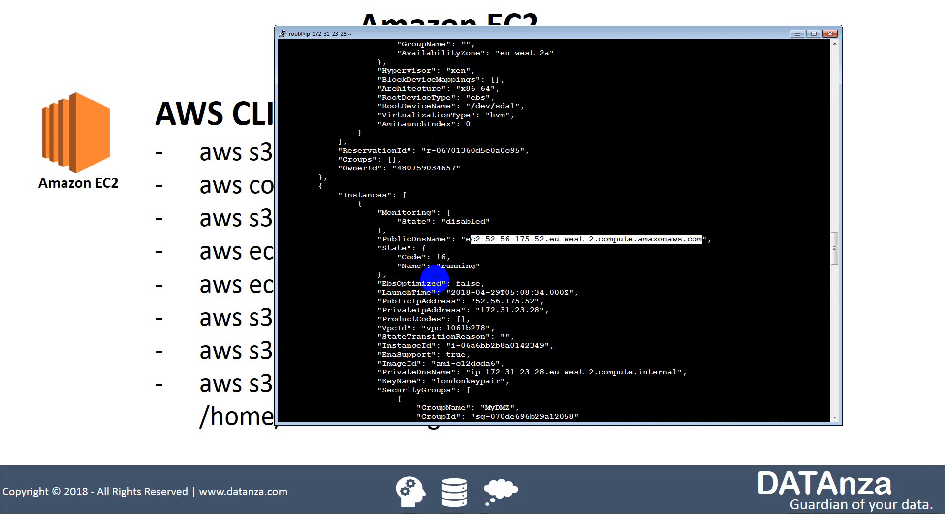
pyautogui.scroll(-7, 436, 280)
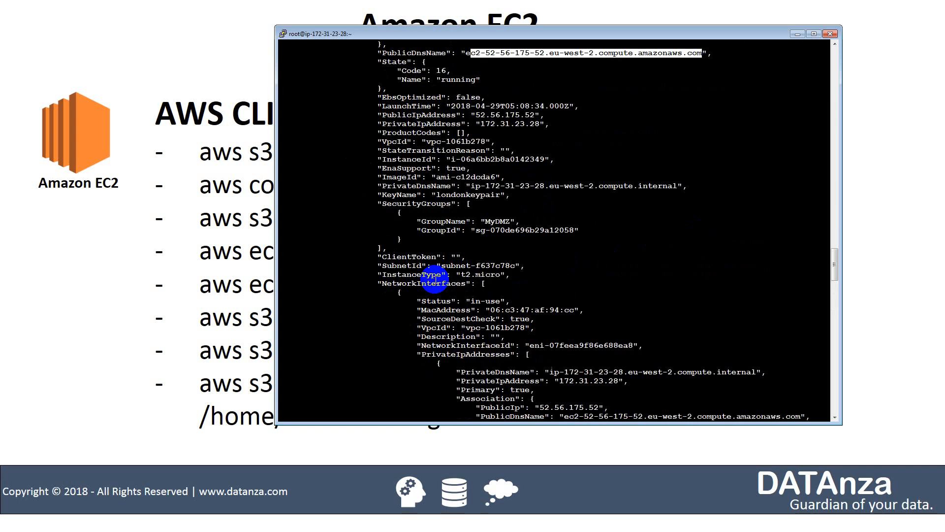
pyautogui.scroll(-16, 449, 241)
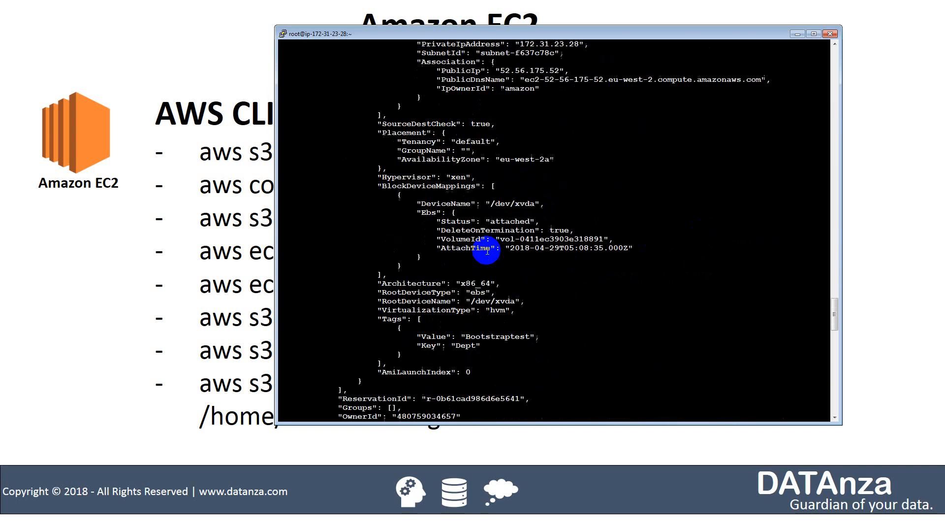
# - Switch to the browser and open the S3 console in place of the EC2 volumes page
pyautogui.click(270, 308)
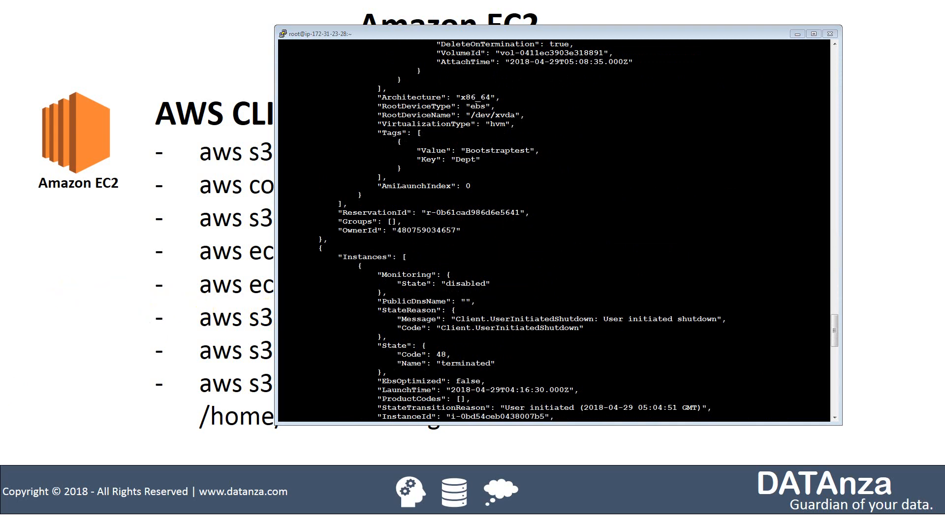
pyautogui.hotkey('alt', 'Tab')
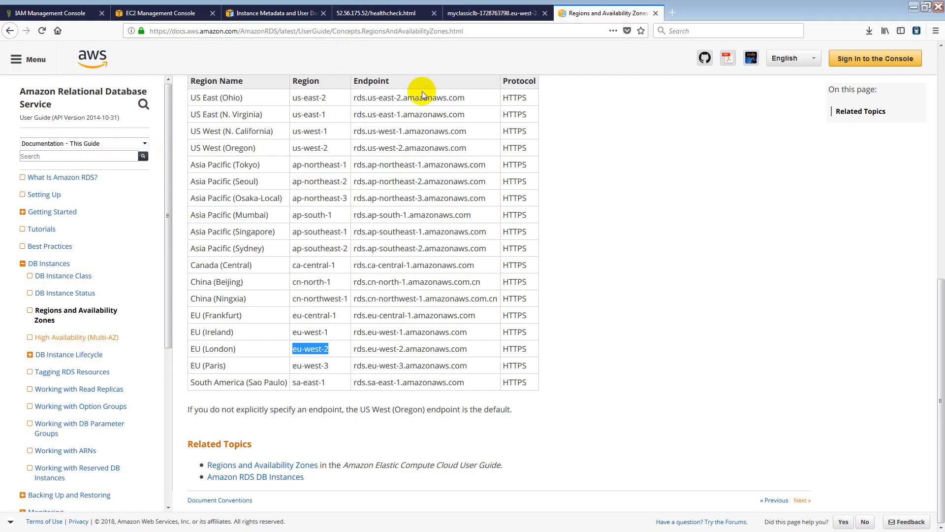
pyautogui.click(83, 17)
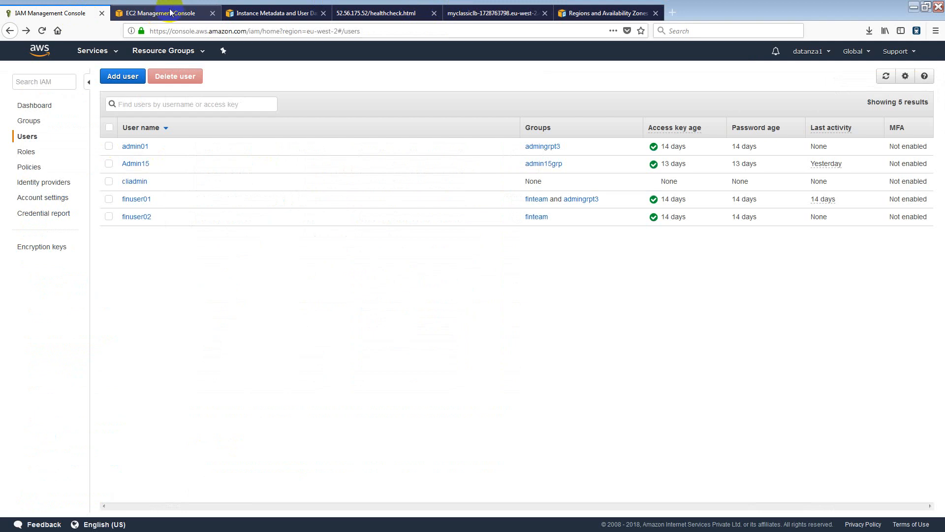
pyautogui.click(170, 12)
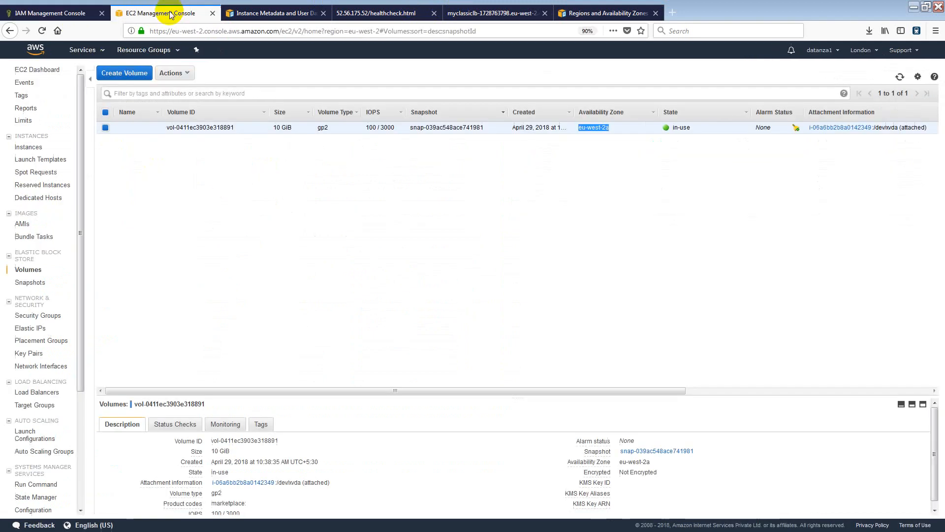
pyautogui.click(102, 51)
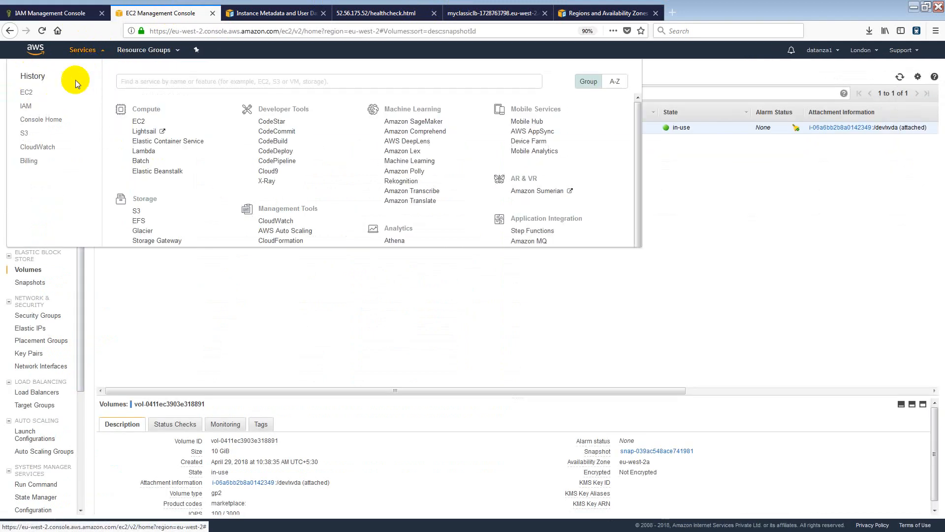
pyautogui.click(24, 137)
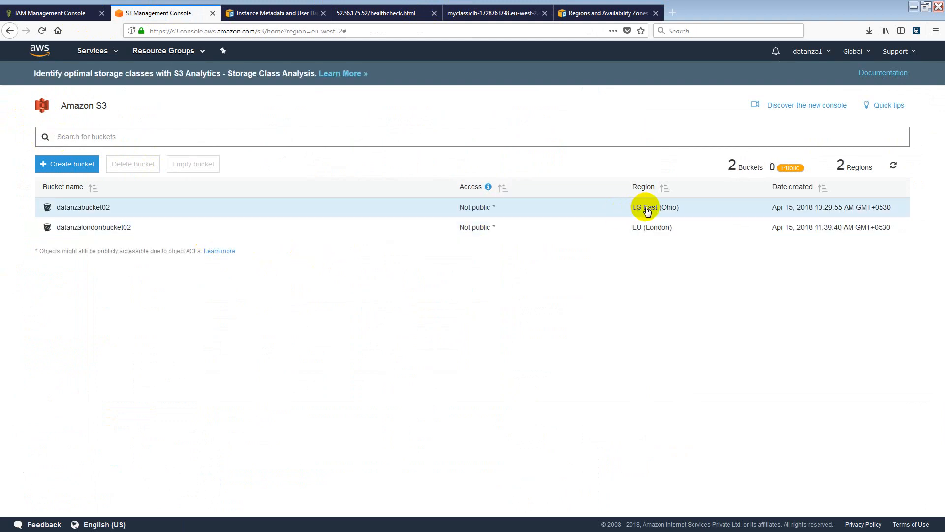
# - Look through the objects in datanzabucket02, return to the bucket list and open datanzalondonbucket02
pyautogui.click(77, 211)
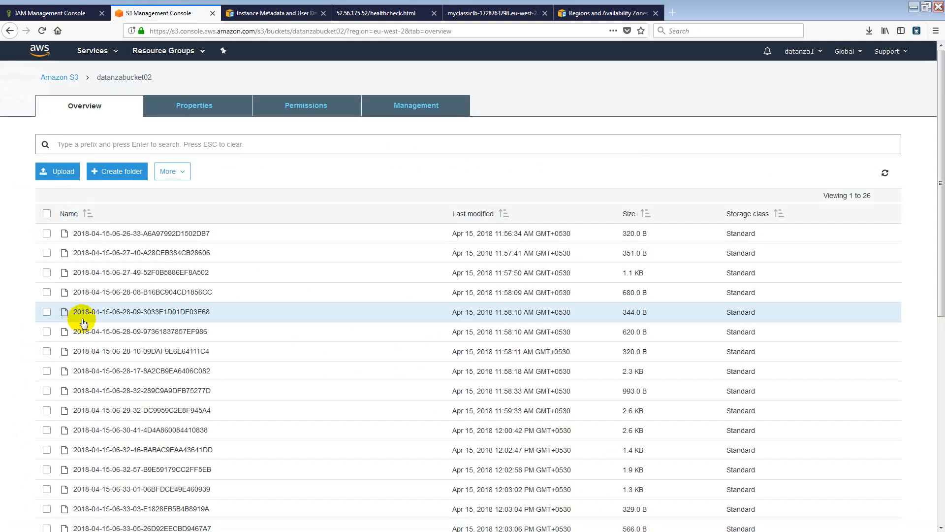
pyautogui.scroll(-7, 81, 295)
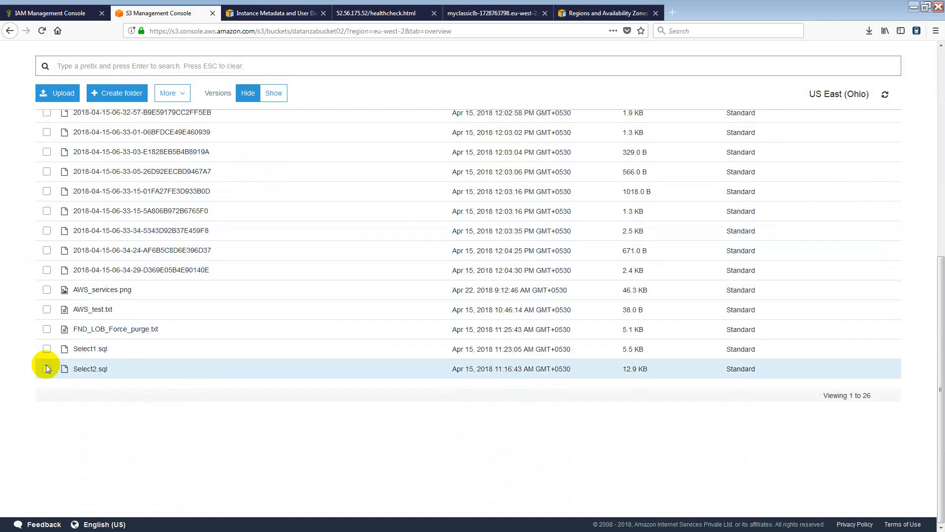
pyautogui.scroll(7, 61, 242)
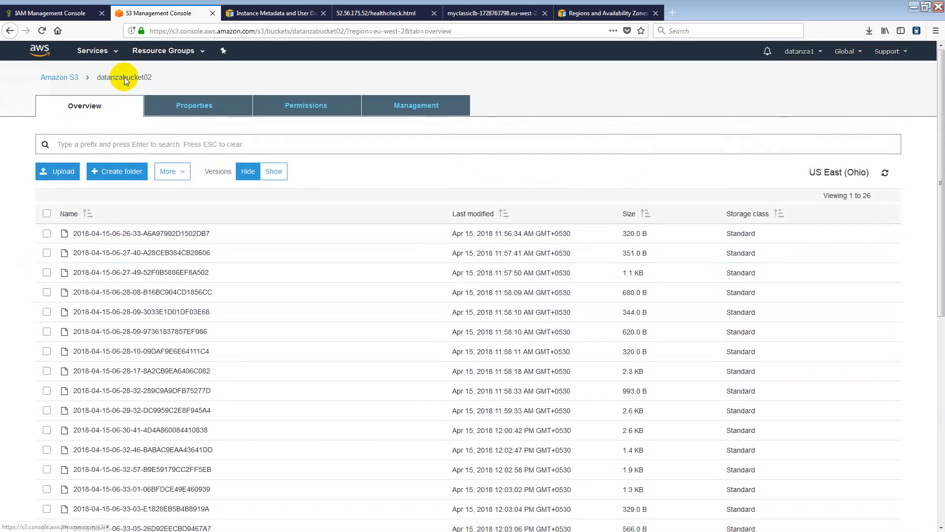
pyautogui.click(60, 77)
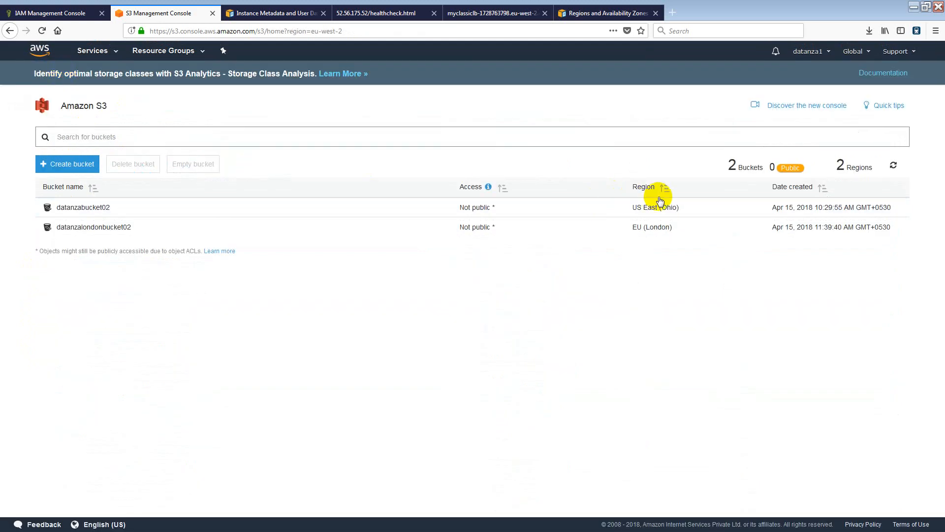
pyautogui.click(116, 229)
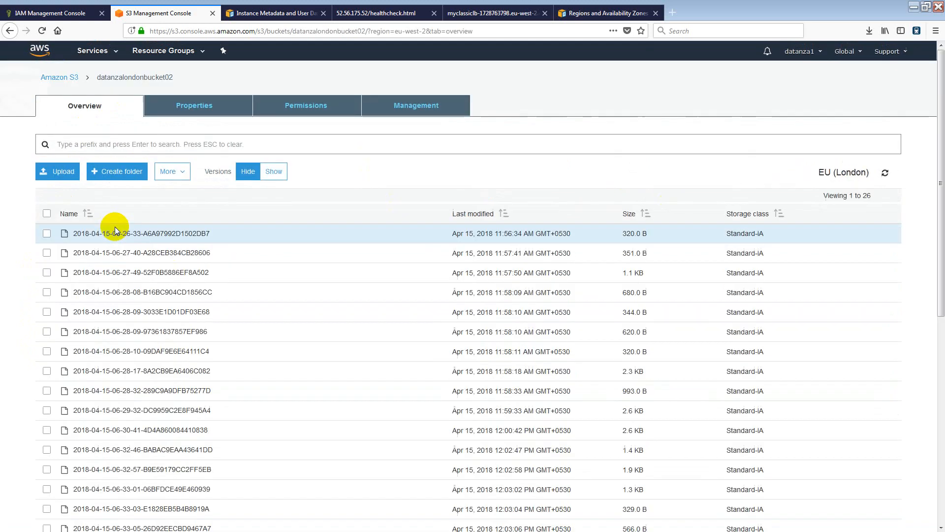
# - Select all objects in datanzalondonbucket02 except AWS_services.png and AWS_test.txt
pyautogui.scroll(-6, 106, 270)
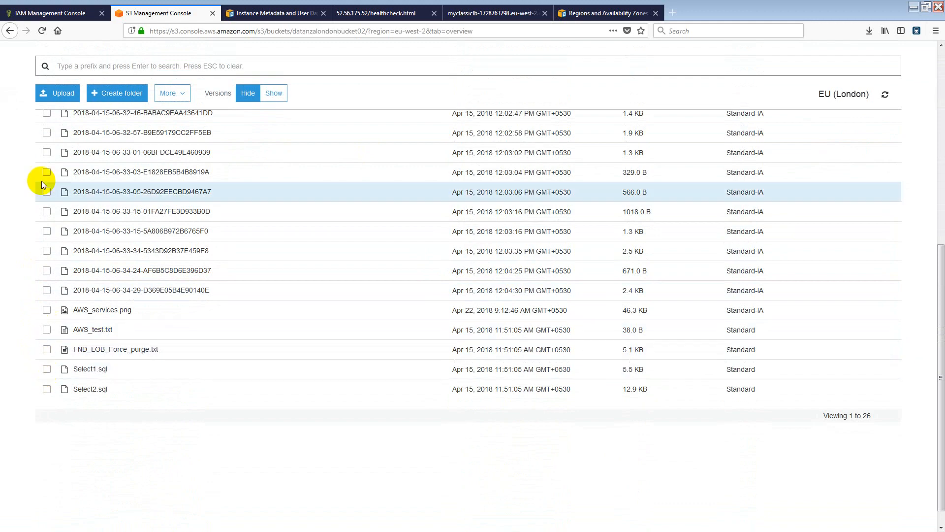
pyautogui.scroll(6, 46, 187)
pyautogui.click(47, 157)
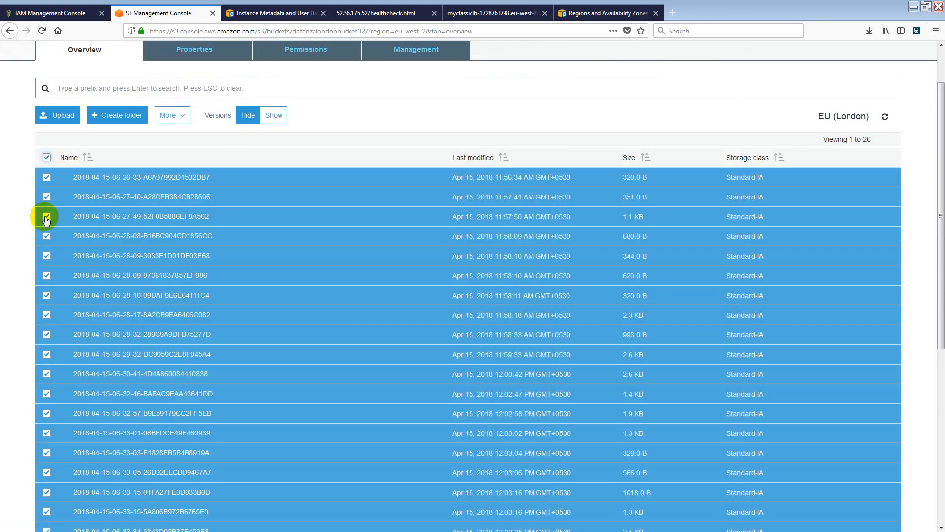
pyautogui.scroll(-6, 46, 242)
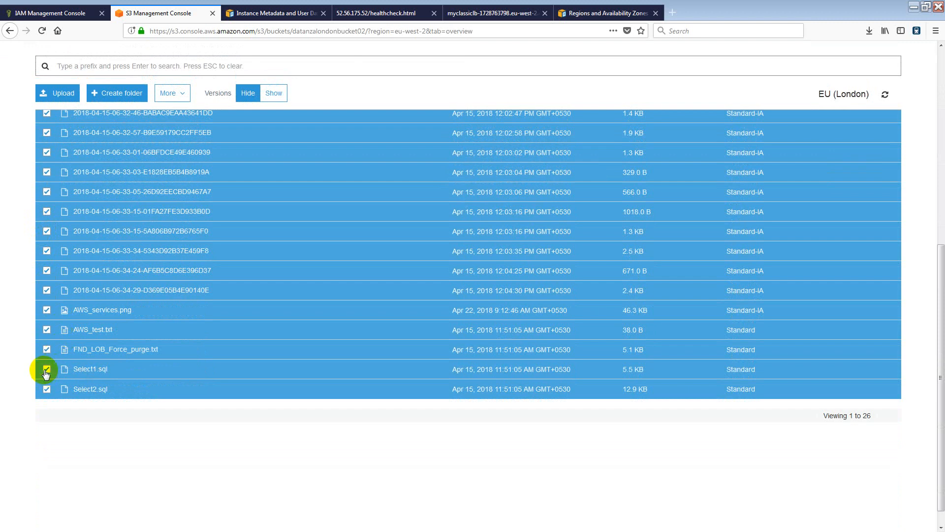
pyautogui.click(47, 349)
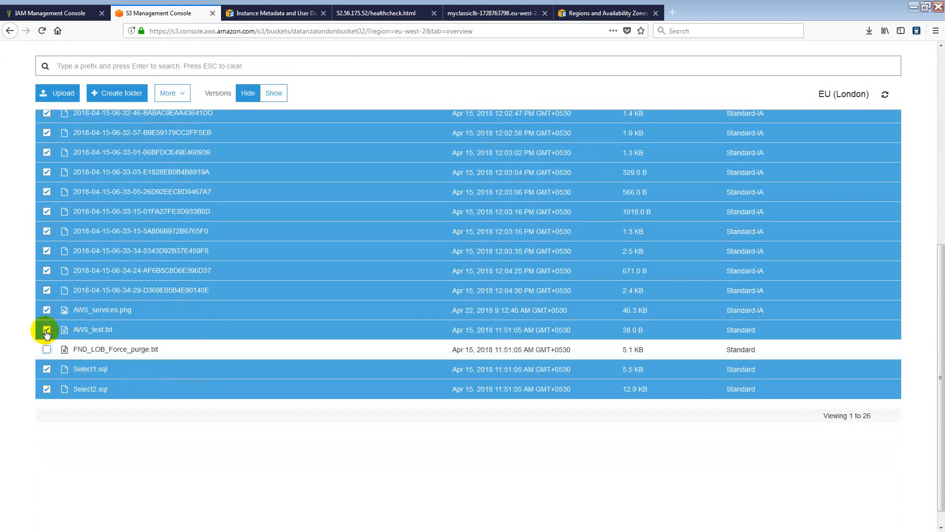
pyautogui.click(47, 331)
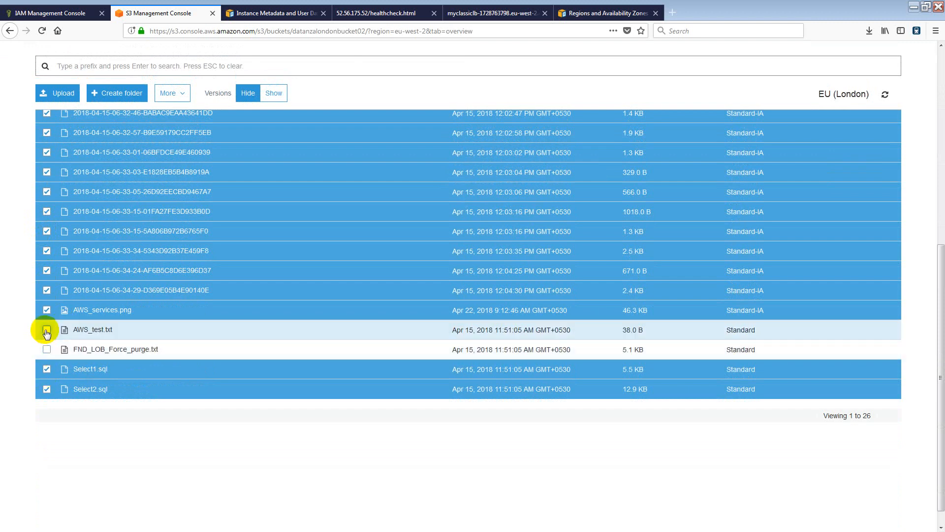
pyautogui.click(47, 331)
pyautogui.click(47, 349)
pyautogui.click(47, 310)
pyautogui.click(46, 329)
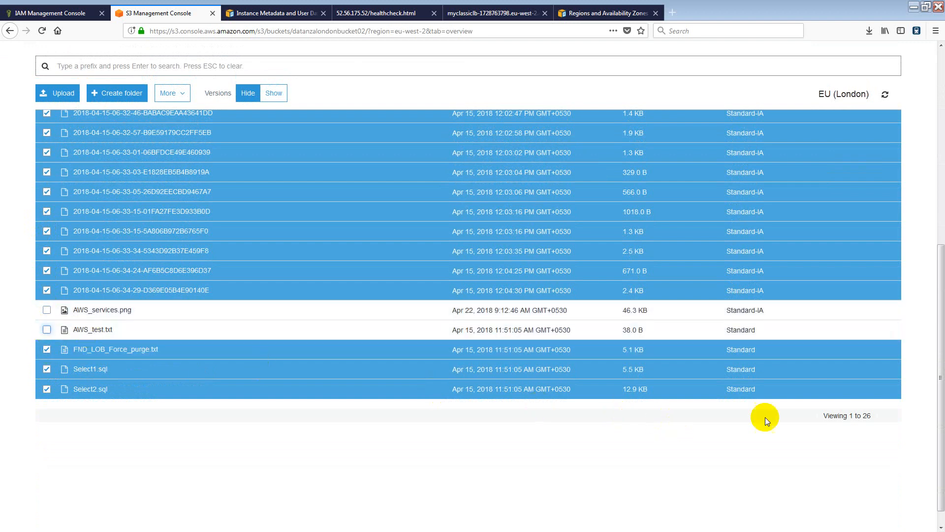
# - Delete the selected objects from datanzalondonbucket02
pyautogui.scroll(7, 313, 192)
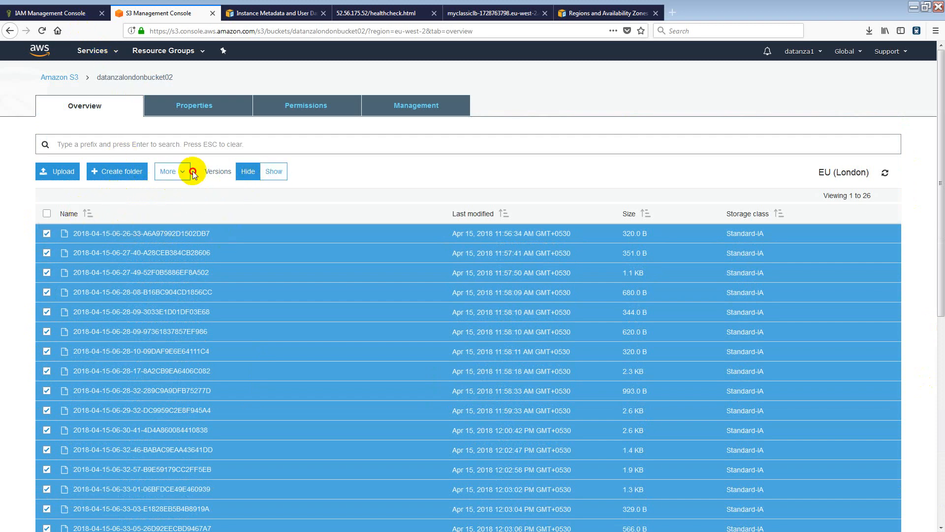
pyautogui.click(175, 172)
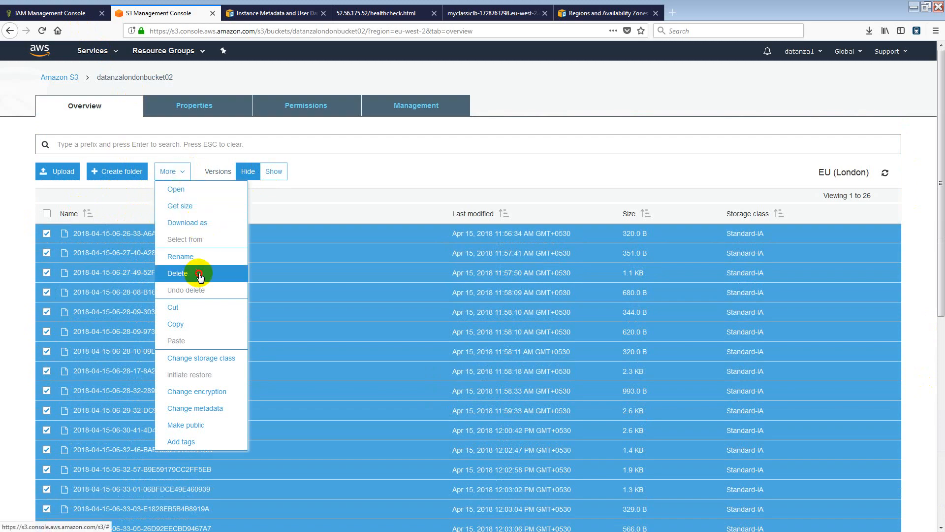
pyautogui.click(201, 274)
pyautogui.click(651, 392)
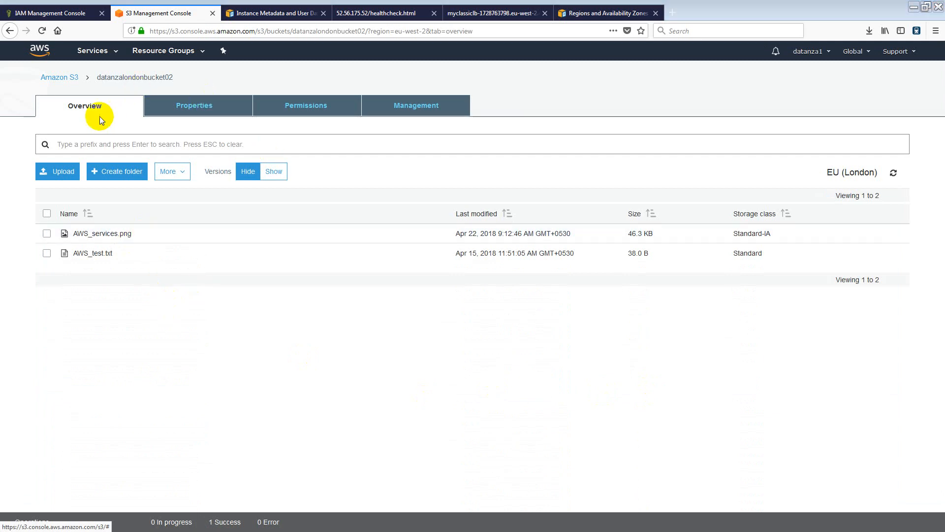
# - Compare the contents of datanzalondonbucket02 and datanzabucket02, ending back at the bucket list
pyautogui.click(10, 31)
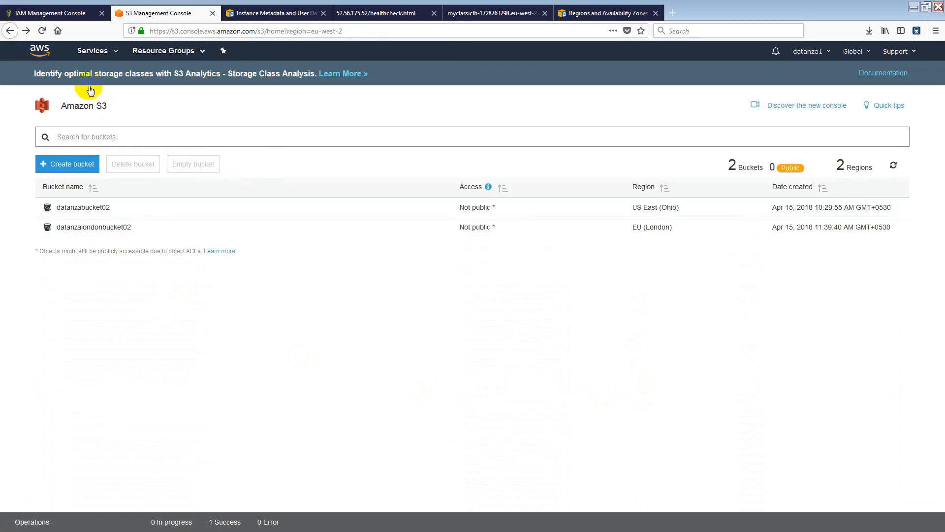
pyautogui.click(100, 227)
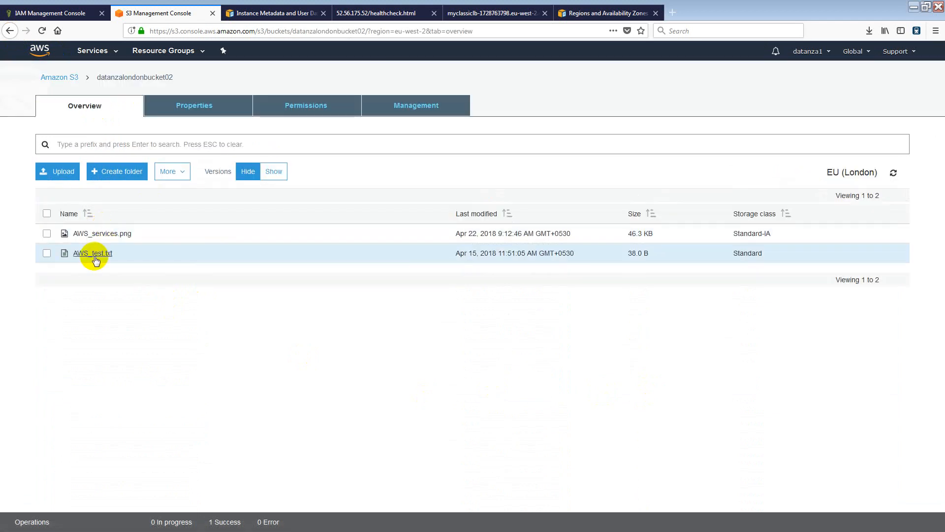
pyautogui.click(10, 32)
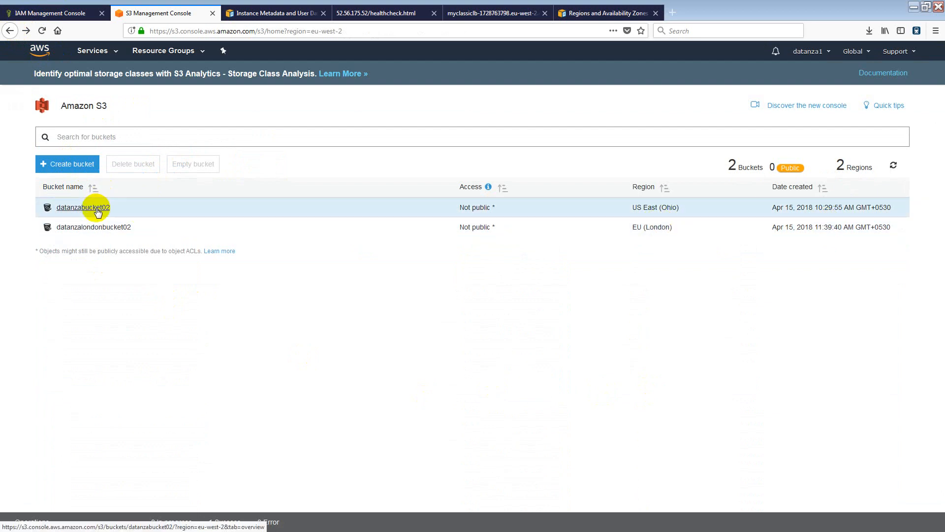
pyautogui.click(97, 209)
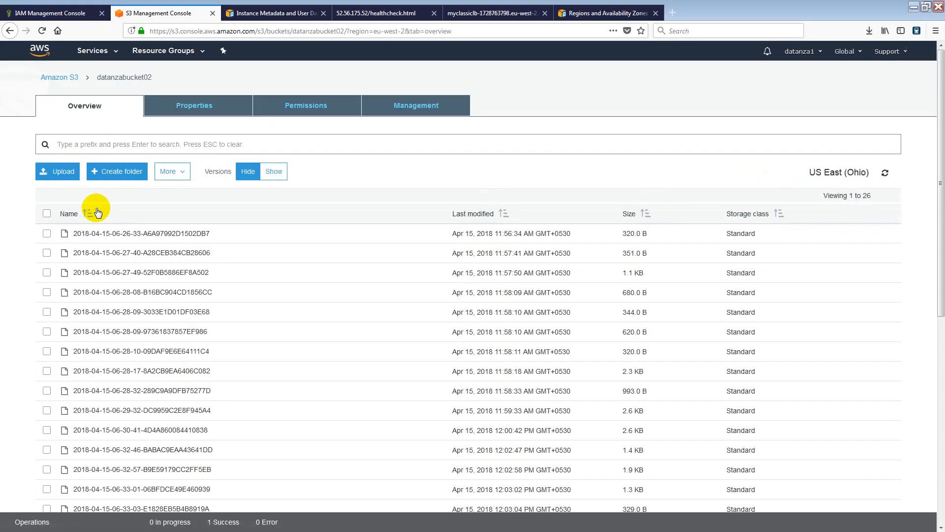
pyautogui.click(9, 30)
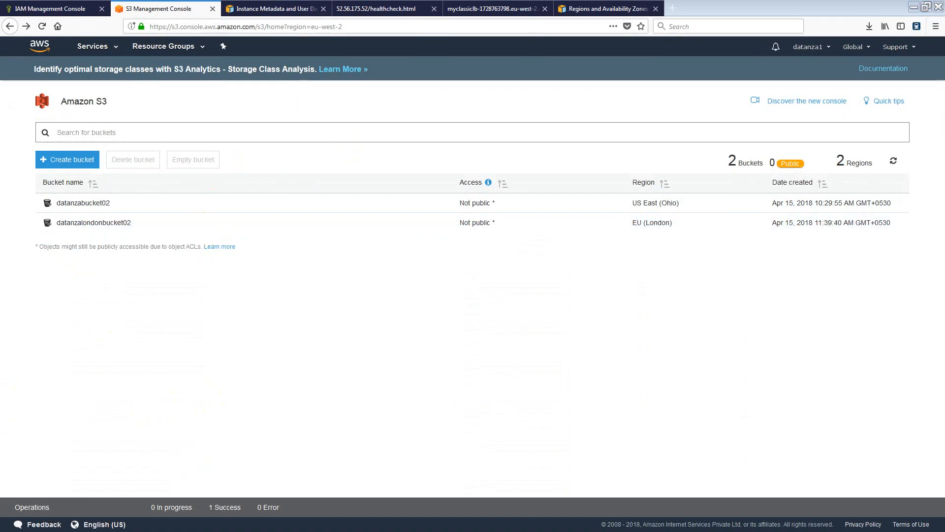
# - Switch to the terminal session and list all S3 buckets with aws s3 ls
pyautogui.hotkey('alt', 'Tab')
pyautogui.scroll(-4, 494, 249)
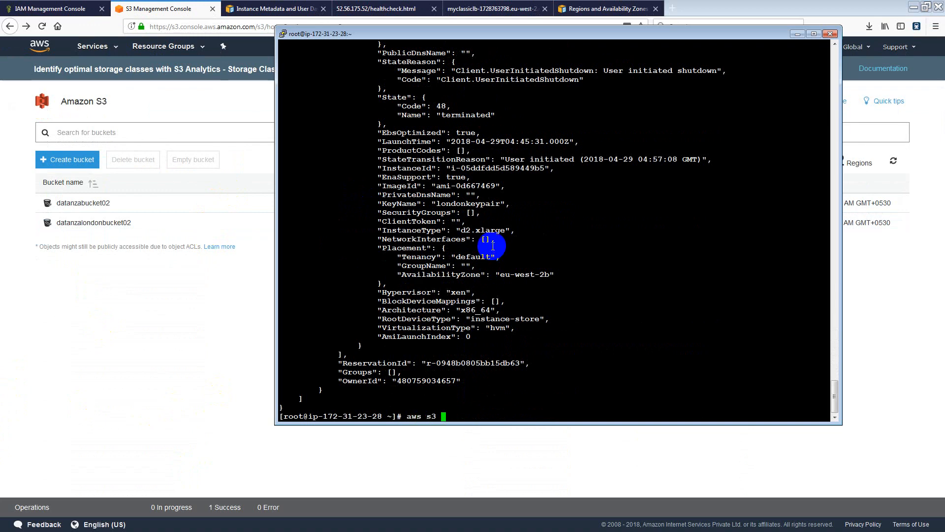
pyautogui.write('aws s3 ls')
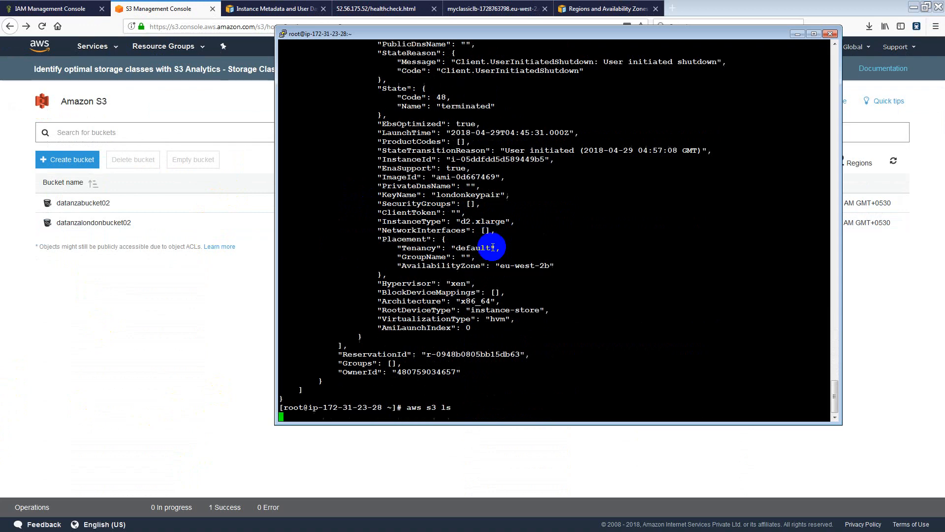
pyautogui.press('Return')
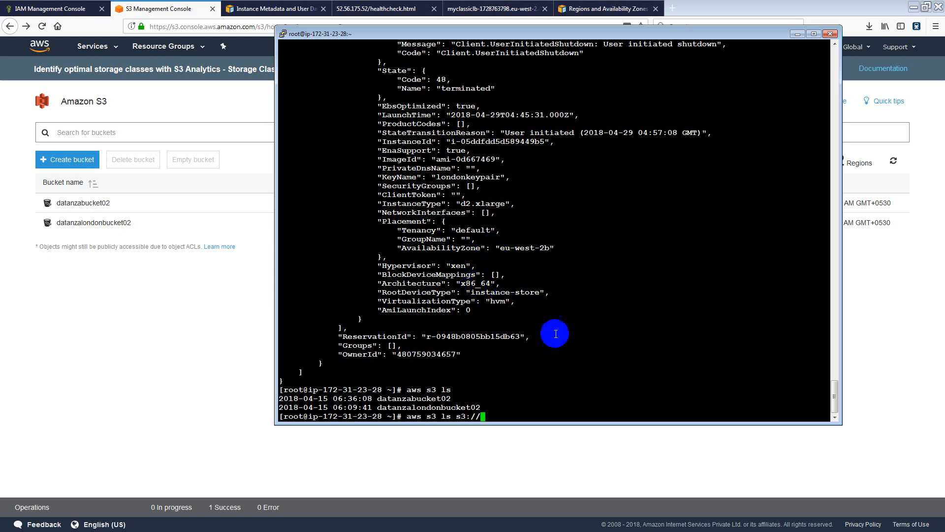
# - List the objects in the Ohio bucket with aws s3 ls s3://datanzabucket02
pyautogui.doubleClick(439, 397)
pyautogui.rightClick(439, 397)
pyautogui.press('Return')
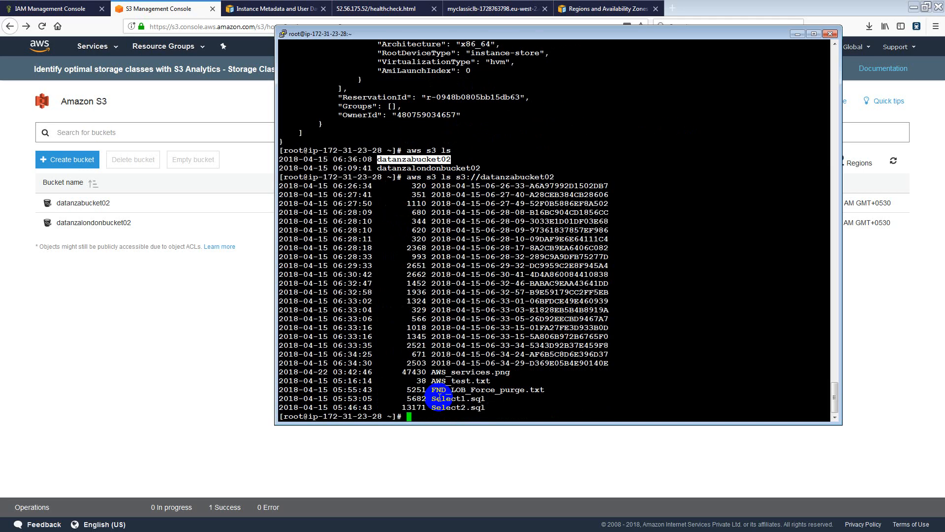
# - Reuse the listing command with the bucket name replaced, running aws s3 ls s3://datanzalondonbucket02
pyautogui.press('Up')
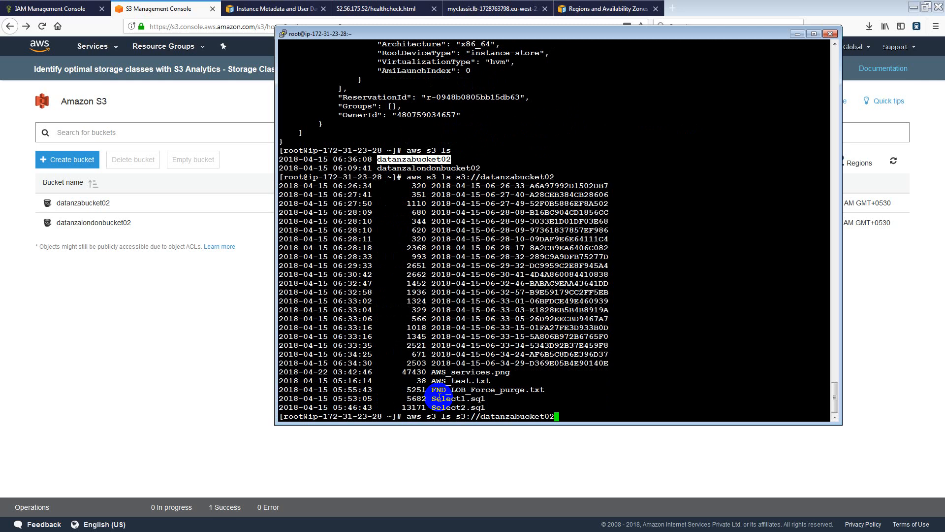
pyautogui.write('\\\\\\\\\\\\\\\\\\\\\\\\\\\\\\\\\\\\\\')
pyautogui.press('BackSpace')
pyautogui.press('BackSpace')
pyautogui.press('BackSpace')
pyautogui.press('BackSpace')
pyautogui.press('BackSpace')
pyautogui.press('BackSpace')
pyautogui.press('BackSpace')
pyautogui.press('BackSpace')
pyautogui.press('BackSpace')
pyautogui.press('BackSpace')
pyautogui.press('BackSpace')
pyautogui.press('BackSpace')
pyautogui.press('BackSpace')
pyautogui.press('BackSpace')
pyautogui.press('BackSpace')
pyautogui.press('BackSpace')
pyautogui.press('BackSpace')
pyautogui.press('BackSpace')
pyautogui.press('BackSpace')
pyautogui.press('BackSpace')
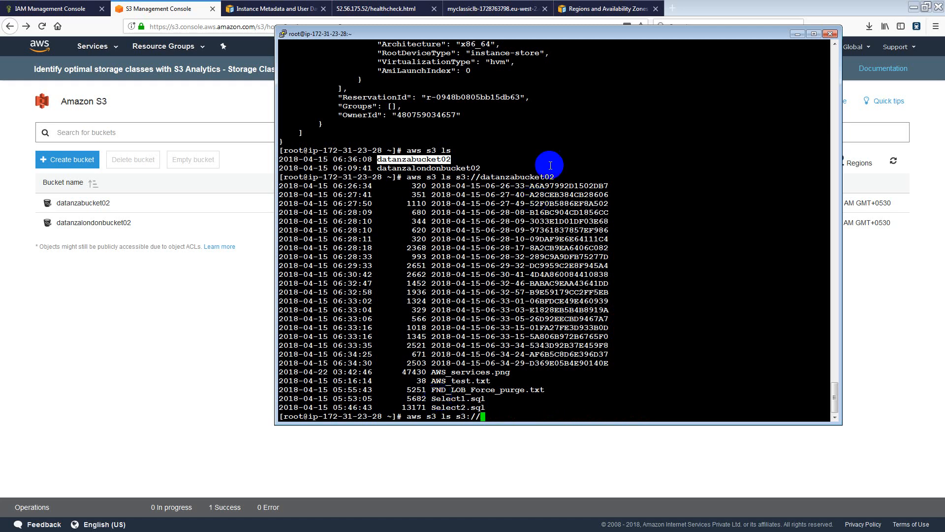
pyautogui.doubleClick(408, 168)
pyautogui.rightClick(562, 142)
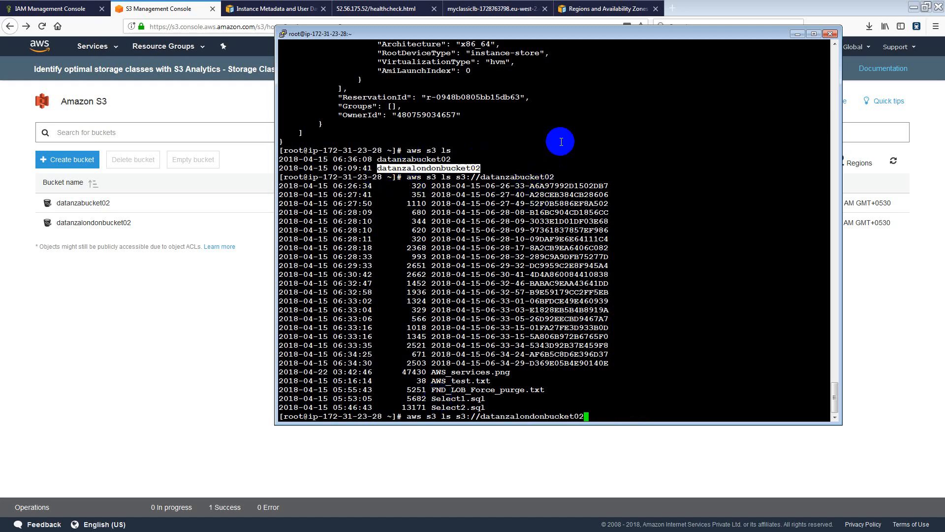
pyautogui.press('Return')
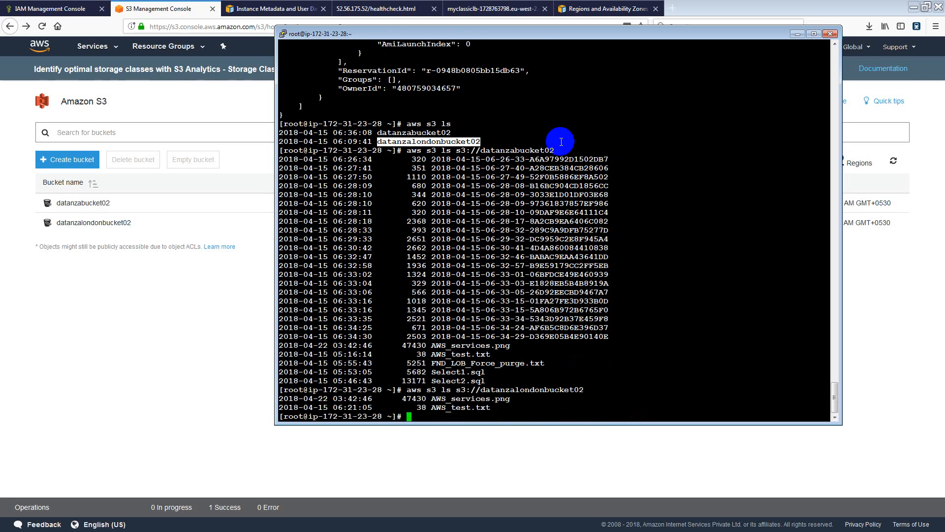
# - List only the image object with aws s3 ls s3://datanzalondonbucket02/AWS_services.png
pyautogui.press('Up')
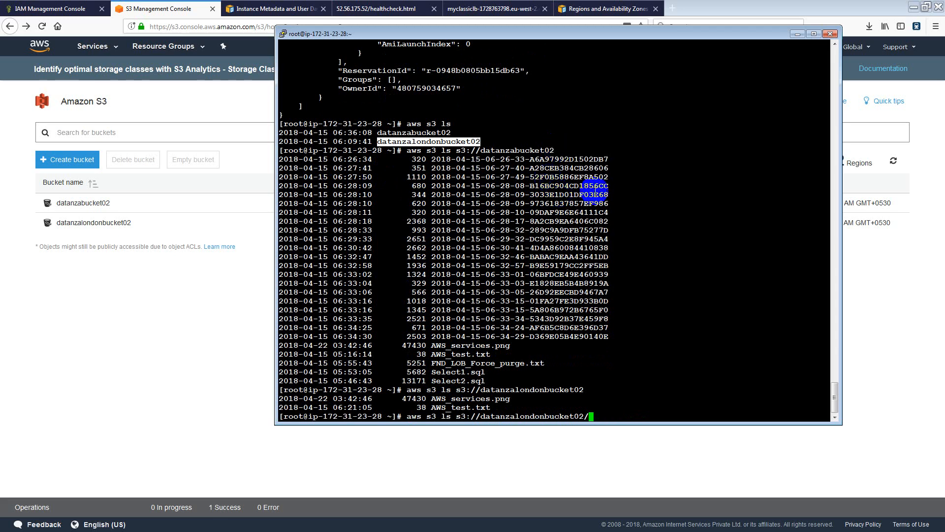
pyautogui.doubleClick(450, 398)
pyautogui.rightClick(451, 399)
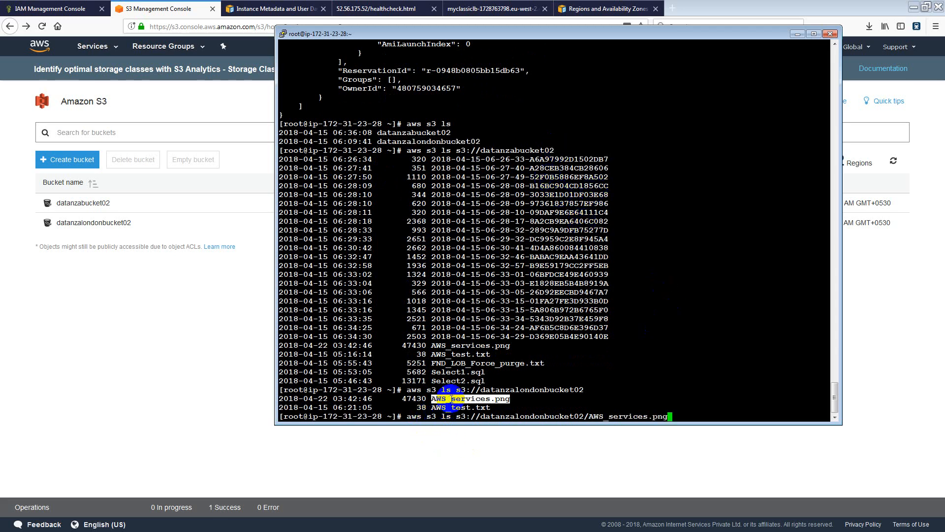
pyautogui.press('Return')
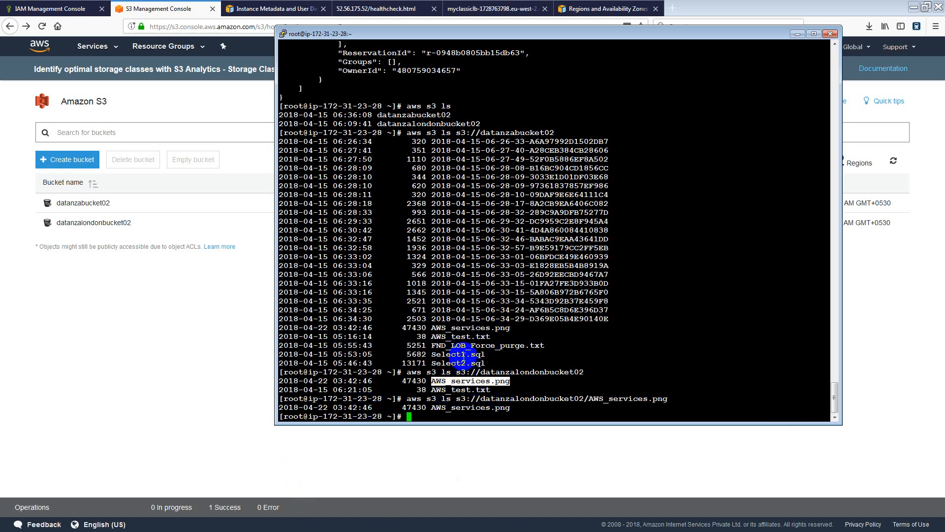
# - Begin an aws s3 cp command with s3://datanzabucket02/Select1.sql as the source object
pyautogui.doubleClick(462, 354)
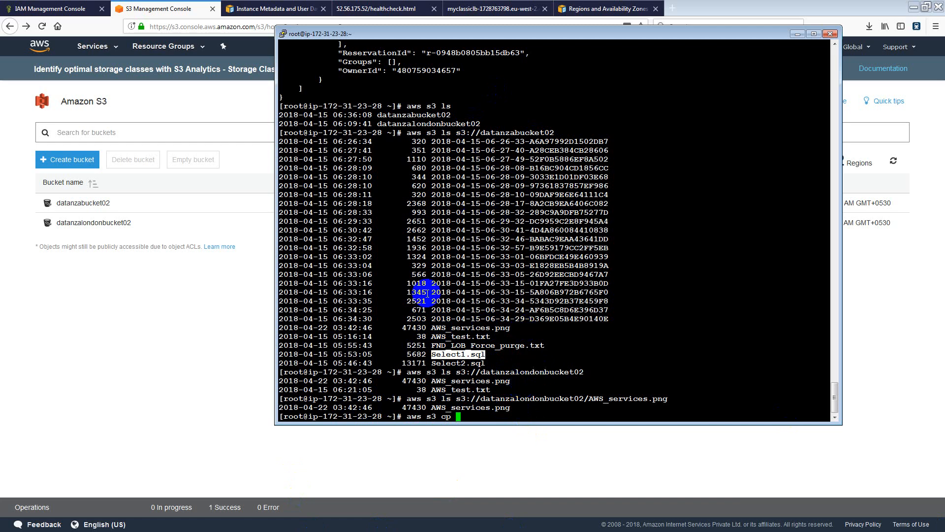
pyautogui.doubleClick(452, 346)
pyautogui.doubleClick(457, 355)
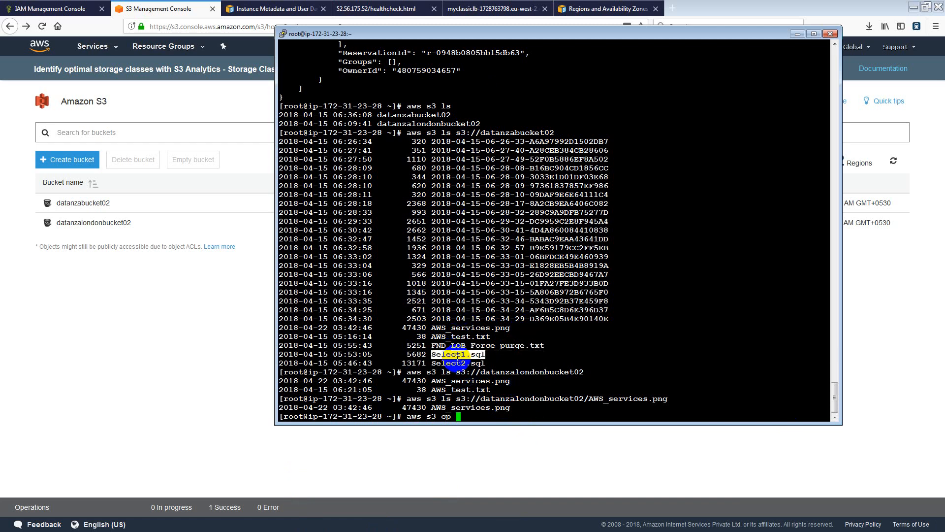
pyautogui.moveTo(457, 133); pyautogui.dragTo(555, 133)
pyautogui.rightClick(722, 133)
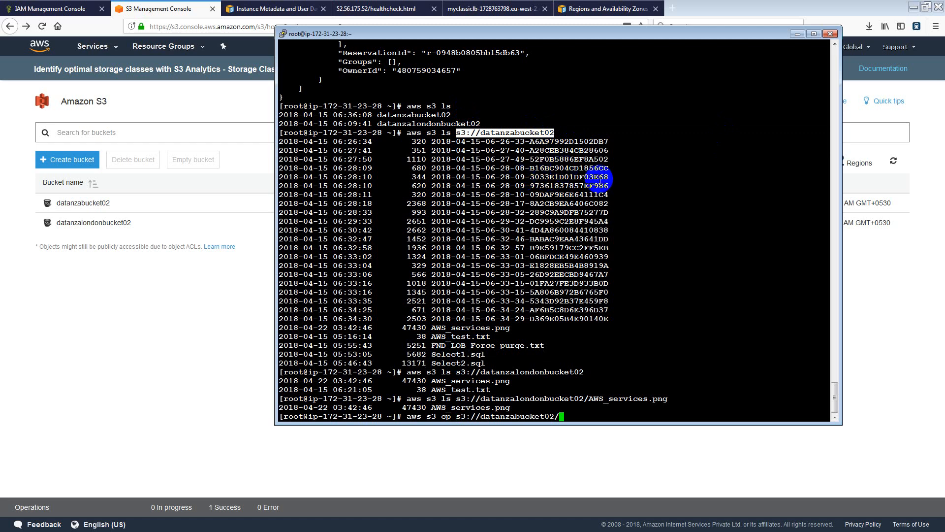
pyautogui.click(449, 355)
pyautogui.doubleClick(448, 355)
pyautogui.rightClick(618, 321)
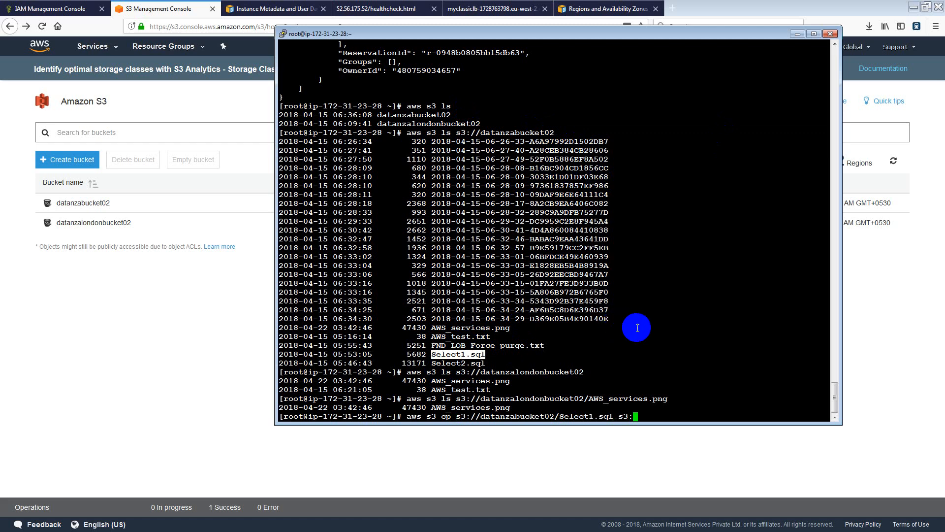
# - Complete the copy command with s3://datanzalondonbucket02/ as the destination and run it
pyautogui.write('nzabucket')
pyautogui.press('BackSpace')
pyautogui.press('BackSpace')
pyautogui.press('BackSpace')
pyautogui.press('BackSpace')
pyautogui.press('BackSpace')
pyautogui.press('BackSpace')
pyautogui.press('BackSpace')
pyautogui.press('BackSpace')
pyautogui.press('BackSpace')
pyautogui.press('BackSpace')
pyautogui.press('BackSpace')
pyautogui.press('BackSpace')
pyautogui.press('BackSpace')
pyautogui.doubleClick(461, 124)
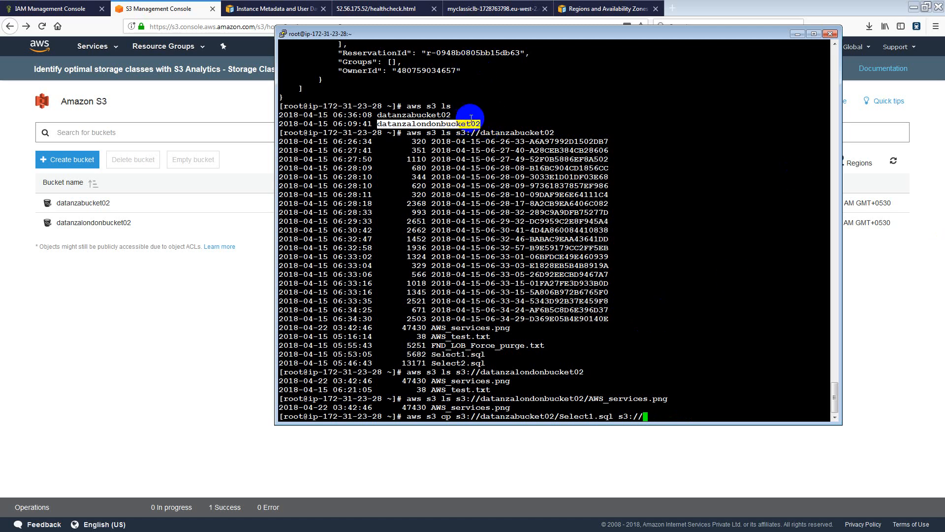
pyautogui.rightClick(586, 105)
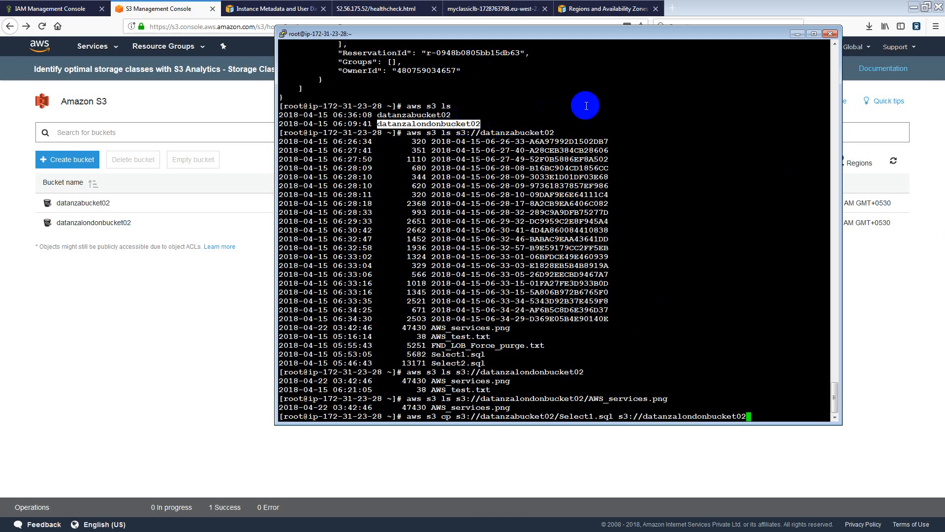
pyautogui.write('/')
pyautogui.press('Return')
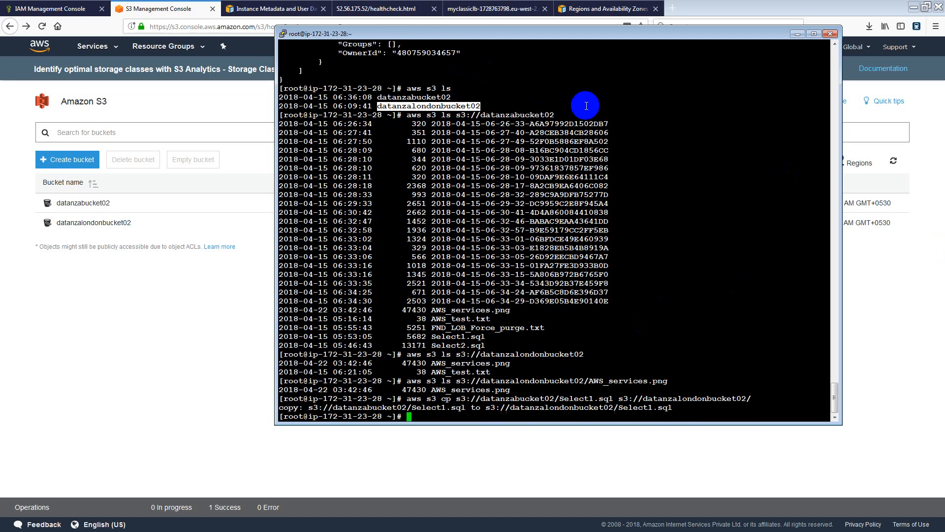
# - Switch to the browser, open datanzalondonbucket02 and refresh its object list to check for Select1.sql
pyautogui.click(125, 309)
pyautogui.click(103, 228)
pyautogui.click(104, 228)
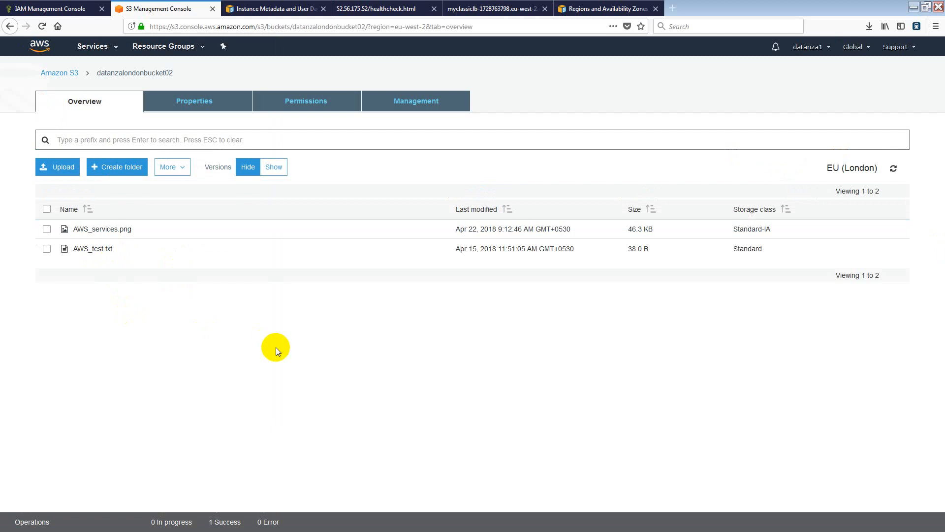
pyautogui.click(894, 170)
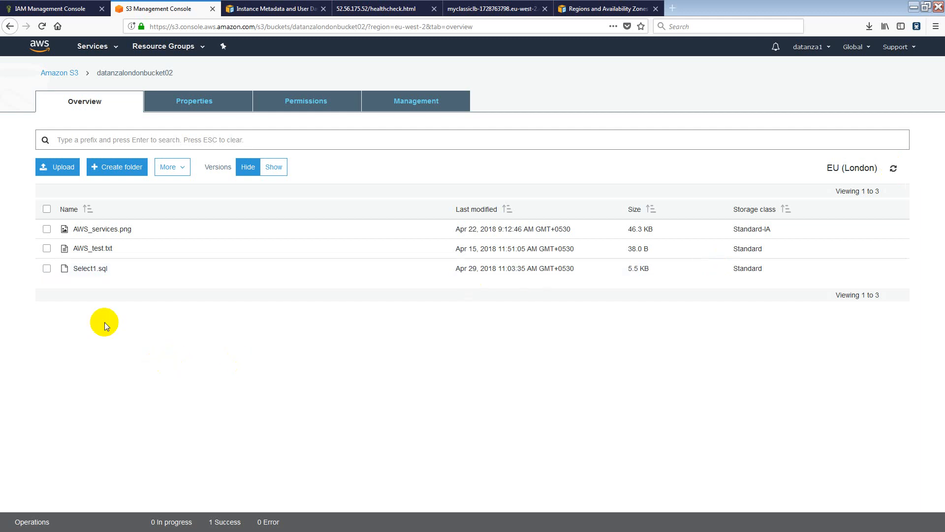
pyautogui.hotkey('alt', 'Tab')
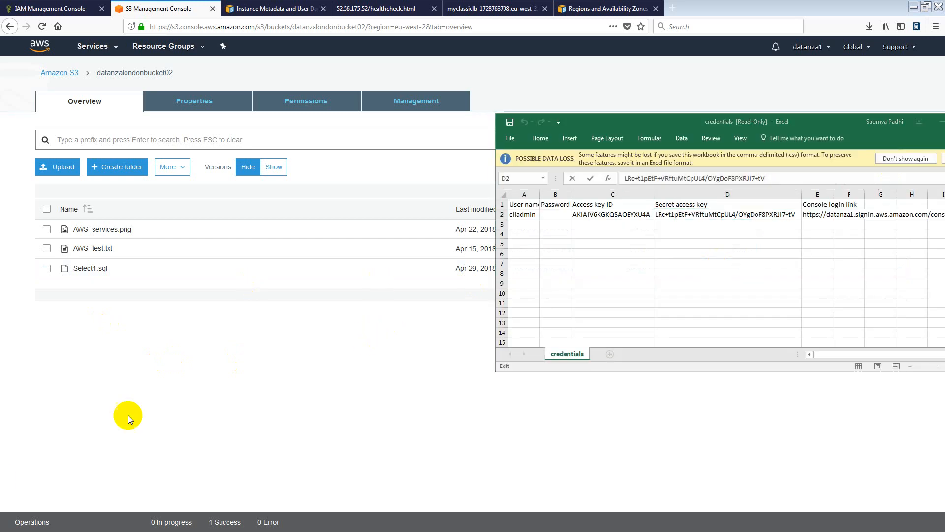
# - Switch from the browser back to the EC2 terminal session
pyautogui.hotkey('alt', 'Tab')
pyautogui.hotkey('alt', 'Tab')
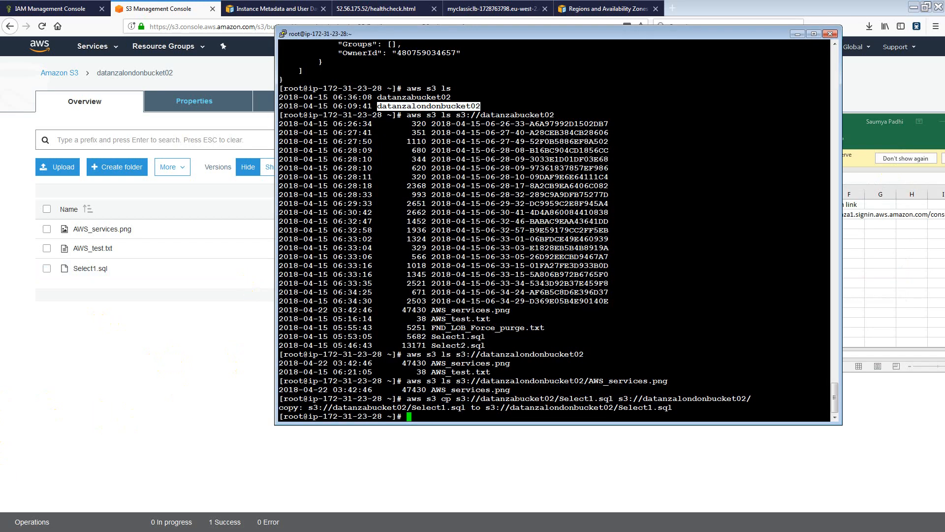
pyautogui.click(664, 245)
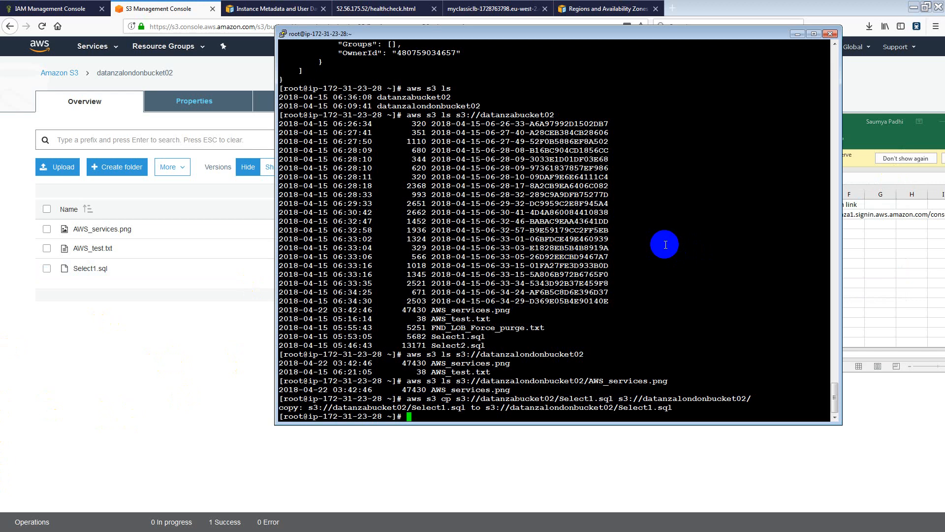
pyautogui.press('Up')
pyautogui.press('BackSpace')
pyautogui.press('BackSpace')
pyautogui.press('BackSpace')
pyautogui.press('BackSpace')
pyautogui.press('BackSpace')
pyautogui.press('BackSpace')
pyautogui.press('BackSpace')
pyautogui.press('BackSpace')
pyautogui.press('BackSpace')
pyautogui.press('BackSpace')
pyautogui.press('BackSpace')
pyautogui.press('BackSpace')
pyautogui.press('BackSpace')
pyautogui.press('BackSpace')
pyautogui.press('BackSpace')
pyautogui.press('BackSpace')
pyautogui.press('BackSpace')
pyautogui.press('BackSpace')
pyautogui.press('BackSpace')
pyautogui.press('BackSpace')
pyautogui.press('BackSpace')
pyautogui.press('BackSpace')
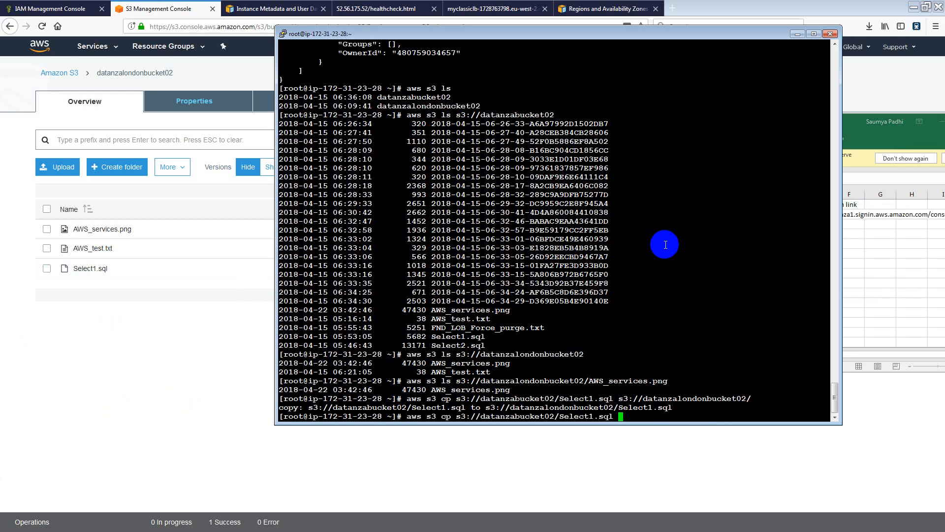
pyautogui.hotkey('ctrl', 'c')
# - Download s3://datanzalondonbucket02/Select1.sql to /tmp with aws s3 cp and list the folder with ls -ltr /tmp
pyautogui.write('aws s3 ')
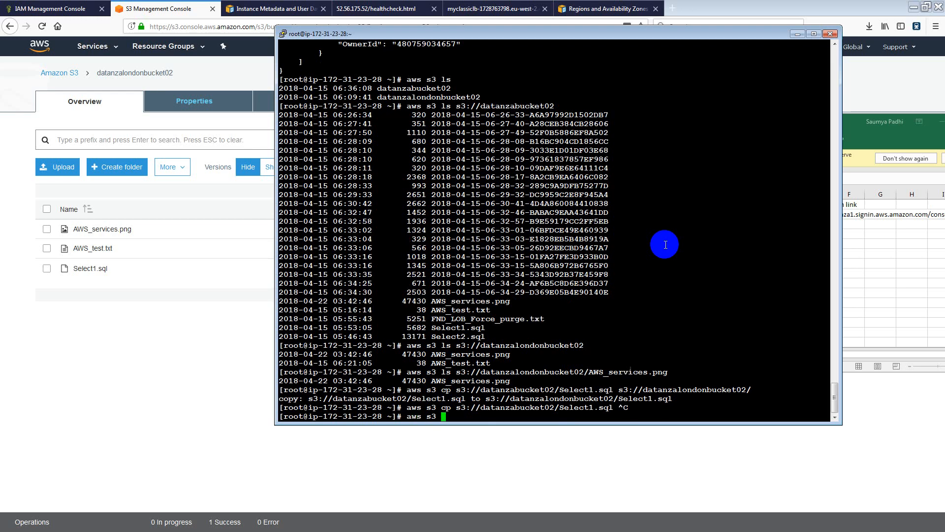
pyautogui.write('cp')
pyautogui.moveTo(619, 390); pyautogui.dragTo(751, 389)
pyautogui.rightClick(700, 314)
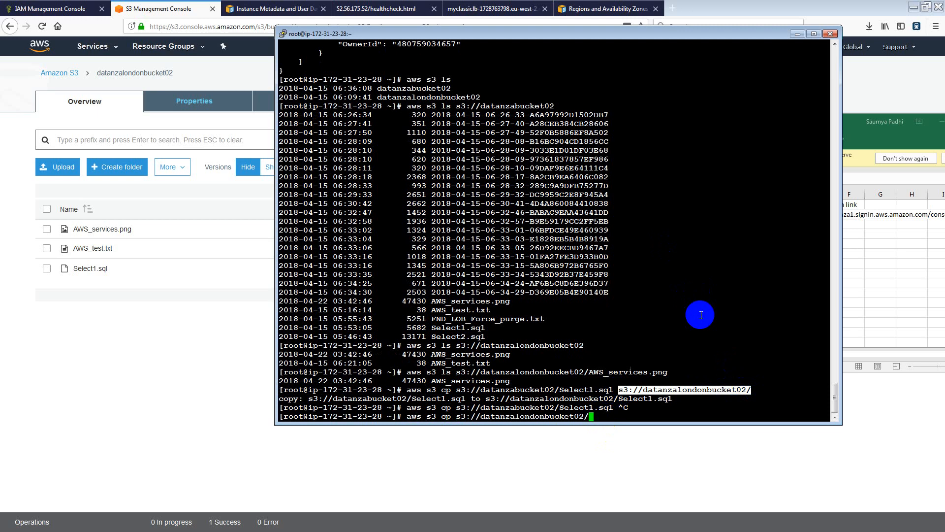
pyautogui.write('Select1.sql /tmp')
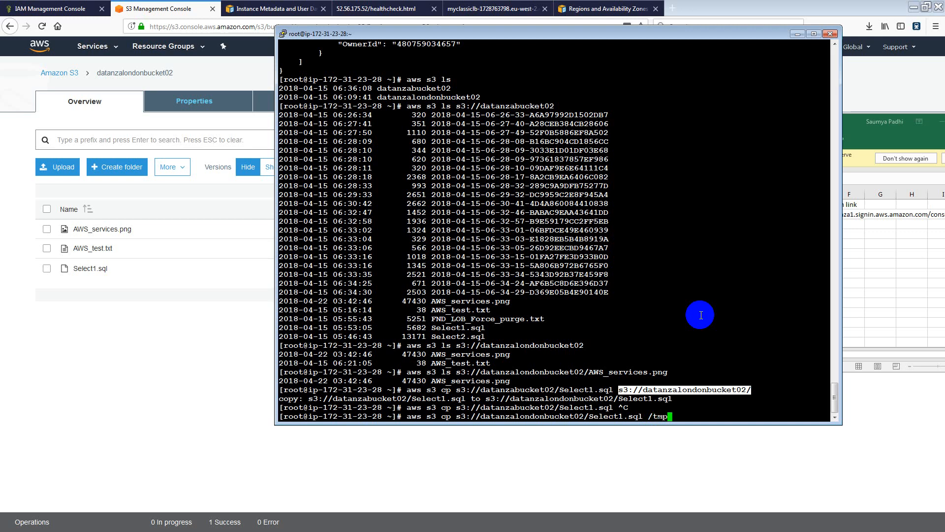
pyautogui.press('Return')
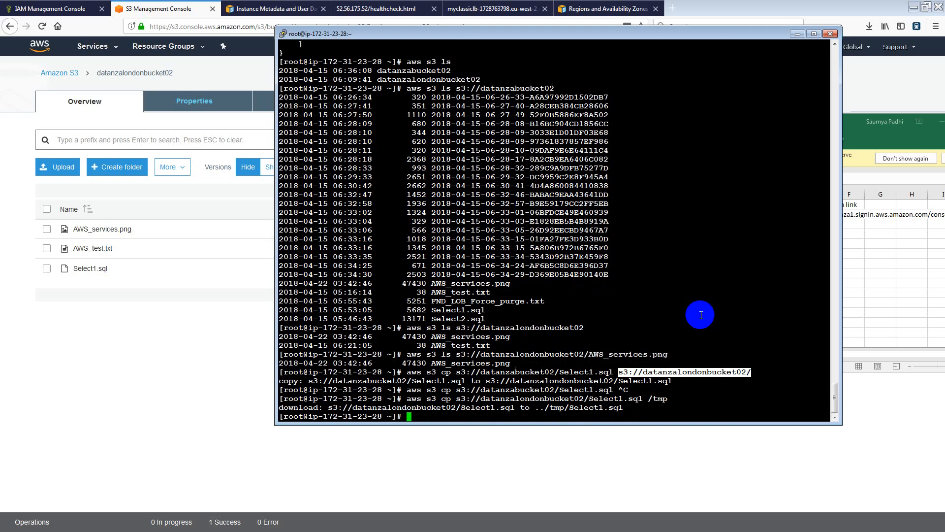
pyautogui.write('ls -ltr /tmp')
pyautogui.press('Return')
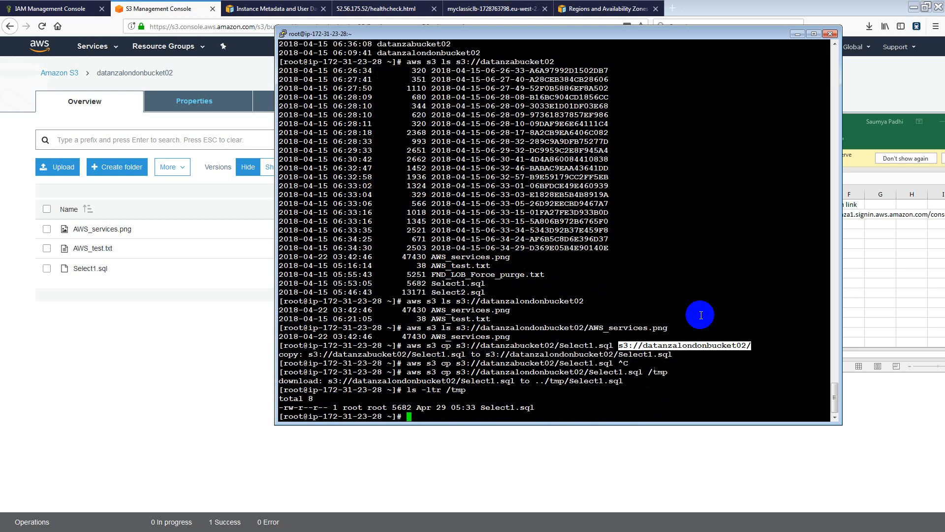
# - Download s3://datanzabucket02/Select1.sql to /tmp with aws s3 cp
pyautogui.write('aws')
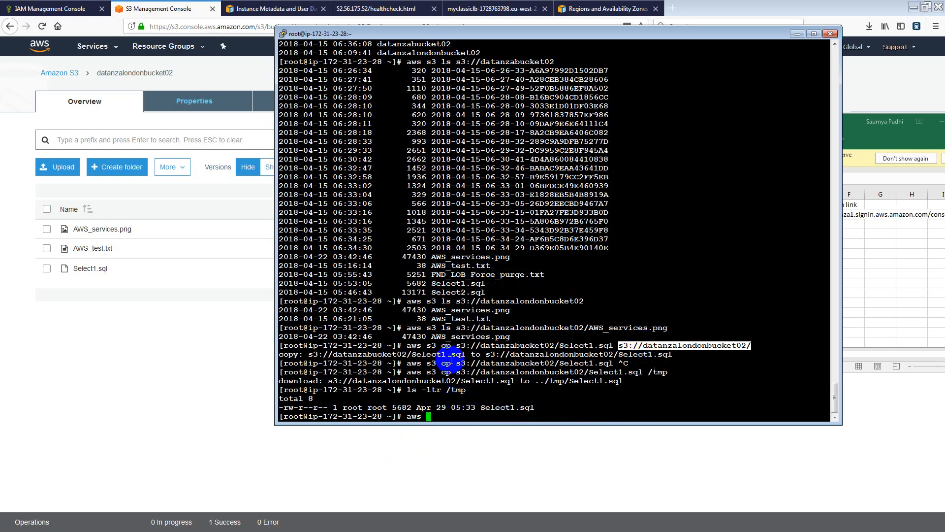
pyautogui.moveTo(426, 371); pyautogui.dragTo(478, 377)
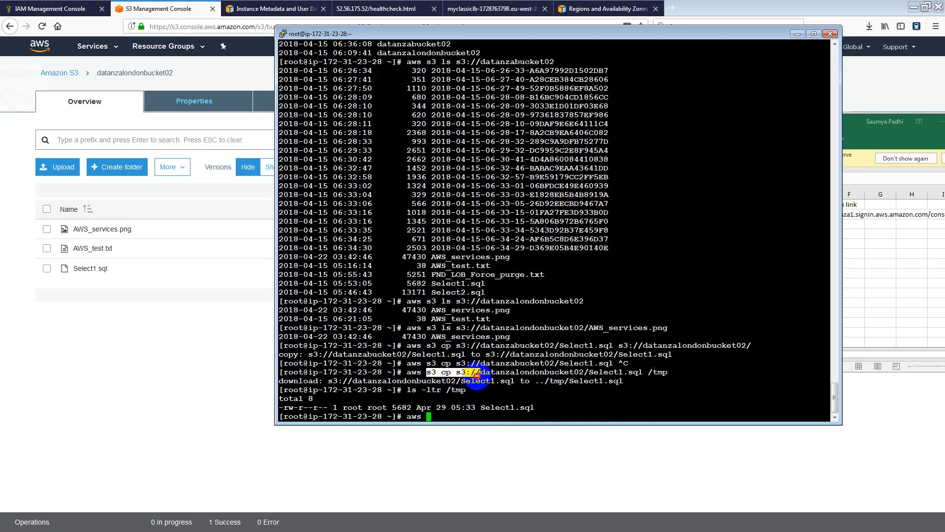
pyautogui.rightClick(479, 376)
pyautogui.click(506, 343)
pyautogui.doubleClick(506, 343)
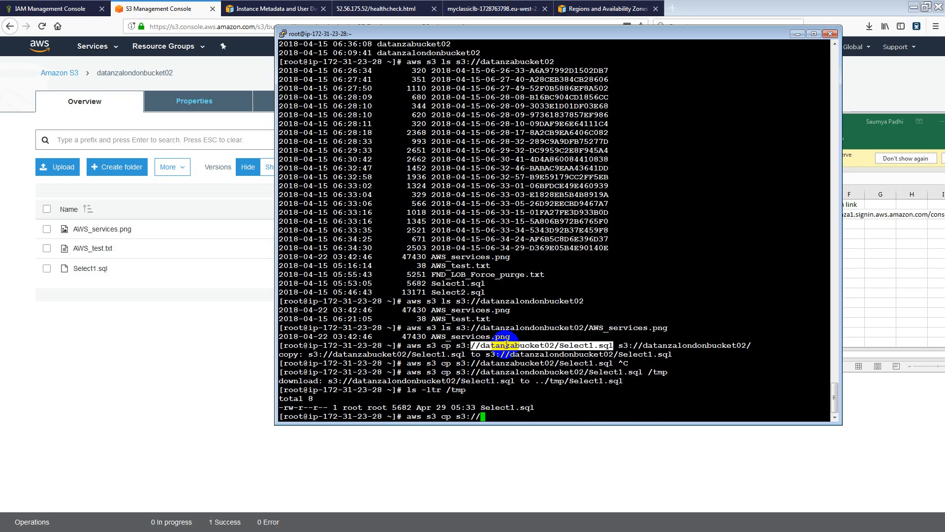
pyautogui.rightClick(539, 397)
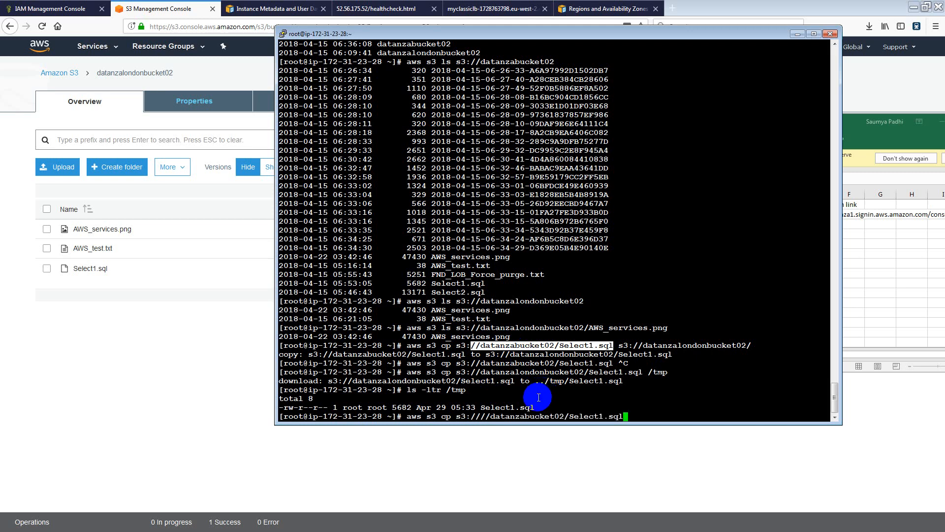
pyautogui.press('BackSpace')
pyautogui.press('BackSpace')
pyautogui.press('BackSpace')
pyautogui.press('BackSpace')
pyautogui.press('BackSpace')
pyautogui.press('BackSpace')
pyautogui.press('BackSpace')
pyautogui.press('BackSpace')
pyautogui.press('BackSpace')
pyautogui.press('BackSpace')
pyautogui.press('BackSpace')
pyautogui.press('BackSpace')
pyautogui.press('BackSpace')
pyautogui.press('BackSpace')
pyautogui.press('BackSpace')
pyautogui.press('BackSpace')
pyautogui.press('BackSpace')
pyautogui.press('BackSpace')
pyautogui.press('BackSpace')
pyautogui.press('BackSpace')
pyautogui.press('BackSpace')
pyautogui.press('BackSpace')
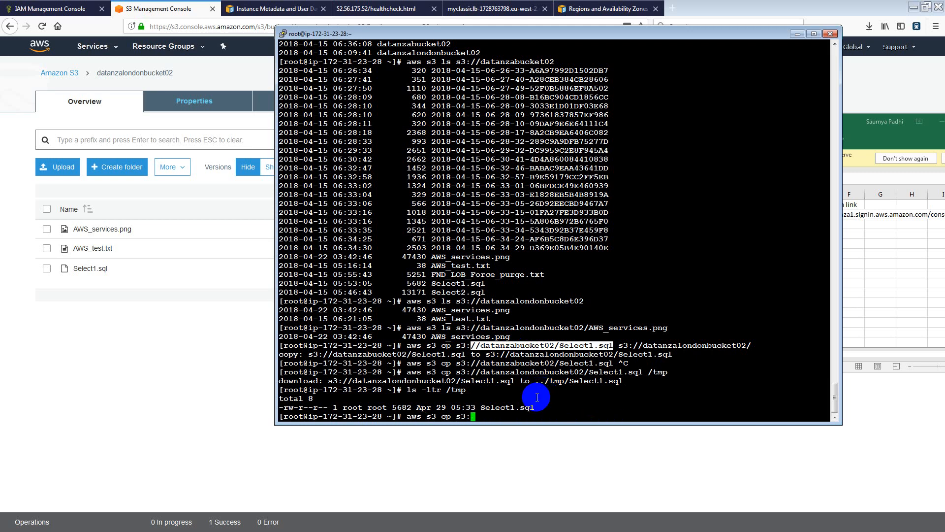
pyautogui.rightClick(537, 397)
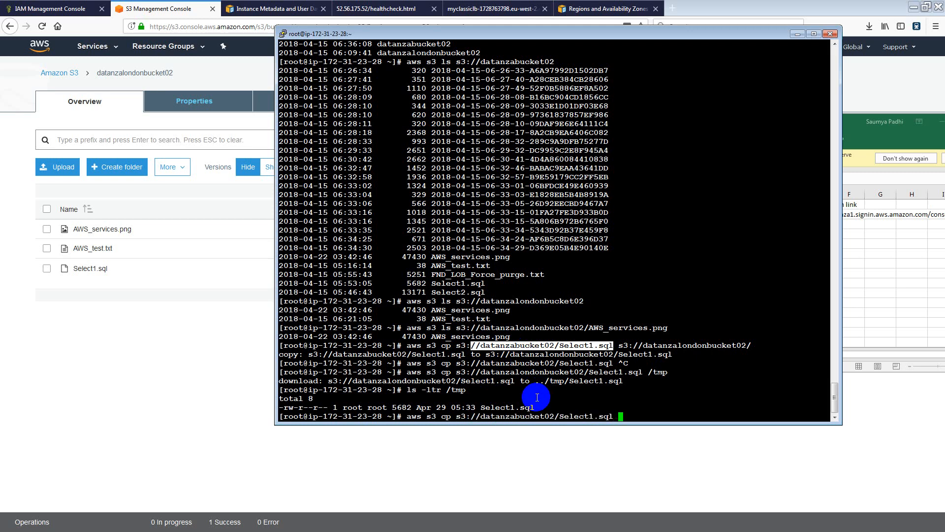
pyautogui.write('/tmp')
pyautogui.press('Return')
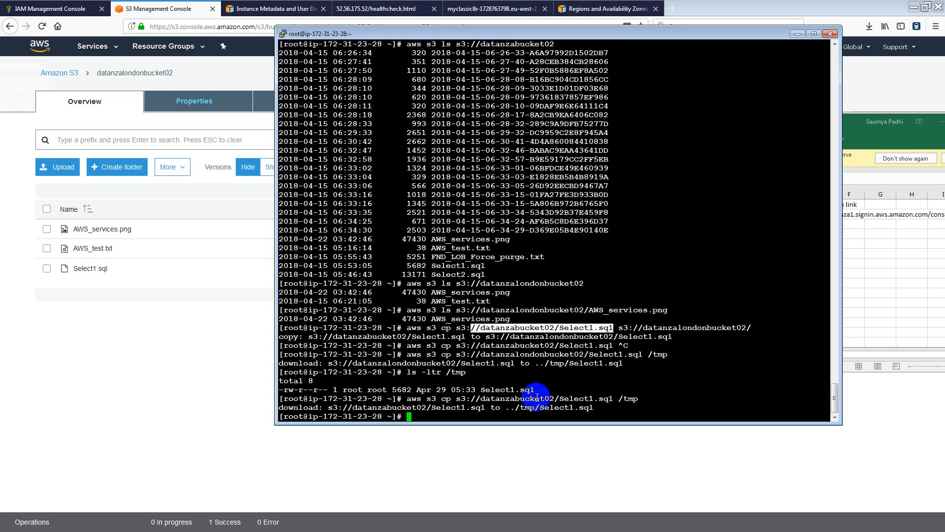
pyautogui.write('touch')
pyautogui.press('BackSpace')
pyautogui.press('BackSpace')
pyautogui.press('BackSpace')
pyautogui.press('BackSpace')
pyautogui.press('BackSpace')
pyautogui.press('BackSpace')
# - Run ifconfig, and run it again with its output appended to /tmp/net.out
pyautogui.write('ifconfig')
pyautogui.press('Return')
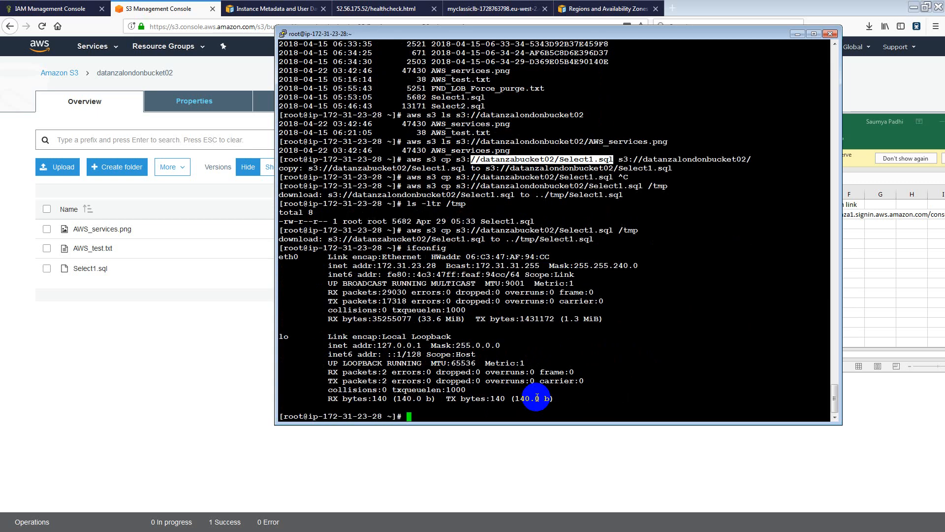
pyautogui.press('Up')
pyautogui.write('>> /tmp/ne')
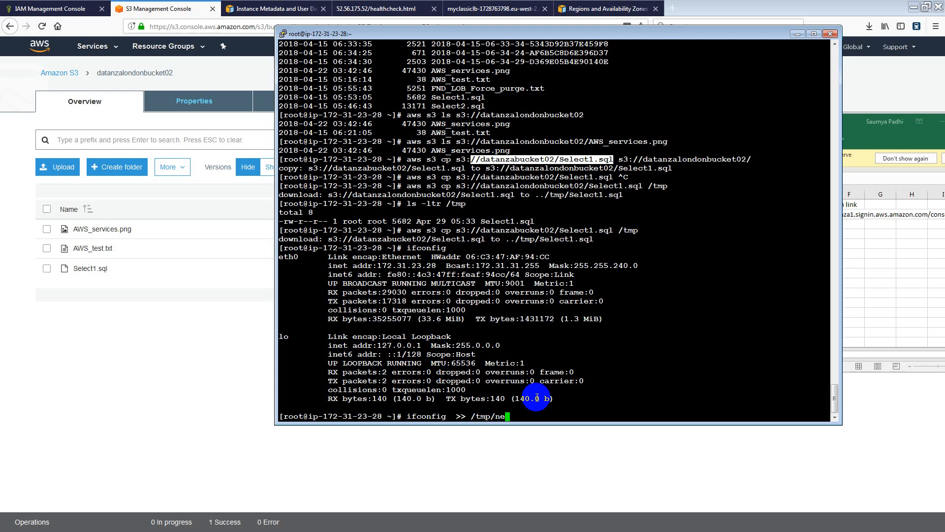
pyautogui.write('t.out')
pyautogui.press('Return')
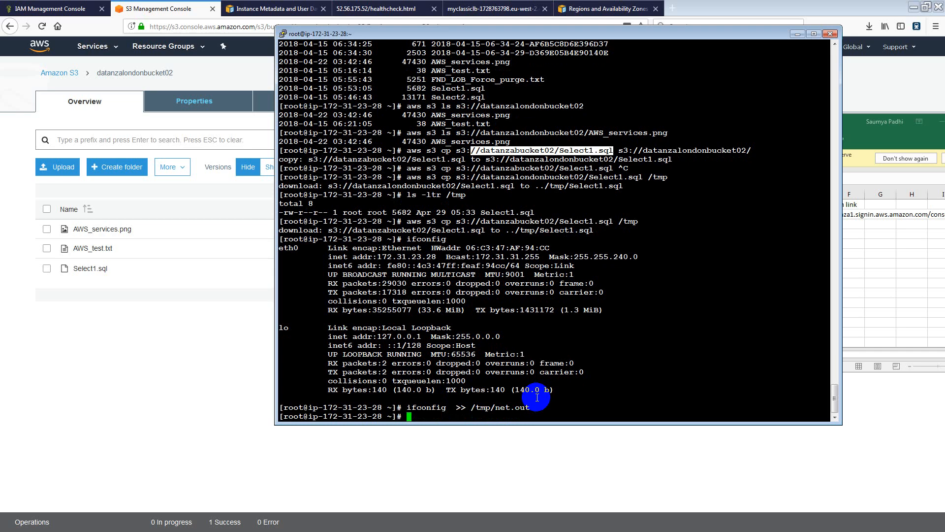
# - Upload /tmp/net.out to s3://datanzalondonbucket02/ with aws s3 cp
pyautogui.write('cp s')
pyautogui.press('BackSpace')
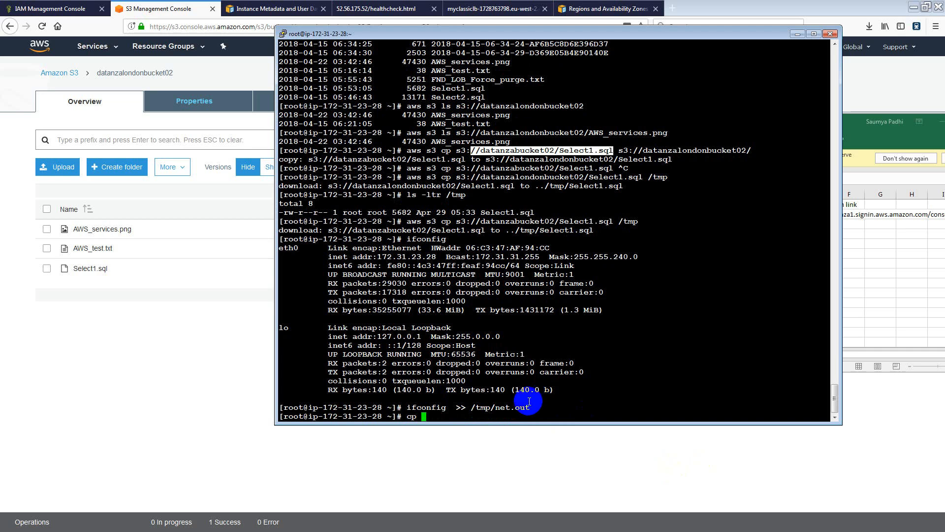
pyautogui.doubleClick(499, 407)
pyautogui.press('BackSpace')
pyautogui.press('BackSpace')
pyautogui.press('BackSpace')
pyautogui.write('aws s3 cp')
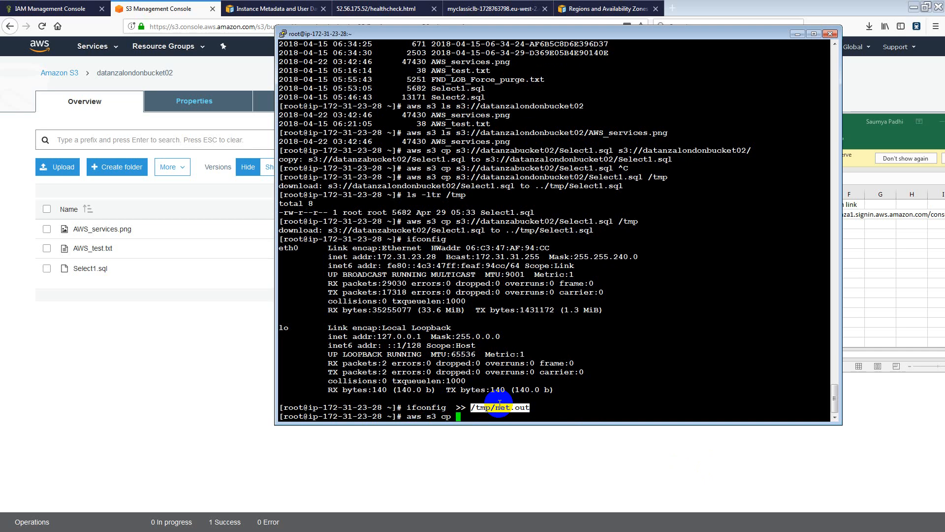
pyautogui.rightClick(499, 403)
pyautogui.write('s3://')
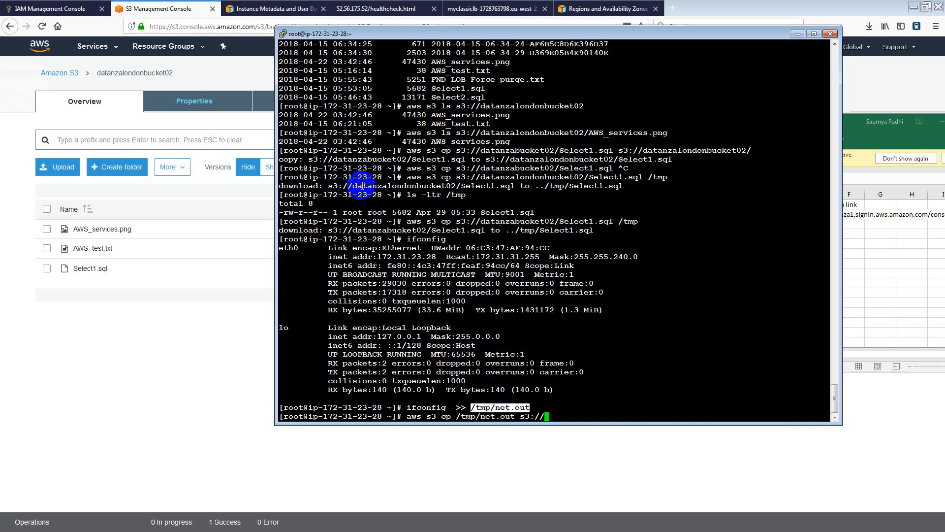
pyautogui.moveTo(355, 187); pyautogui.dragTo(456, 186)
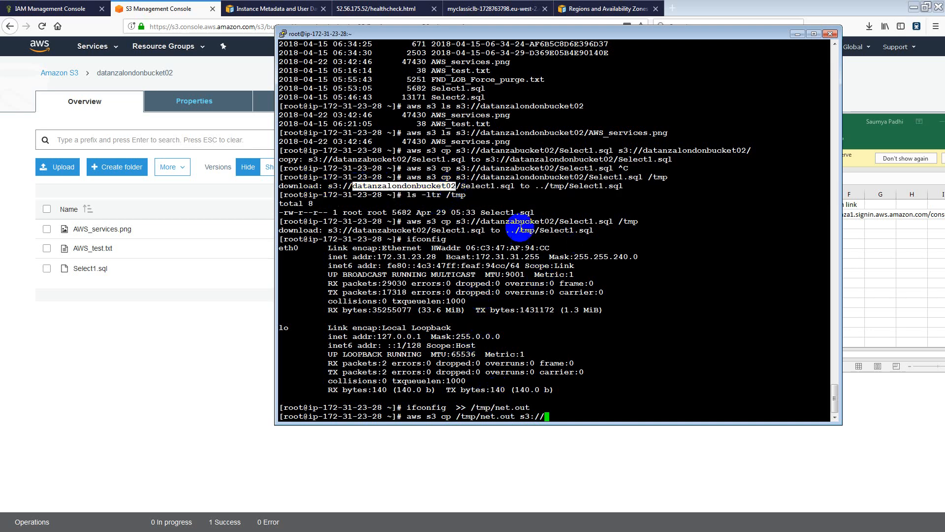
pyautogui.rightClick(624, 232)
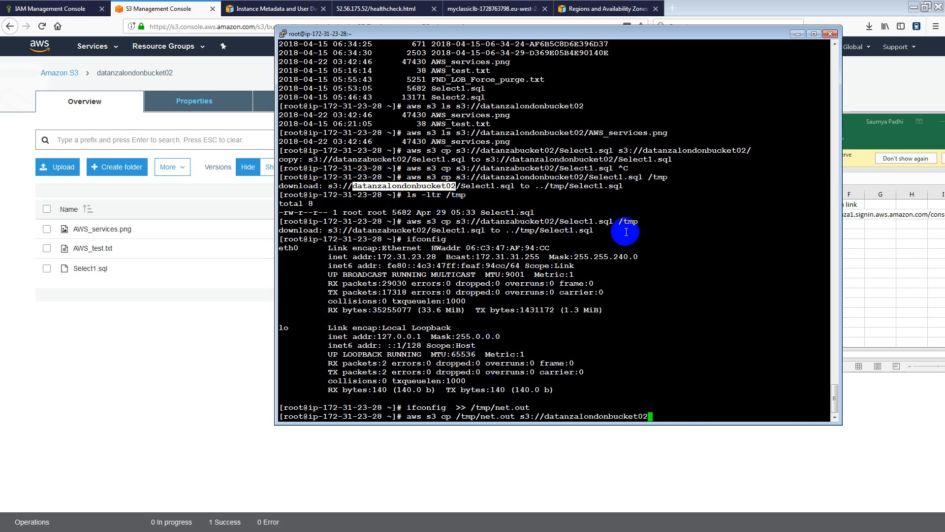
pyautogui.write('/')
pyautogui.press('Return')
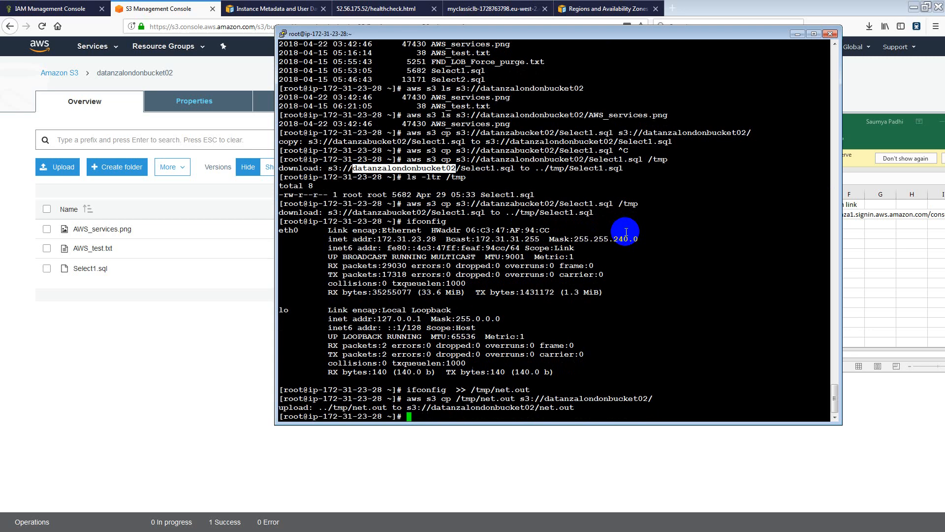
# - Recall the upload command, replace its destination with s3://datanzabucket02 and run it for /tmp/net.out
pyautogui.press('Up')
pyautogui.press('BackSpace')
pyautogui.press('BackSpace')
pyautogui.press('BackSpace')
pyautogui.press('BackSpace')
pyautogui.press('BackSpace')
pyautogui.press('BackSpace')
pyautogui.press('BackSpace')
pyautogui.press('BackSpace')
pyautogui.press('BackSpace')
pyautogui.press('BackSpace')
pyautogui.press('BackSpace')
pyautogui.press('BackSpace')
pyautogui.press('BackSpace')
pyautogui.press('BackSpace')
pyautogui.press('BackSpace')
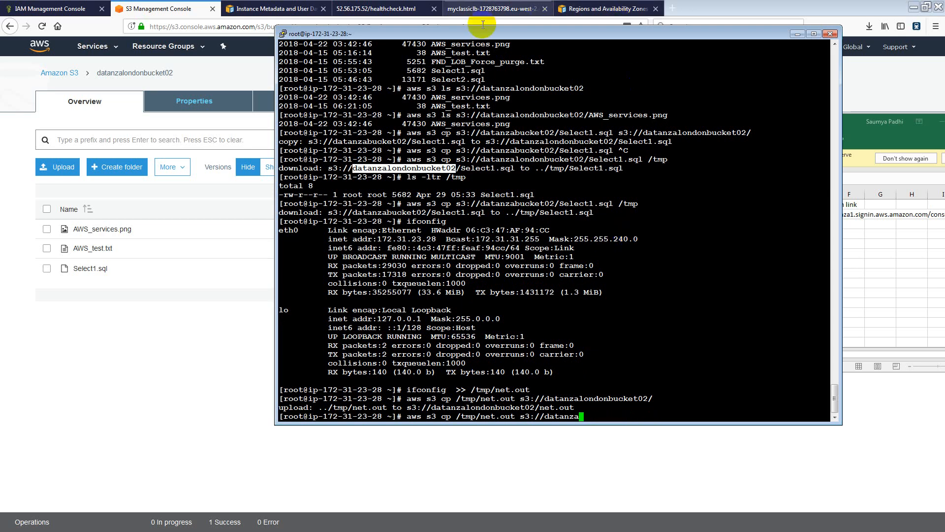
pyautogui.moveTo(333, 141); pyautogui.dragTo(405, 142)
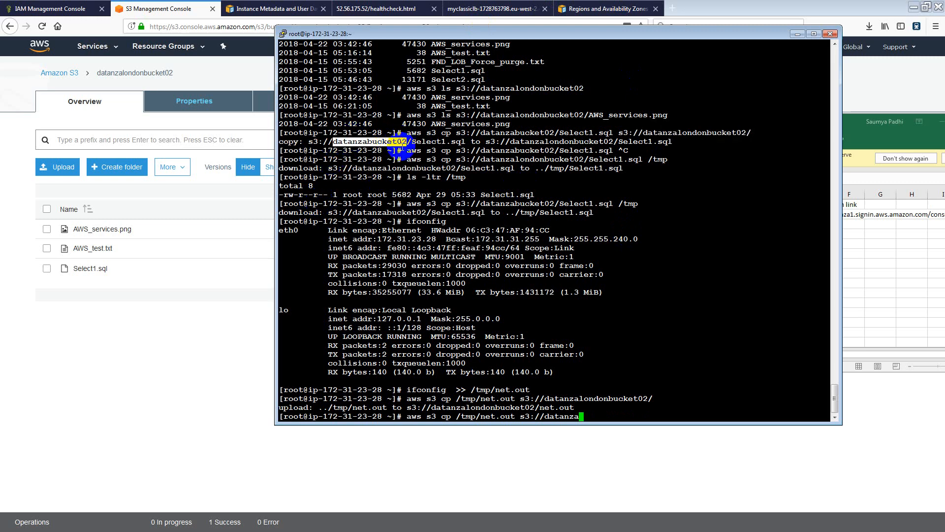
pyautogui.press('BackSpace')
pyautogui.press('BackSpace')
pyautogui.press('BackSpace')
pyautogui.press('BackSpace')
pyautogui.press('BackSpace')
pyautogui.press('BackSpace')
pyautogui.press('BackSpace')
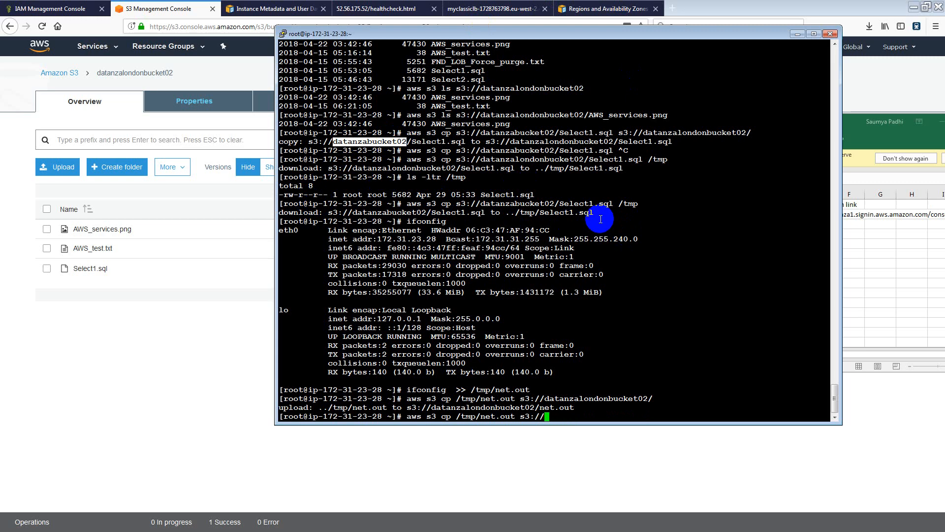
pyautogui.rightClick(601, 219)
pyautogui.press('Return')
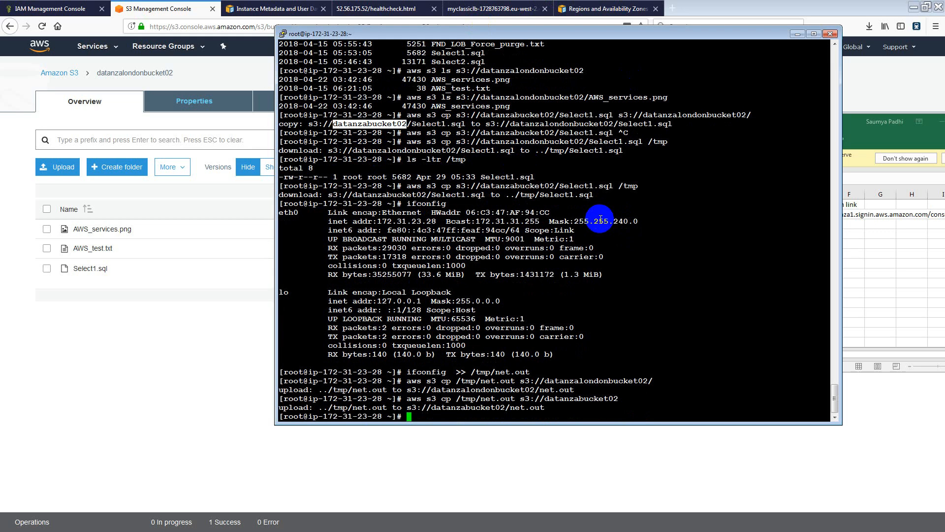
# - Switch to the browser to view the datanzalondonbucket02 object list, and return to the terminal
pyautogui.click(236, 390)
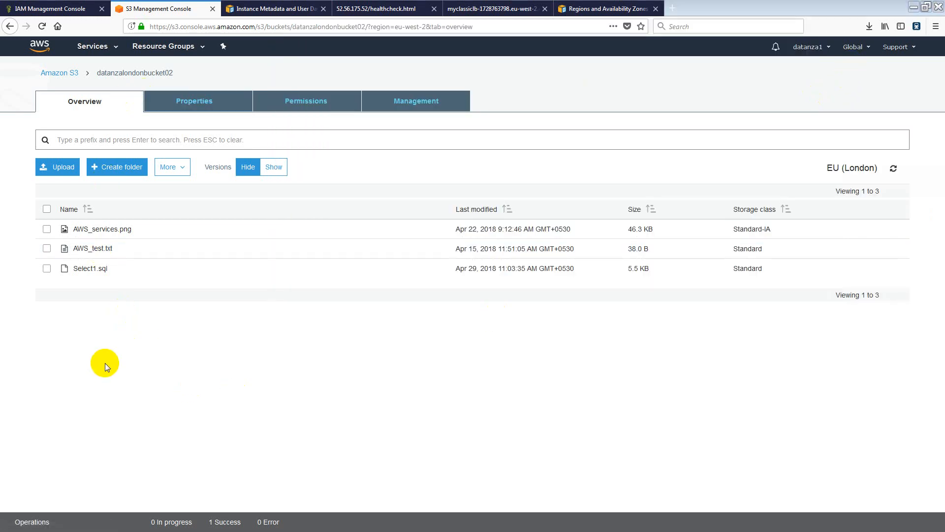
pyautogui.hotkey('alt', 'Tab')
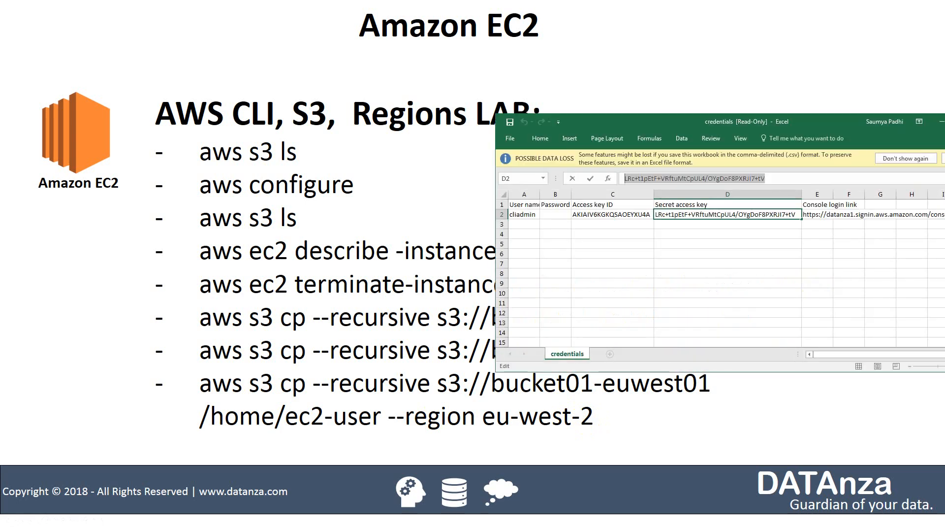
pyautogui.hotkey('alt', 'Tab')
pyautogui.click(721, 334)
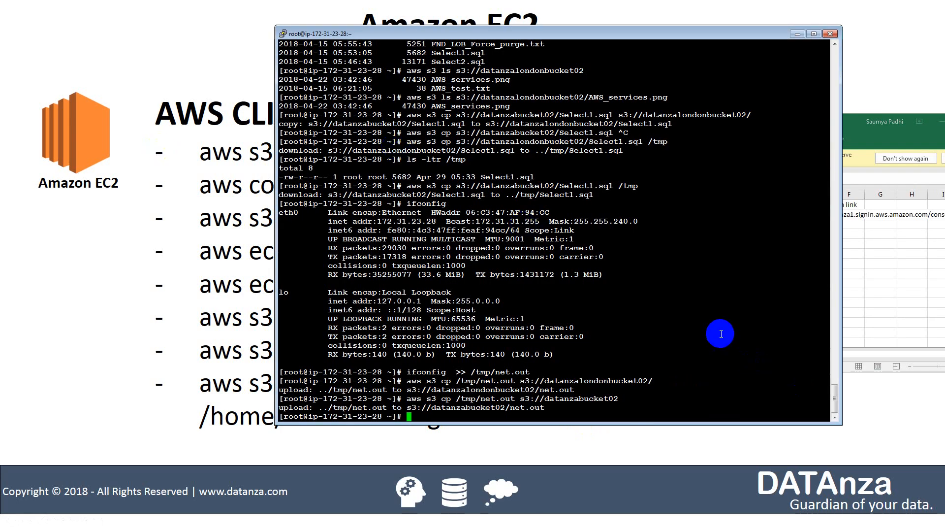
# - Open the S3 command reference with aws s3 help and quit it
pyautogui.write('aws s3 help')
pyautogui.press('Return')
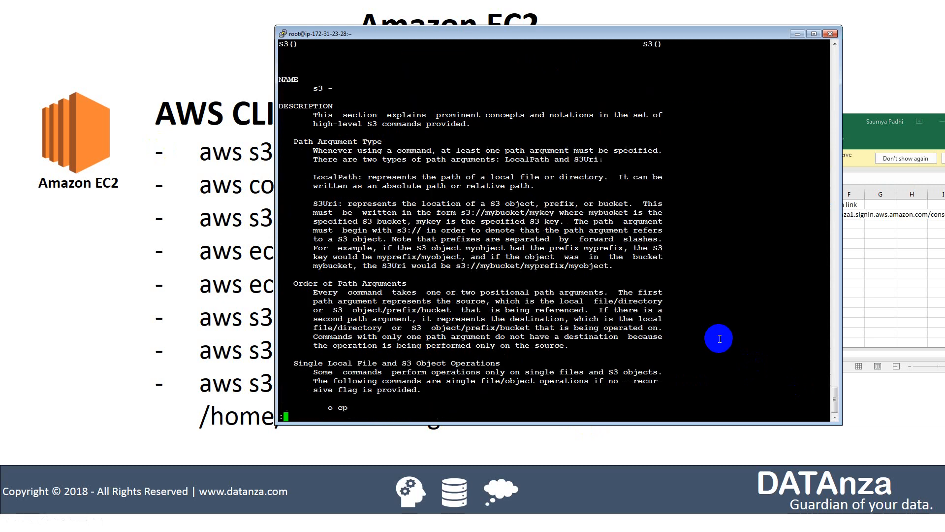
pyautogui.press('Down')
pyautogui.write('q')
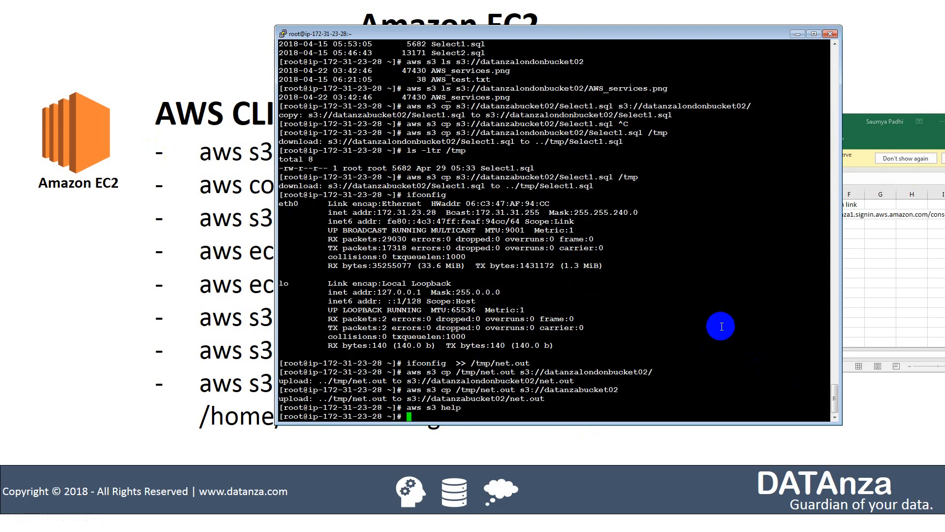
# - Open the EC2 command reference with aws ec2 help, page through its available commands to the end and quit it
pyautogui.write('aws ec2 help')
pyautogui.press('Return')
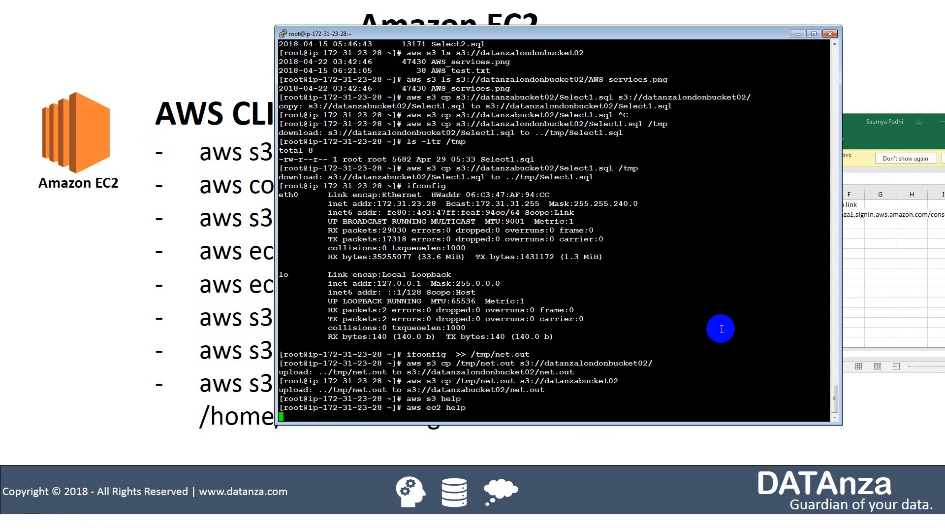
pyautogui.press('Return')
pyautogui.press('space')
pyautogui.press('space')
pyautogui.press('space')
pyautogui.press('space')
pyautogui.press('space')
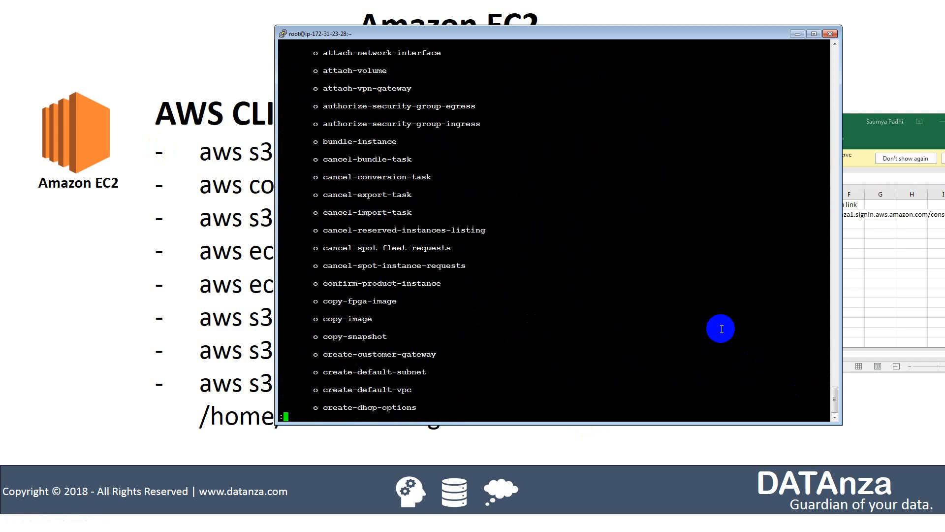
pyautogui.press('space')
pyautogui.press('space')
pyautogui.press('space')
pyautogui.press('space')
pyautogui.press('space')
pyautogui.press('space')
pyautogui.press('space')
pyautogui.press('space')
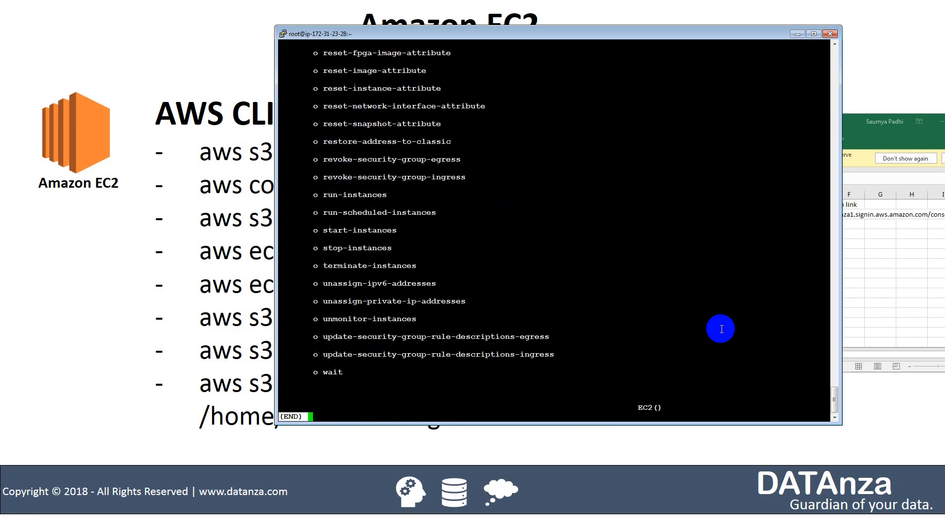
pyautogui.press('q')
pyautogui.press('Return')
pyautogui.press('Return')
pyautogui.press('Return')
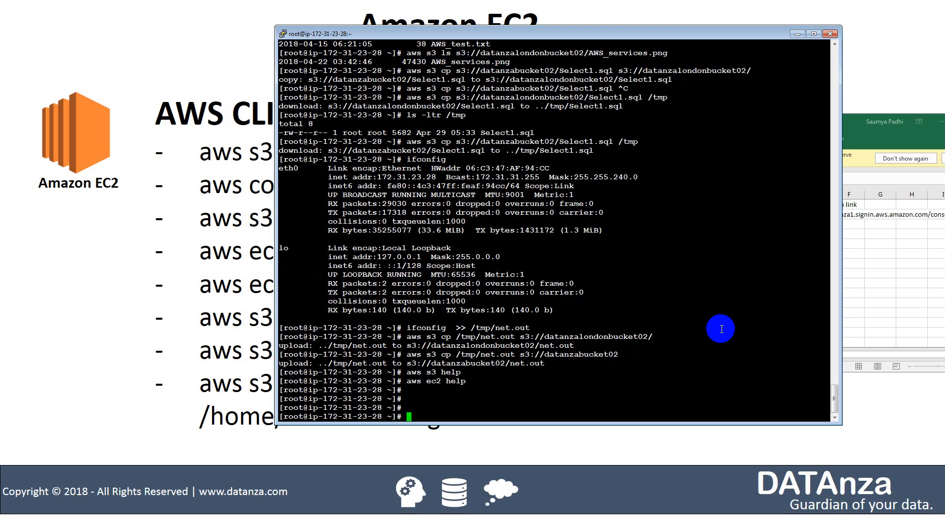
# - Clear the terminal screen and print the current working directory with pwd
pyautogui.hotkey('ctrl', 'l')
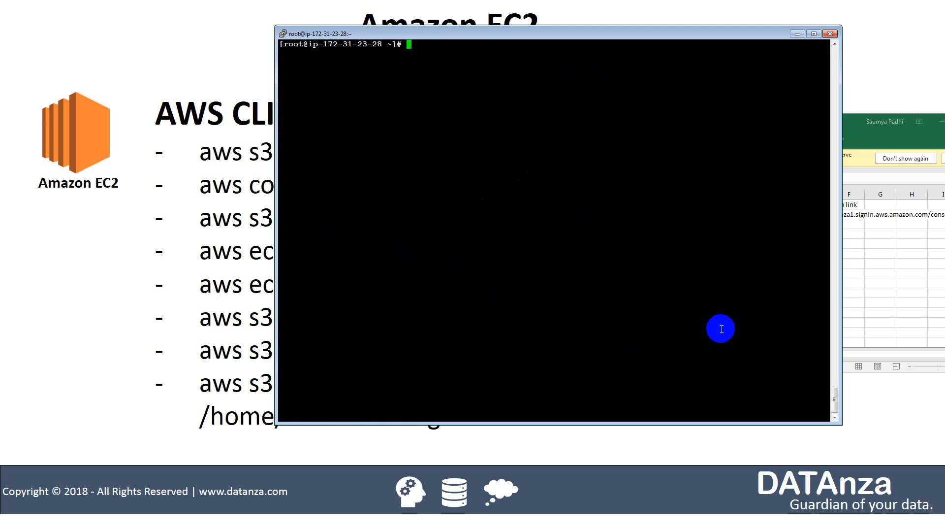
pyautogui.press('Return')
pyautogui.press('Return')
pyautogui.press('Return')
pyautogui.press('Return')
pyautogui.press('Return')
pyautogui.press('Return')
pyautogui.press('Return')
pyautogui.press('Return')
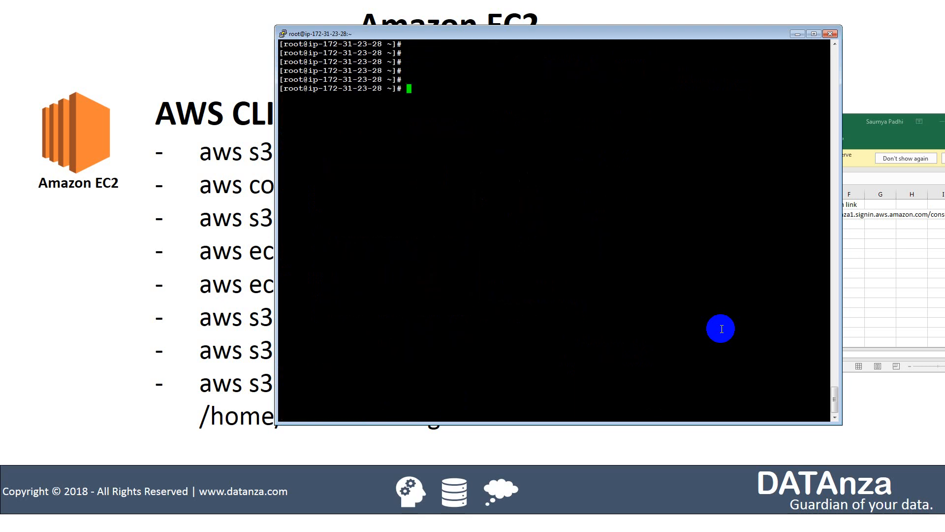
pyautogui.write('pwd')
pyautogui.press('Return')
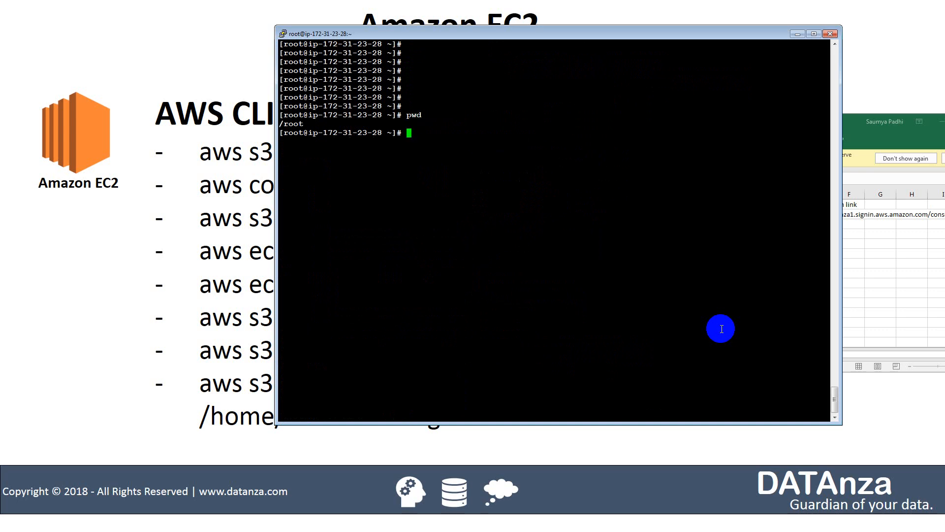
# - Return to the home directory with cd ~ and change into its .aws/ folder
pyautogui.write('cd')
pyautogui.press('Return')
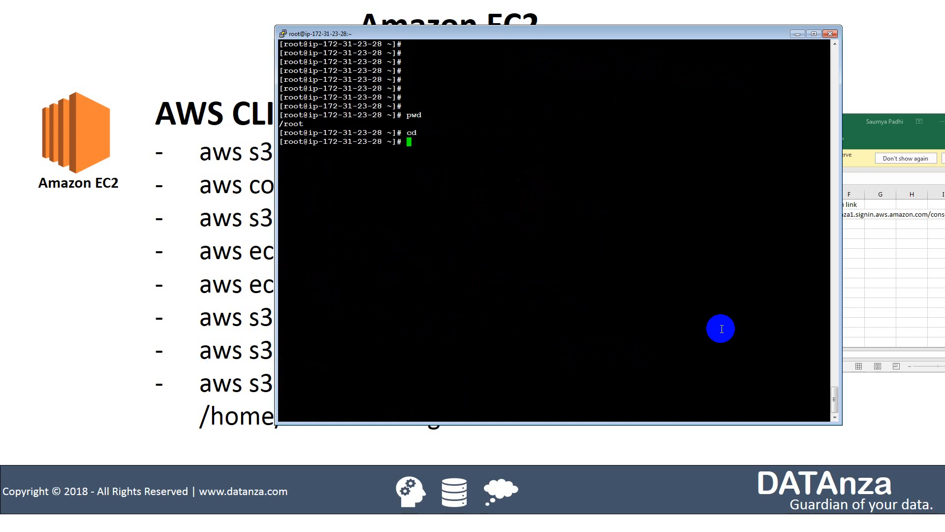
pyautogui.write('cd~')
pyautogui.press('Return')
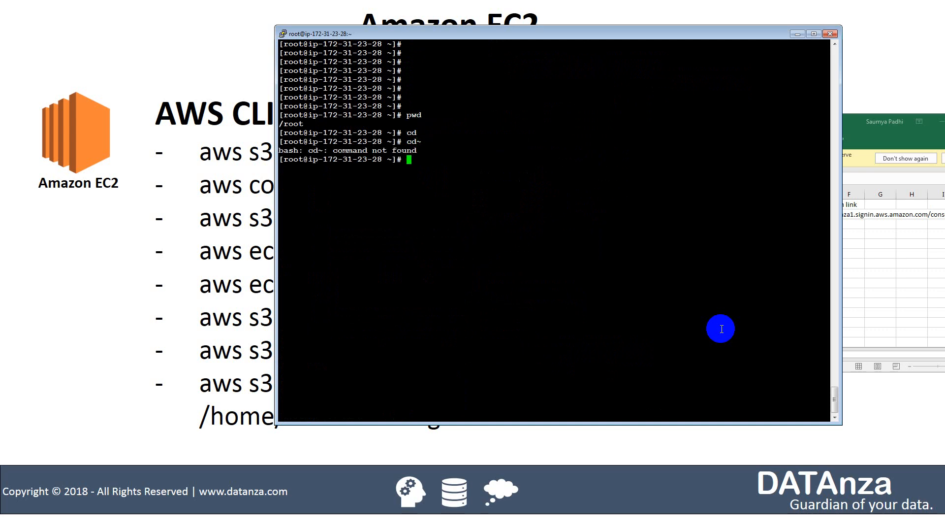
pyautogui.write('cd ~')
pyautogui.press('Return')
pyautogui.write('cd .aws/')
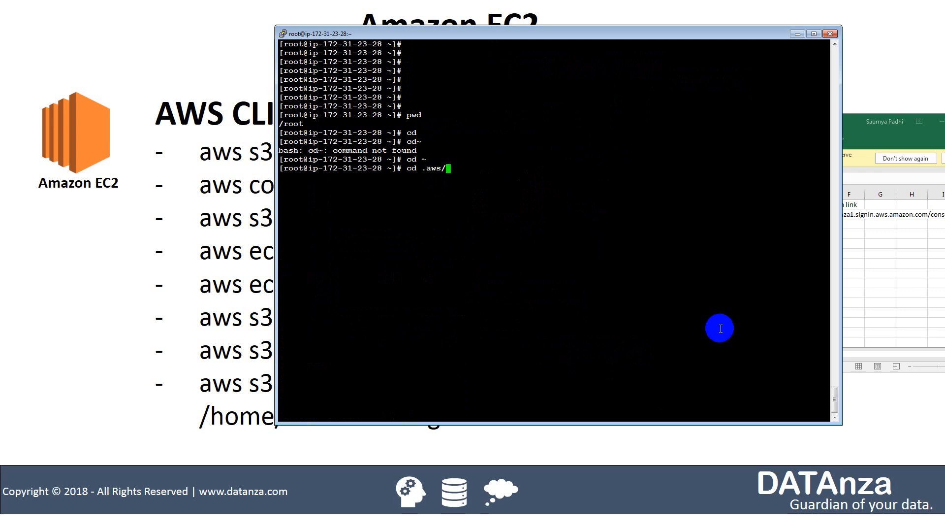
pyautogui.press('Return')
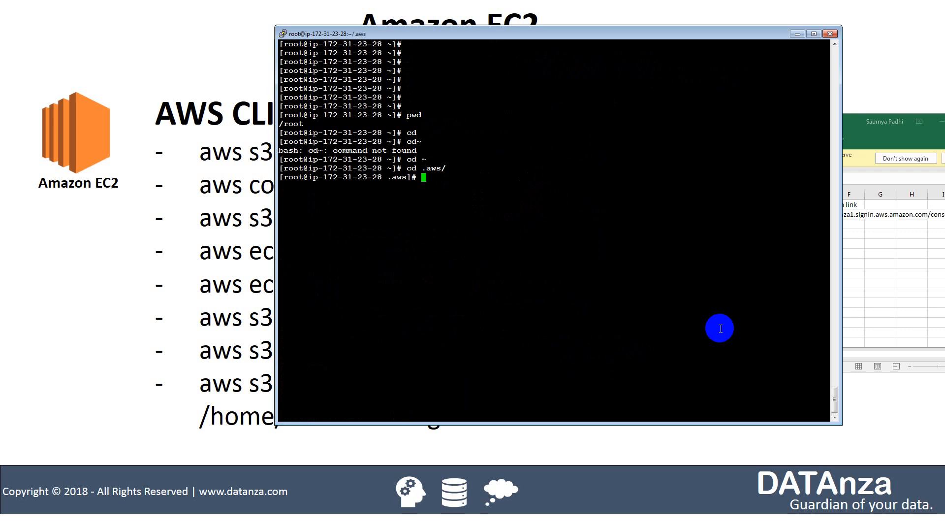
# - List the .aws folder with ls -ltr and display the contents of the credentials file with cat
pyautogui.write('ls -ltr')
pyautogui.press('Return')
pyautogui.write('catr')
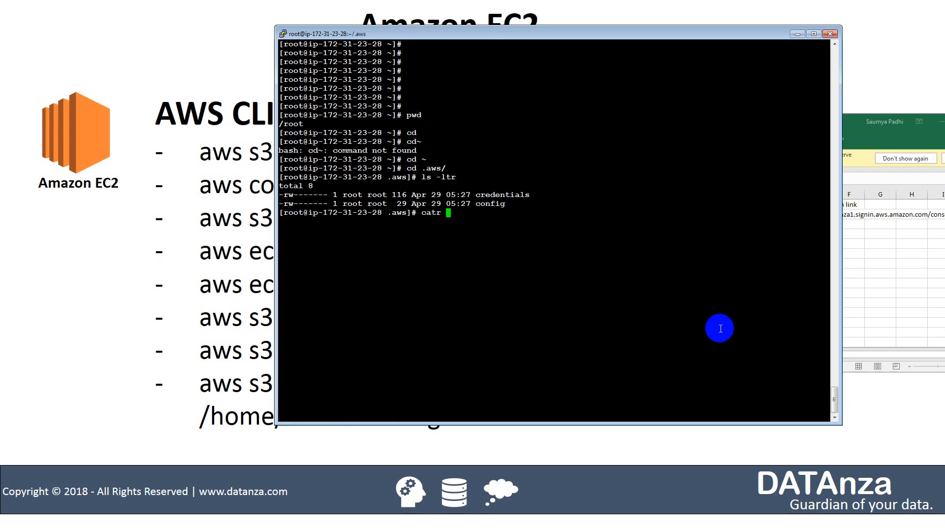
pyautogui.press('BackSpace')
pyautogui.press('BackSpace')
pyautogui.write('crdenta')
pyautogui.press('BackSpace')
pyautogui.press('BackSpace')
pyautogui.press('BackSpace')
pyautogui.press('BackSpace')
pyautogui.press('BackSpace')
pyautogui.write('edentials c')
pyautogui.press('BackSpace')
pyautogui.press('Return')
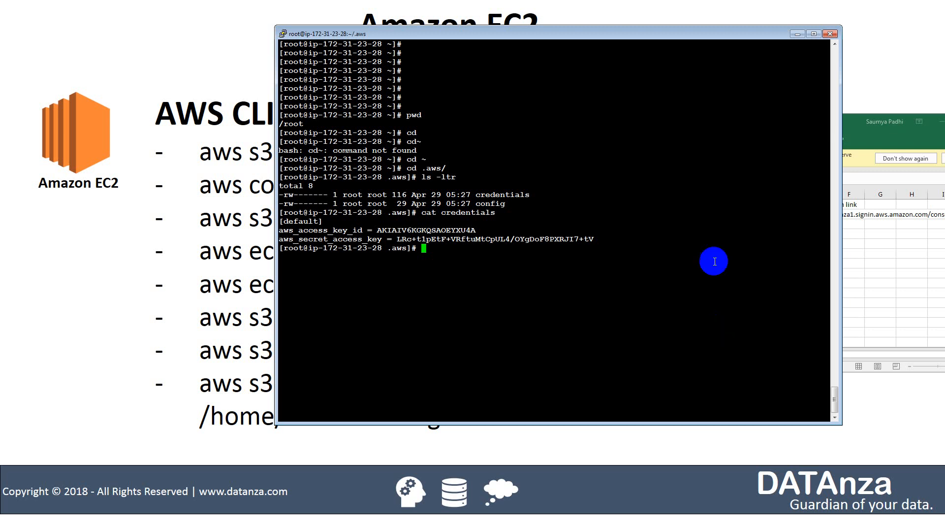
# - Switch to the browser and open the Roles list in the IAM console
pyautogui.hotkey('alt', 'Tab')
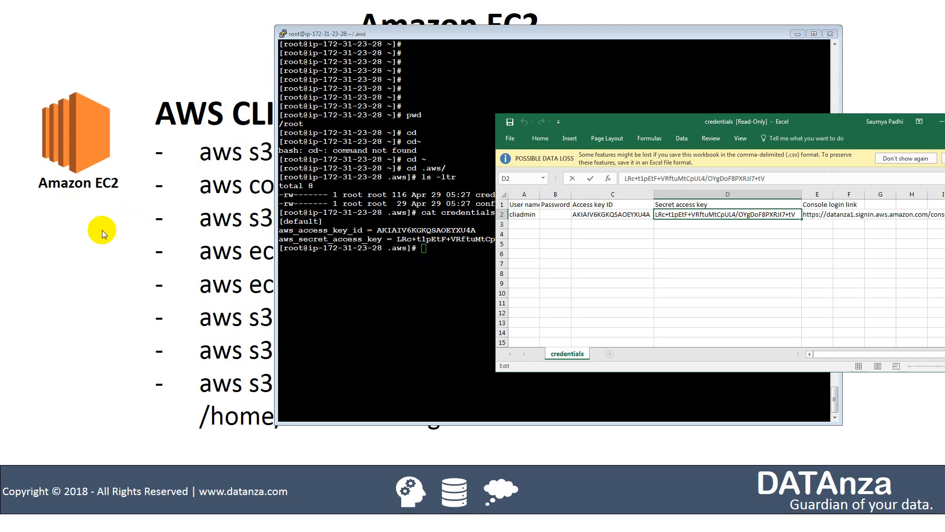
pyautogui.hotkey('alt', 'Tab')
pyautogui.hotkey('alt', 'Tab')
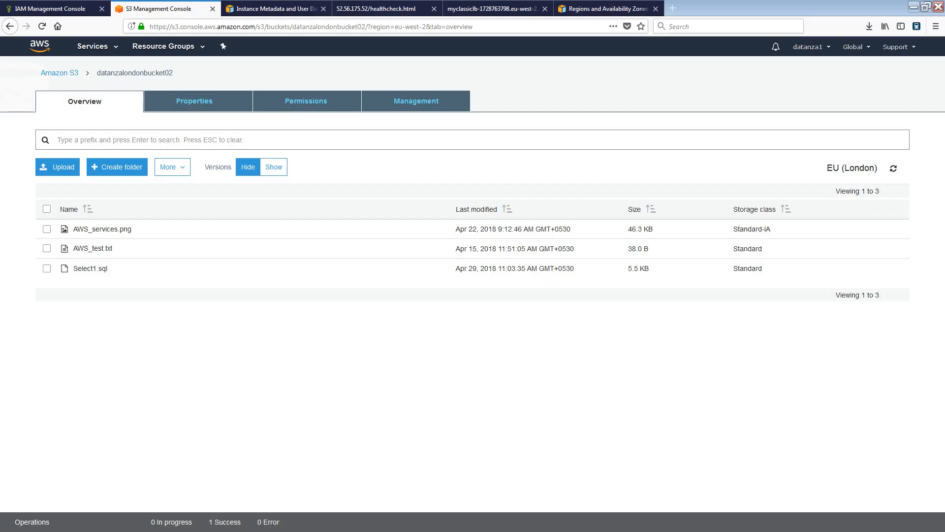
pyautogui.click(72, 10)
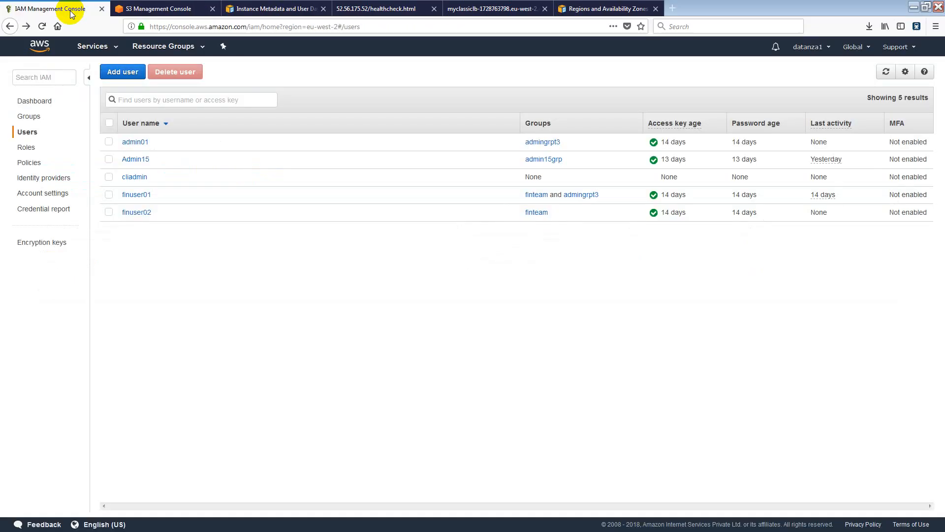
pyautogui.click(30, 149)
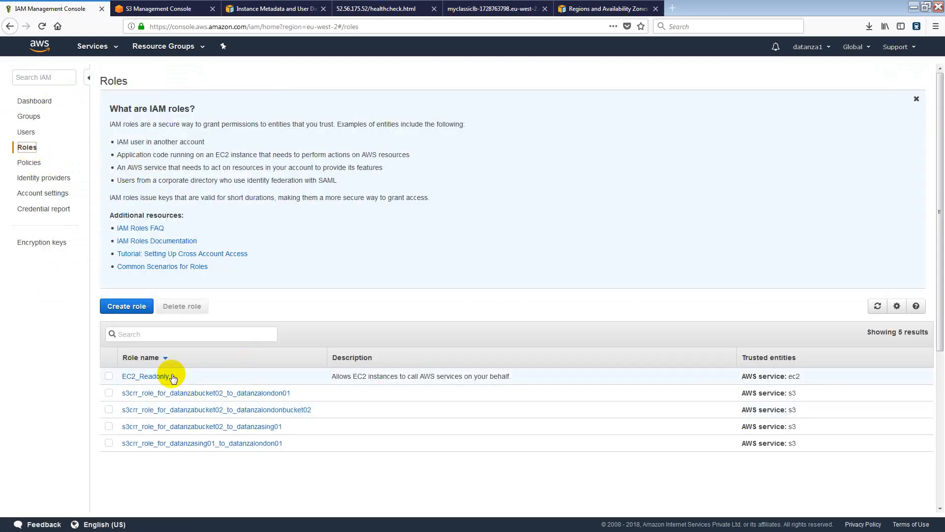
# - Start a new role for the EC2 service, attach the AdministratorAccess policy and proceed to the review
pyautogui.click(138, 307)
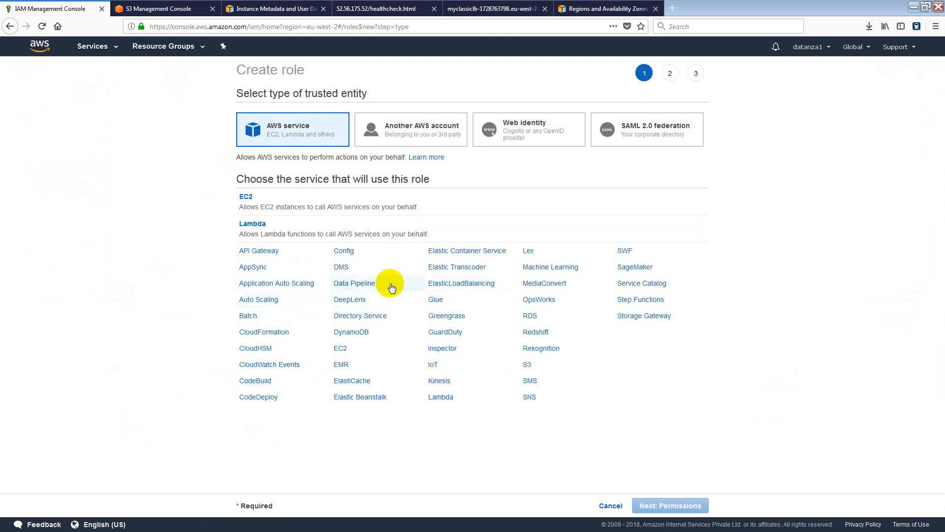
pyautogui.click(263, 202)
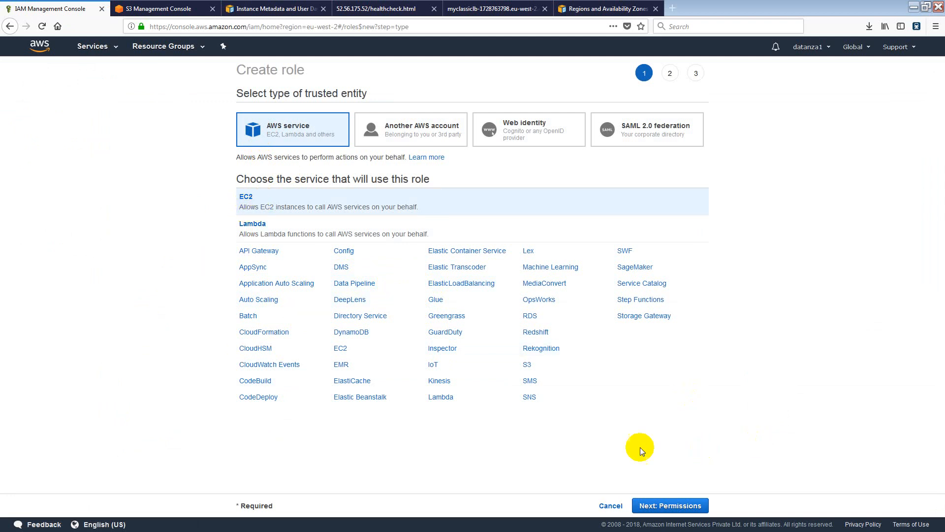
pyautogui.click(671, 508)
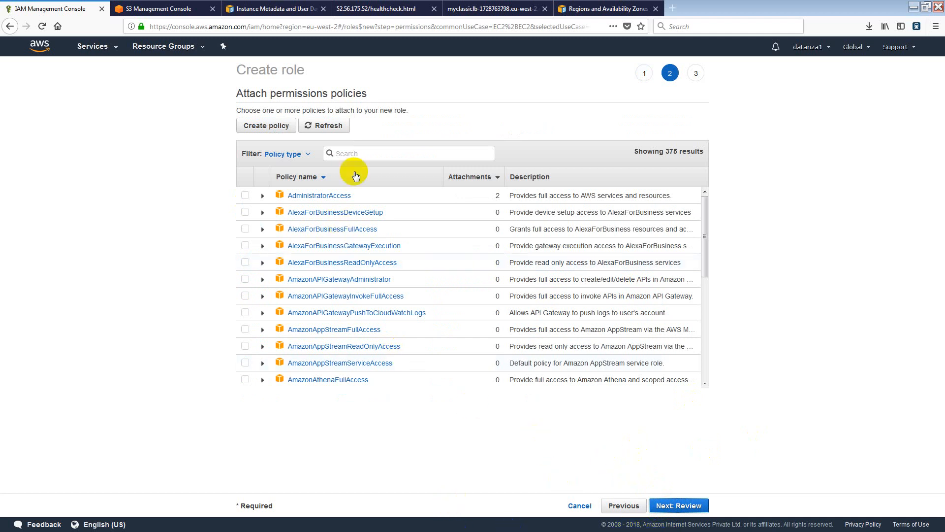
pyautogui.click(243, 196)
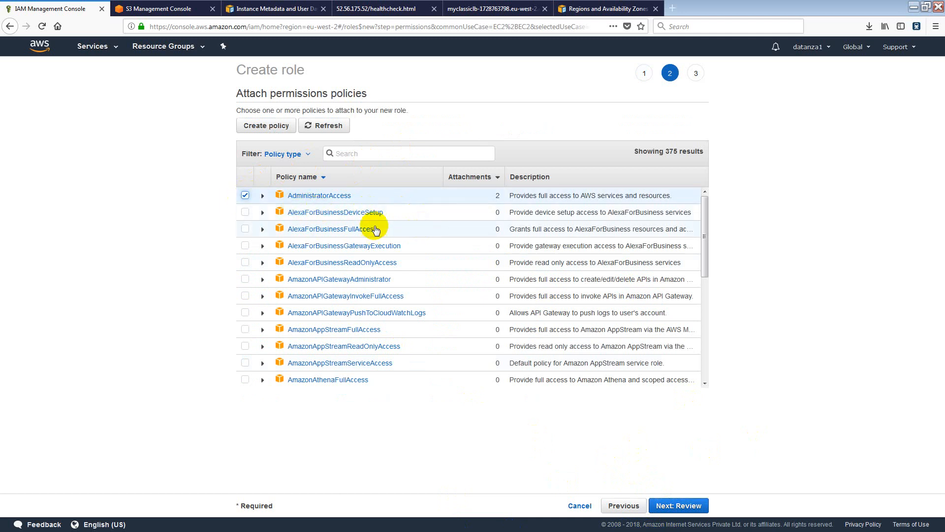
pyautogui.click(680, 506)
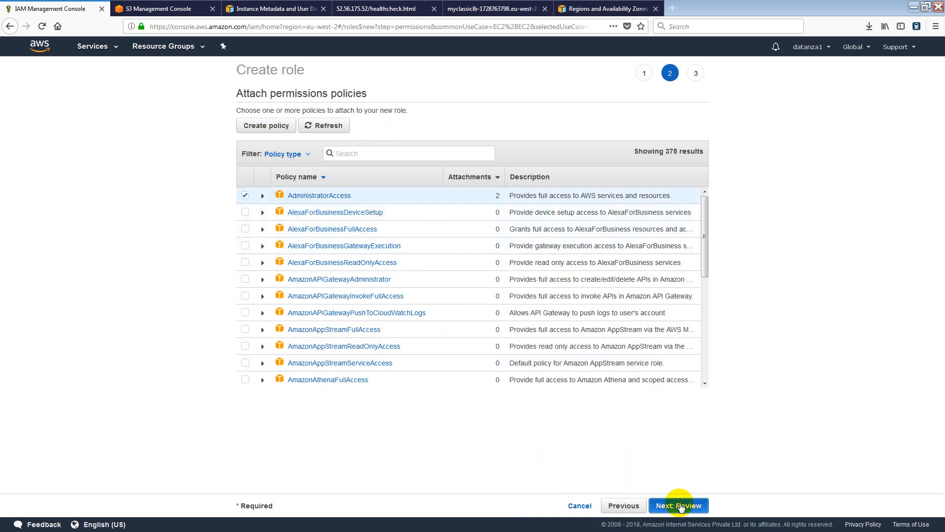
# - Name the role EC2_admin_accccess and create it
pyautogui.click(476, 135)
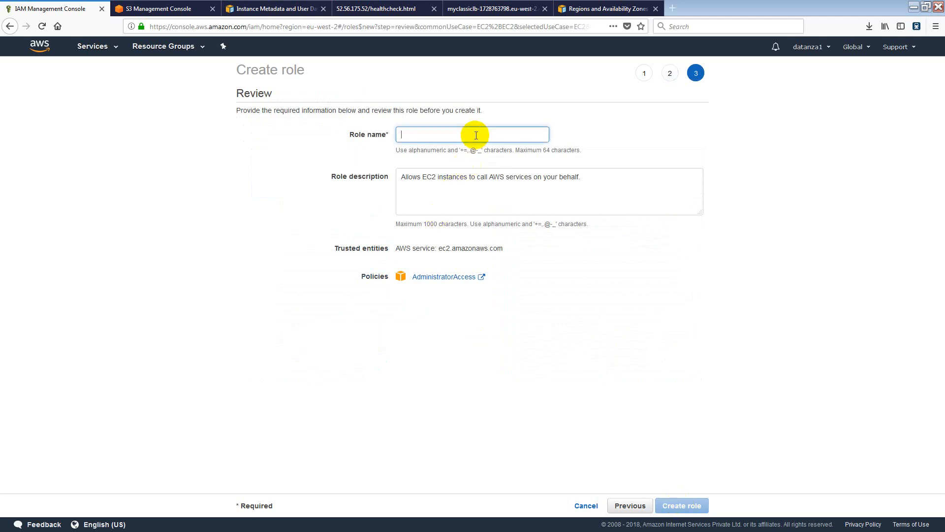
pyautogui.write('S3')
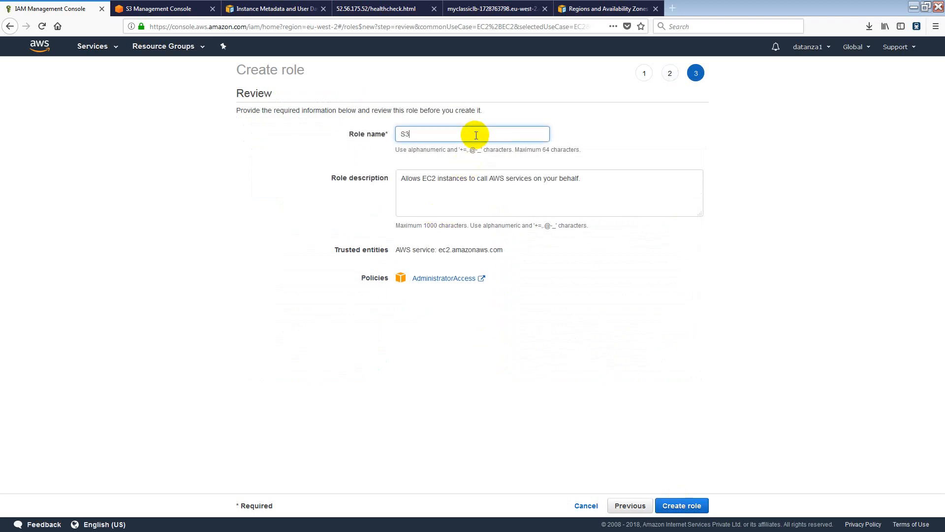
pyautogui.press('BackSpace')
pyautogui.press('BackSpace')
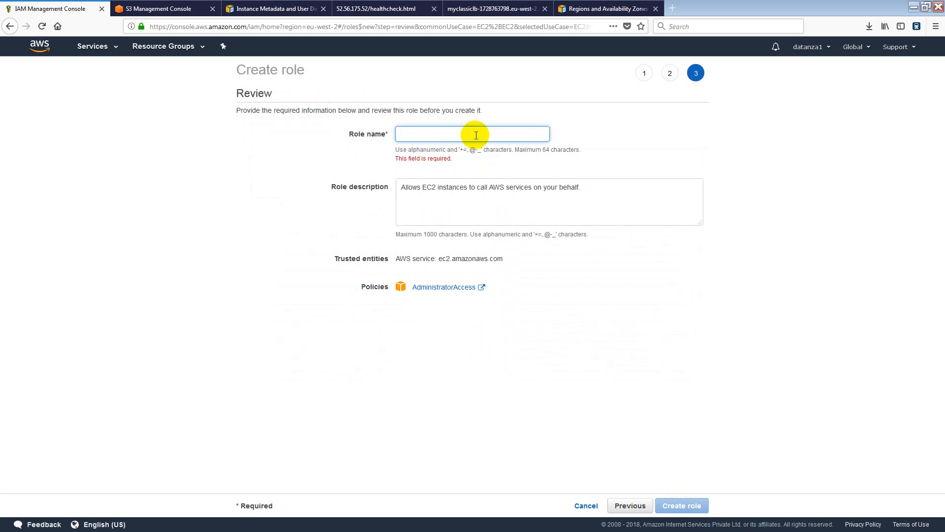
pyautogui.write('EC2_adm')
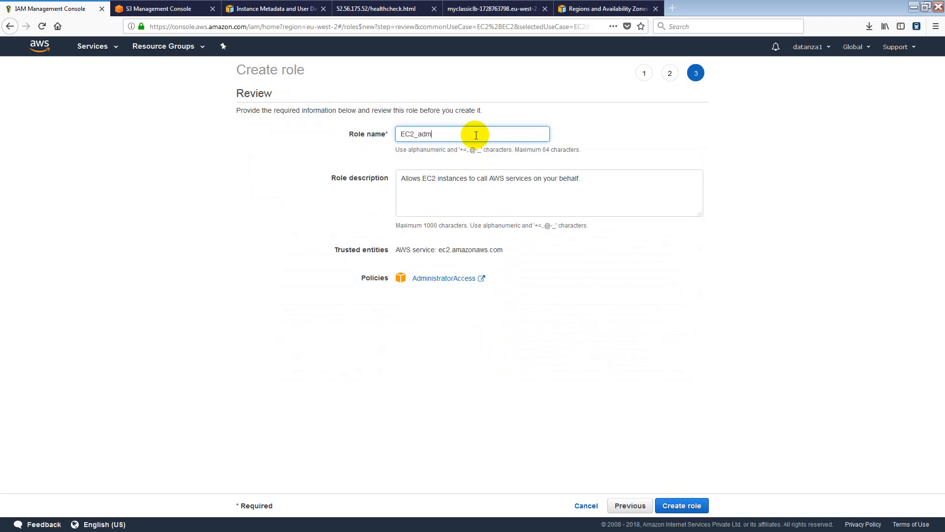
pyautogui.write('in_accccess')
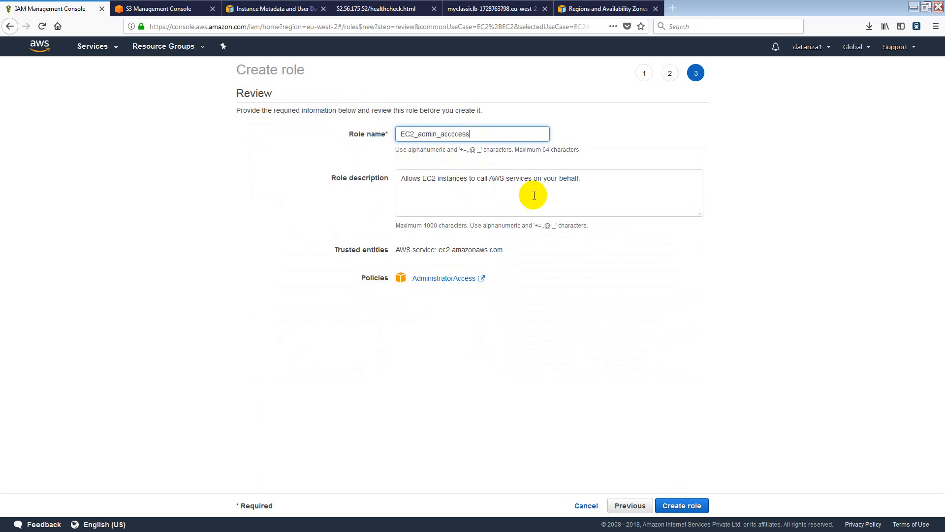
pyautogui.click(695, 511)
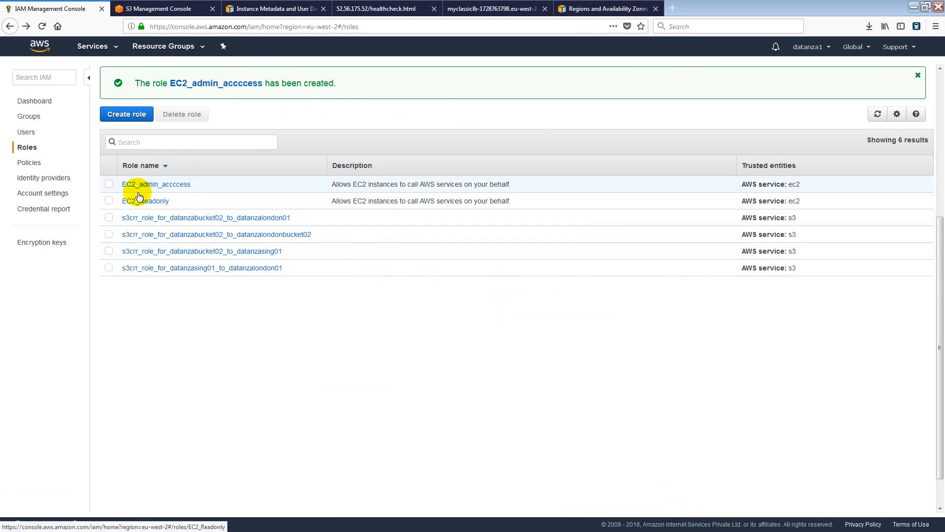
# - Open the EC2 service console and show its list of instances
pyautogui.click(136, 9)
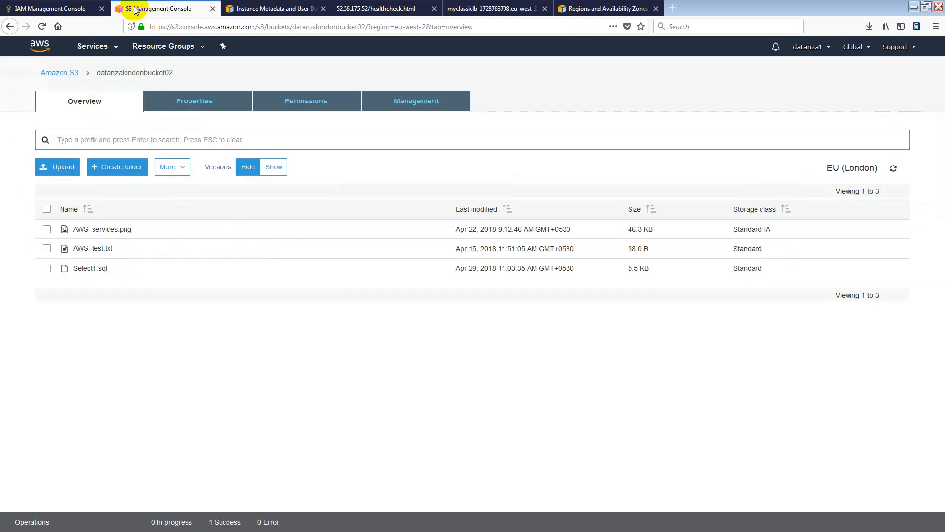
pyautogui.click(65, 10)
pyautogui.click(116, 48)
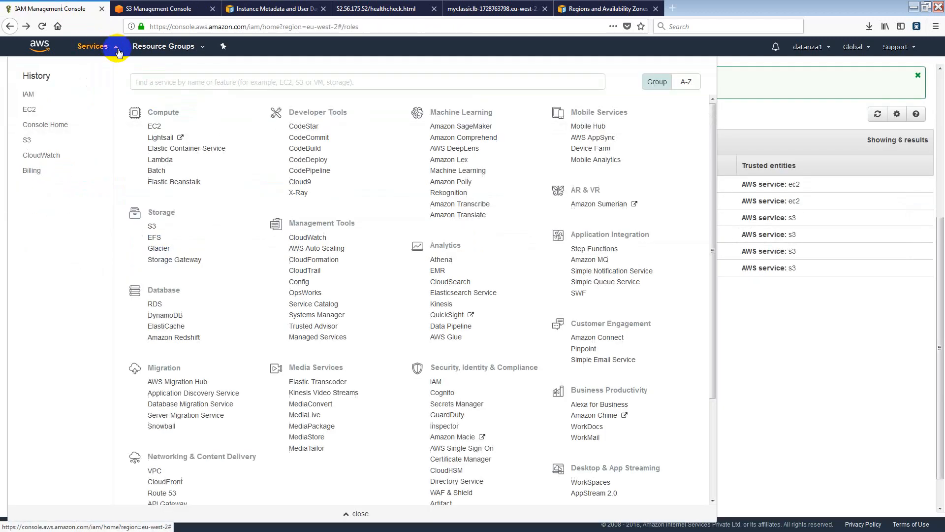
pyautogui.click(152, 126)
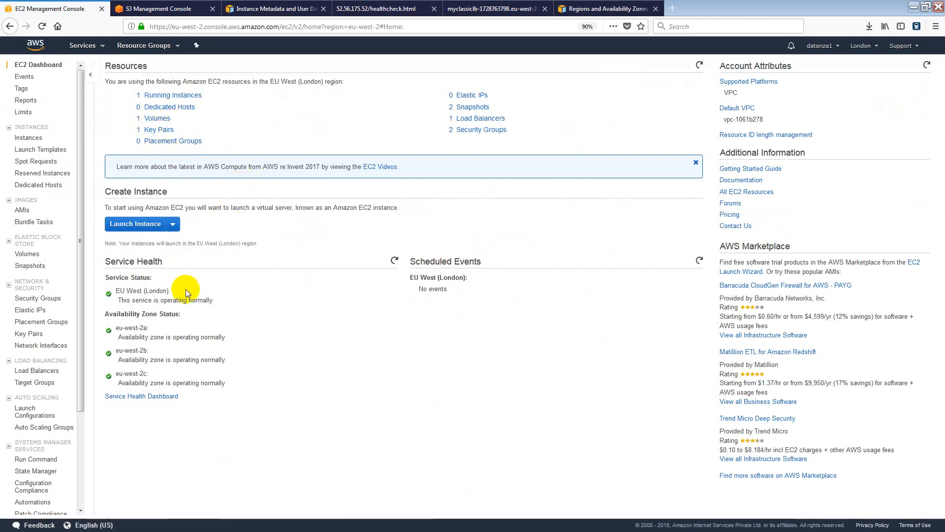
pyautogui.click(29, 138)
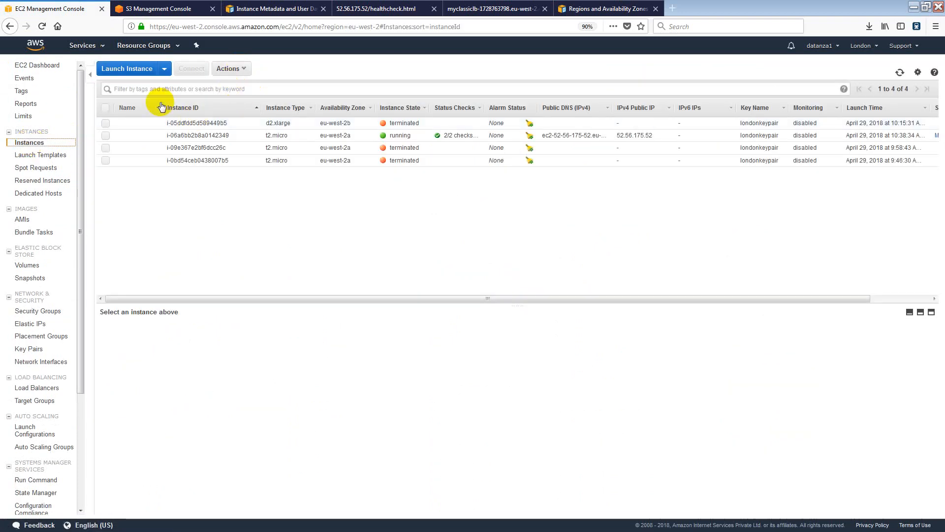
# - Attach the EC2_admin_accccess IAM role to the running t2.micro instance and return to the instance list
pyautogui.click(105, 135)
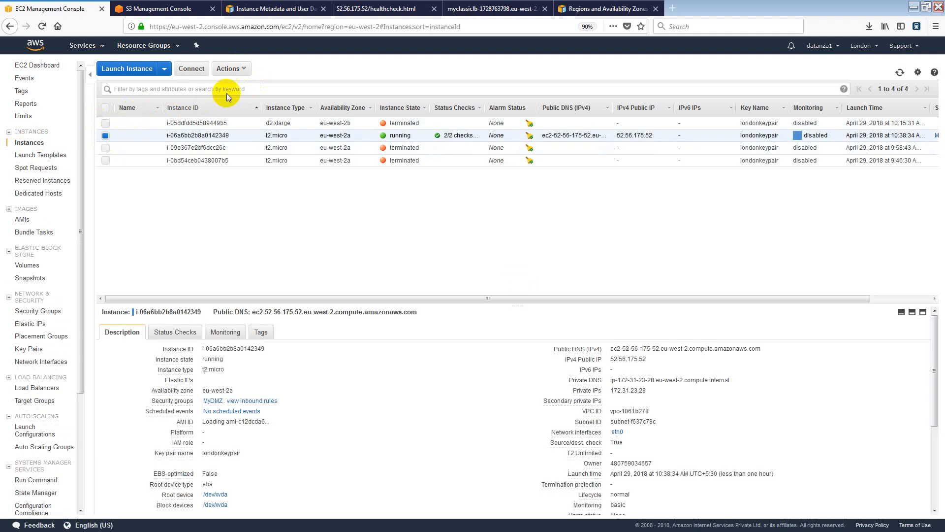
pyautogui.click(246, 69)
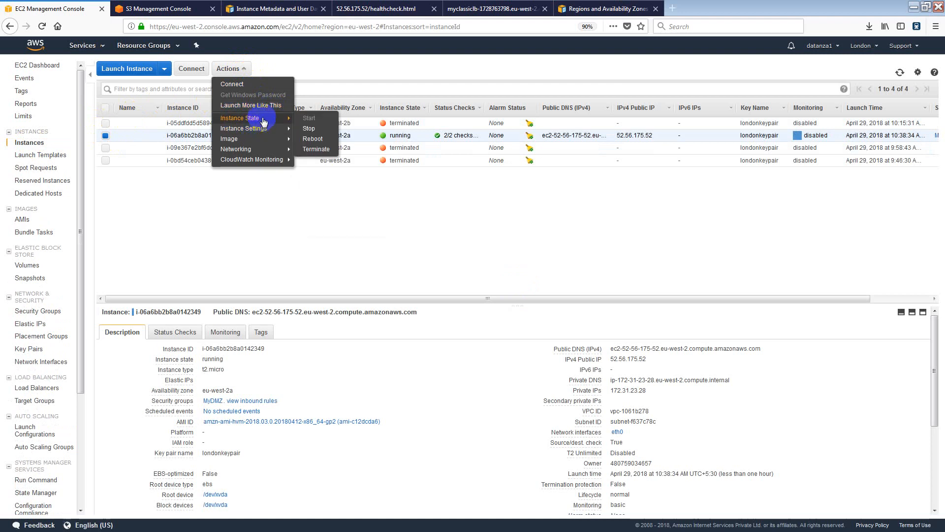
pyautogui.moveTo(271, 142)
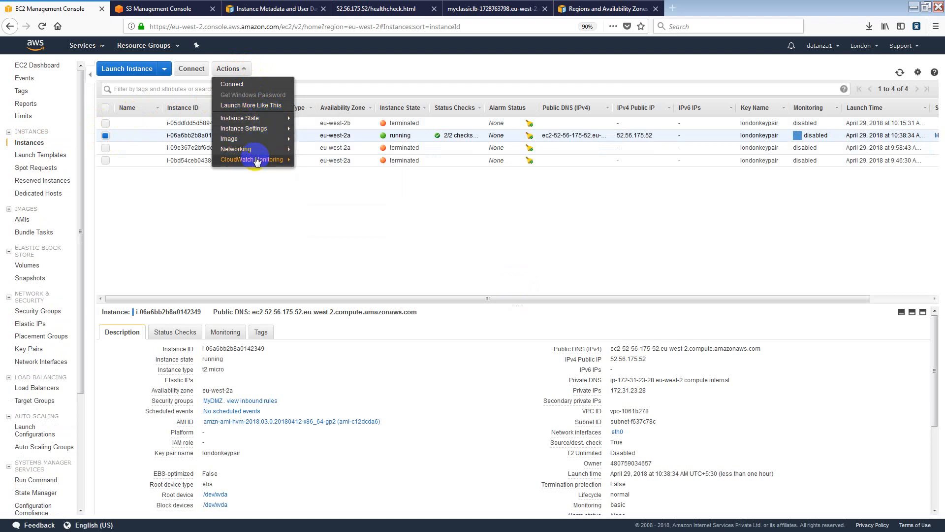
pyautogui.moveTo(264, 164)
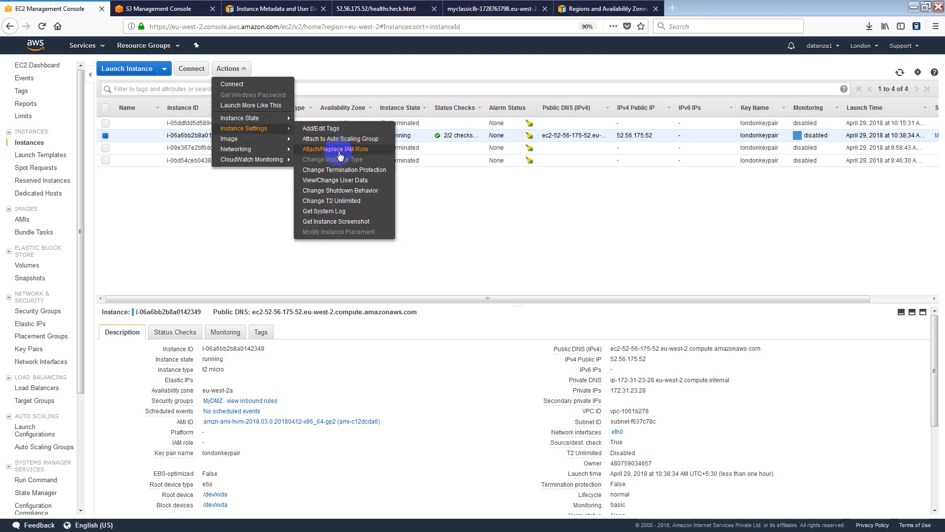
pyautogui.click(339, 155)
pyautogui.click(252, 160)
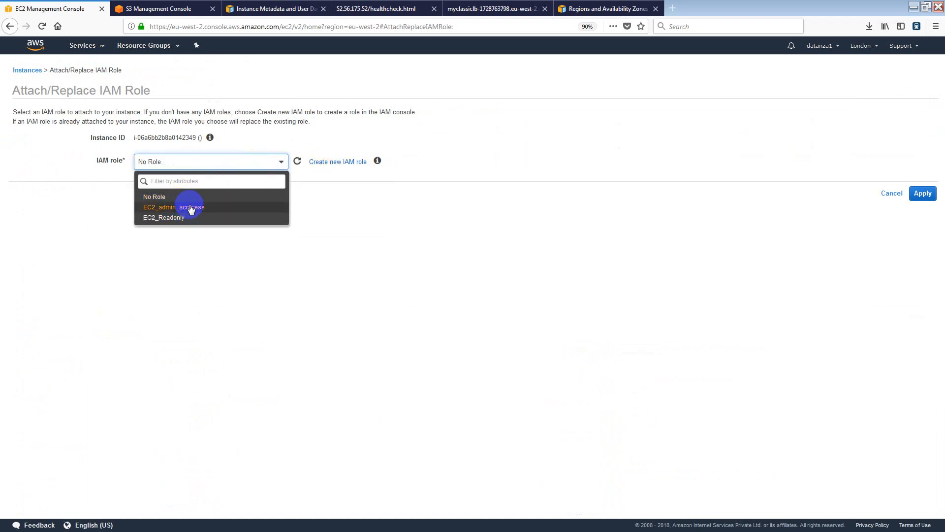
pyautogui.click(190, 206)
pyautogui.click(924, 194)
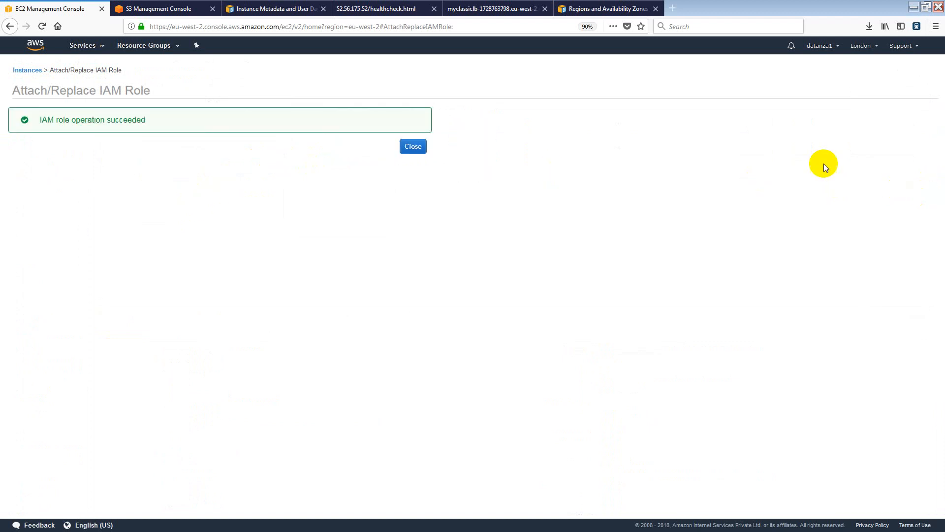
pyautogui.click(415, 147)
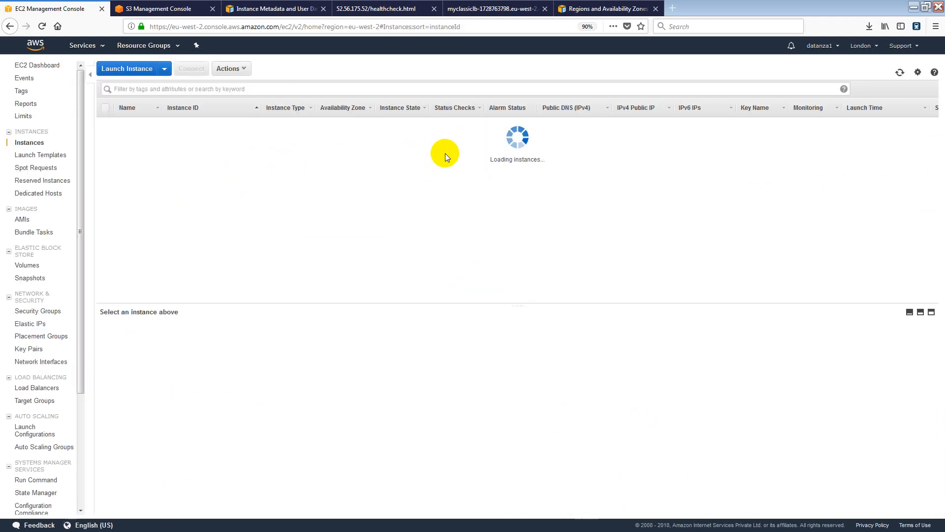
# - Switch to the PuTTY terminal and exit the root session to return to the ec2-user shell
pyautogui.click(914, 7)
pyautogui.click(616, 217)
pyautogui.click(659, 216)
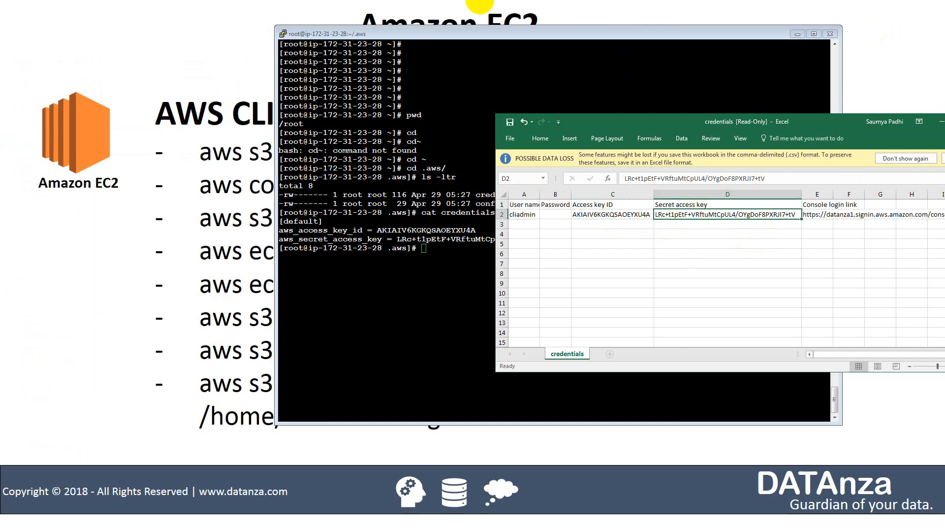
pyautogui.click(407, 180)
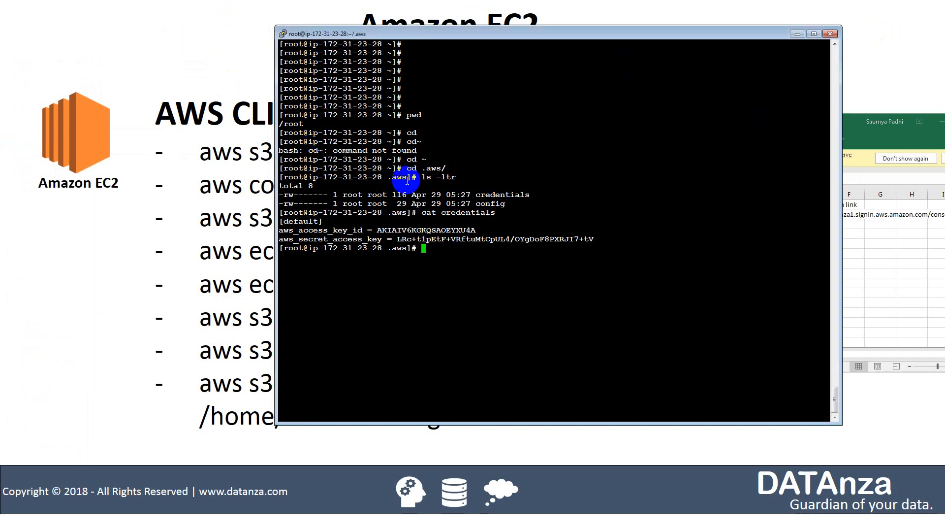
pyautogui.write('exit')
pyautogui.press('Return')
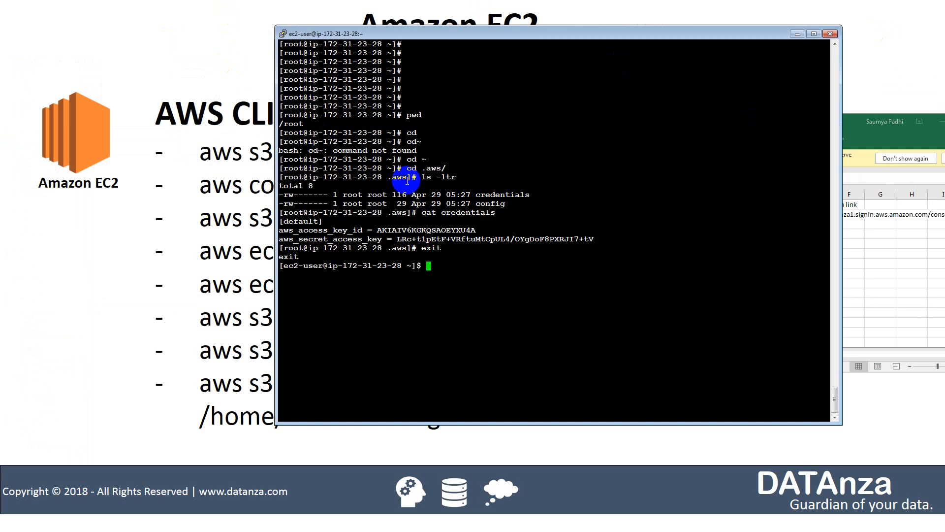
# - Run aws configure as ec2-user, leaving the access key ID and secret access key blank
pyautogui.write('aws configure')
pyautogui.press('Return')
pyautogui.press('Return')
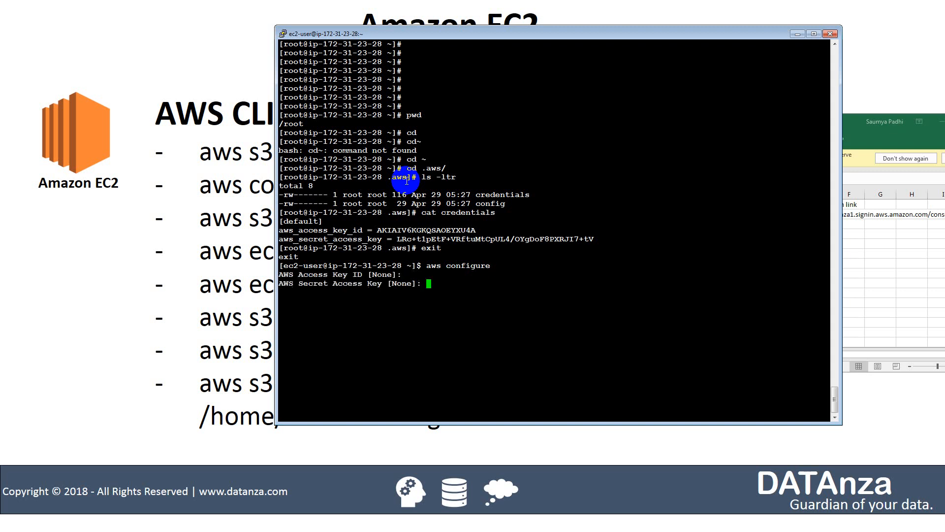
pyautogui.press('Return')
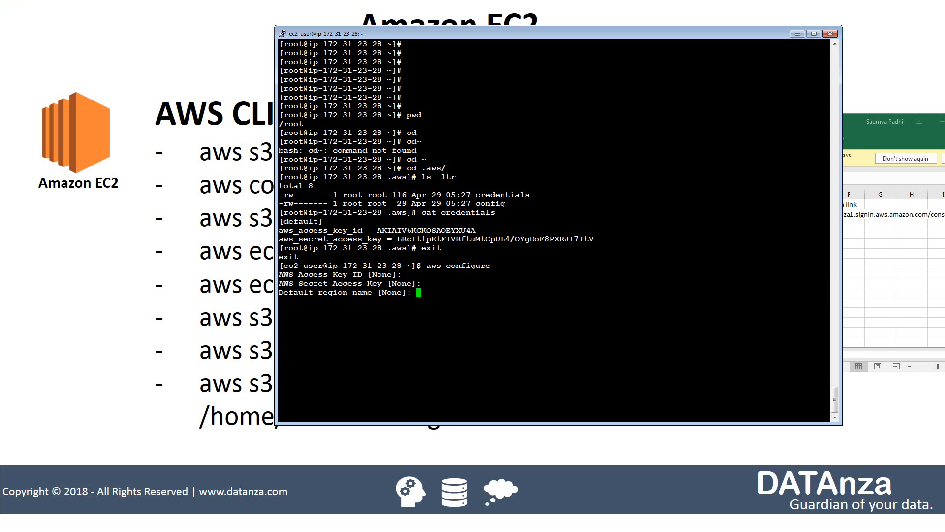
# - Switch to the browser and copy the EU (London) region code eu-west-2 from the Regions and Availability Zones documentation page
pyautogui.hotkey('alt', 'Tab')
pyautogui.click(583, 13)
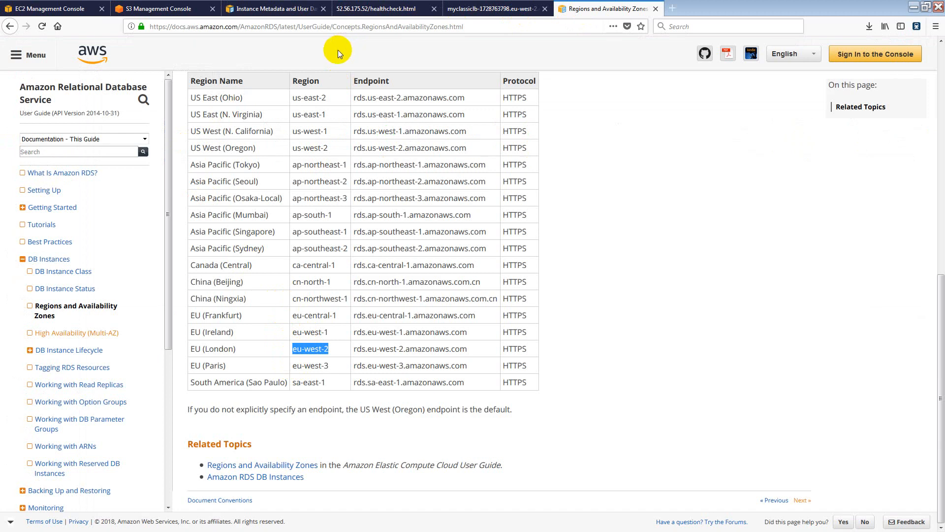
pyautogui.hotkey('alt', 'Tab')
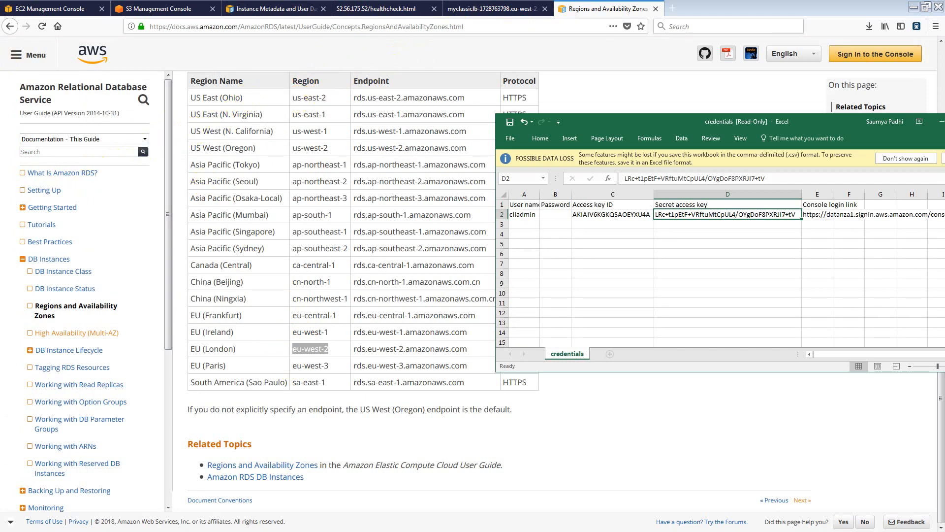
pyautogui.click(60, 10)
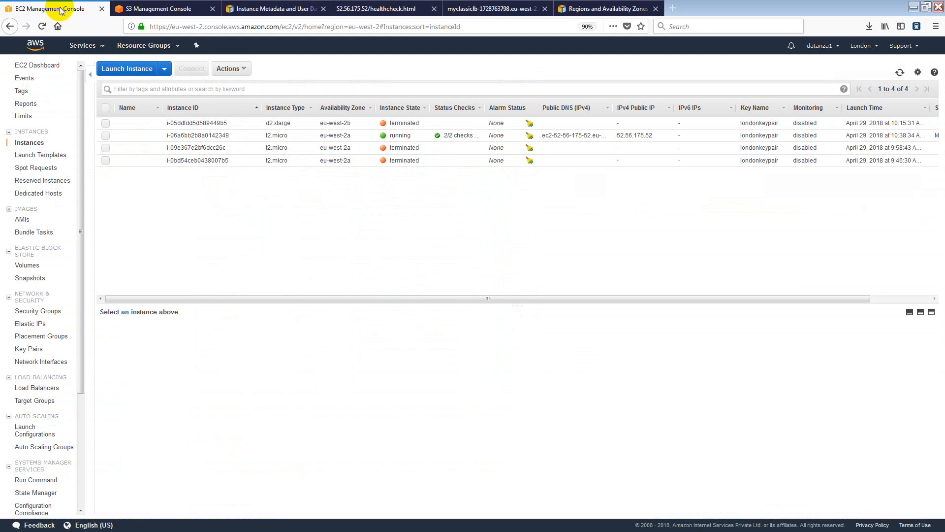
pyautogui.click(610, 10)
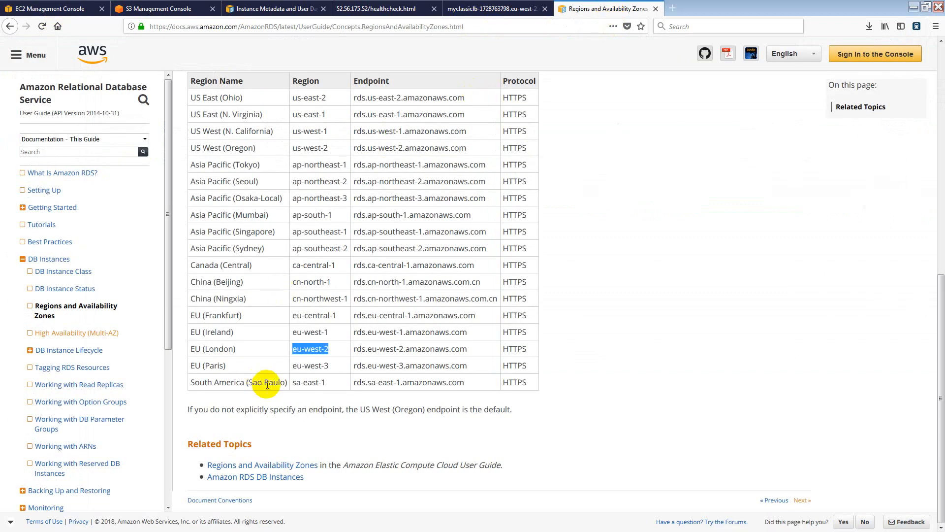
pyautogui.rightClick(306, 351)
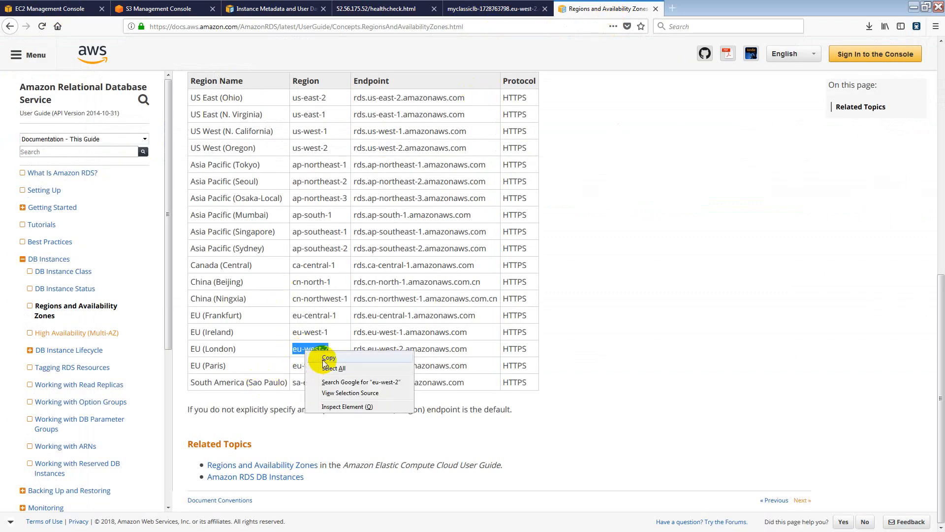
pyautogui.click(324, 358)
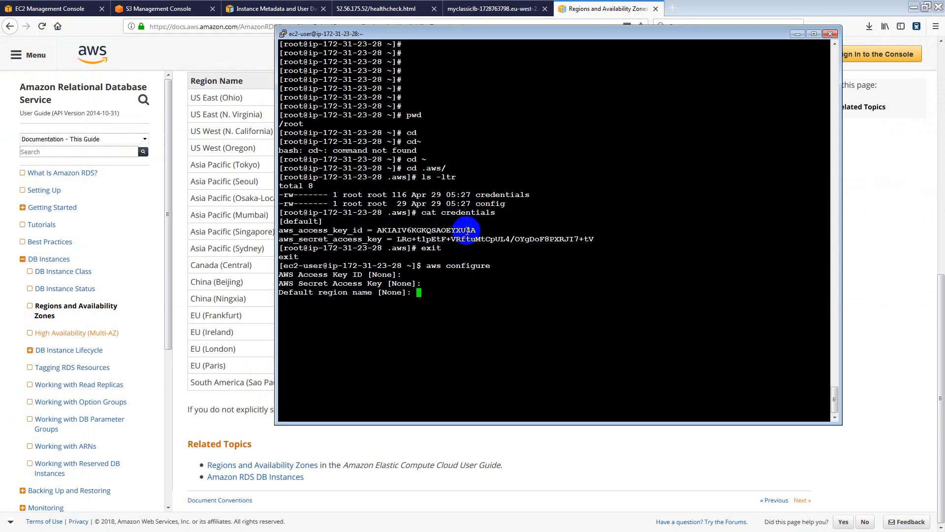
# - Back in the PuTTY terminal, set the default region name to eu-west-2 and leave the default output format blank
pyautogui.rightClick(463, 301)
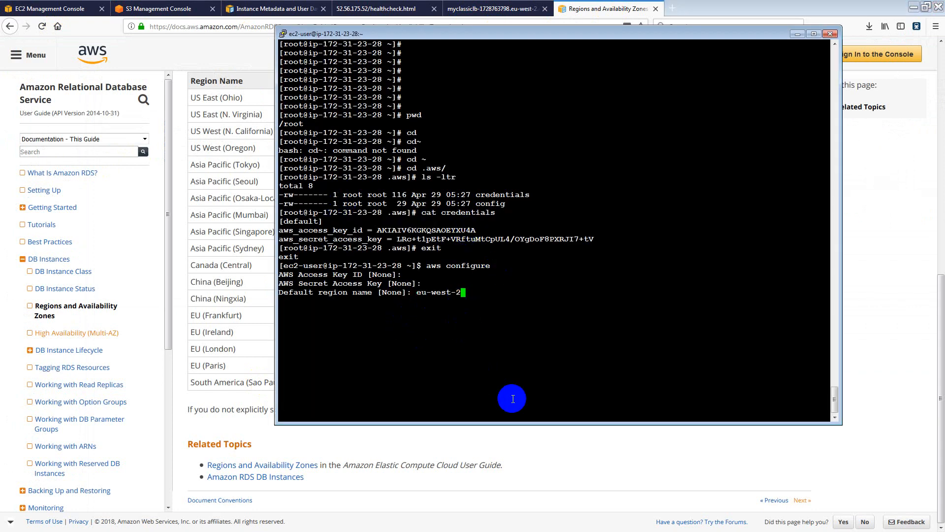
pyautogui.press('Return')
pyautogui.press('Return')
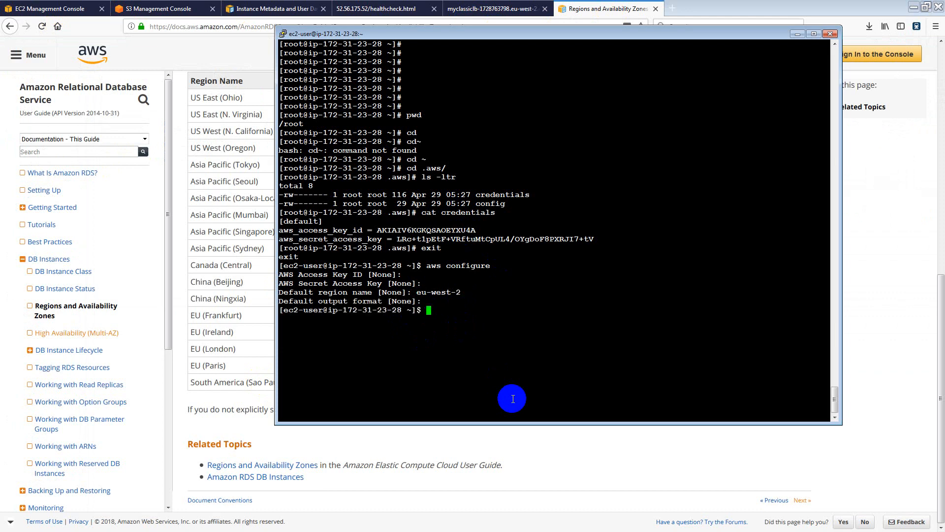
# - Go to the ec2-user home directory and try to change into .aws/config
pyautogui.press('Return')
pyautogui.write('cd')
pyautogui.press('Return')
pyautogui.write('cd ~')
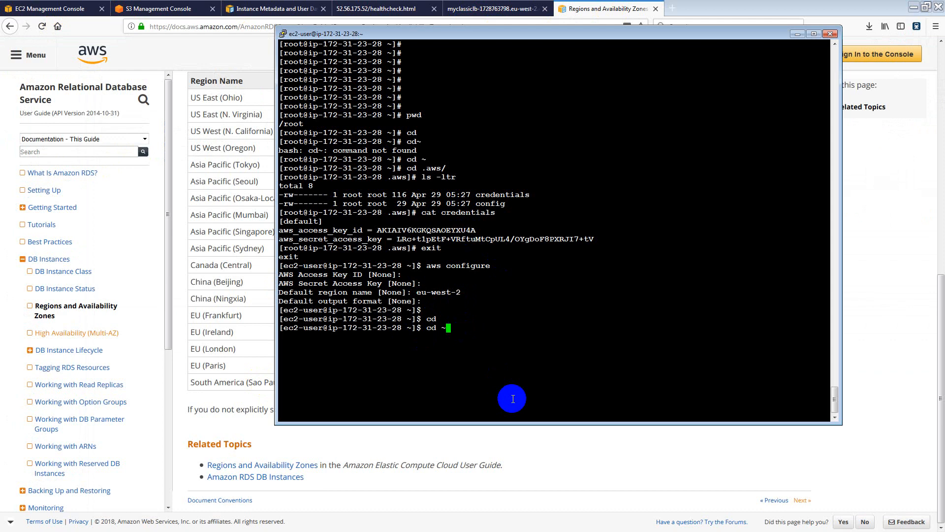
pyautogui.press('Return')
pyautogui.write('cd .aws/config')
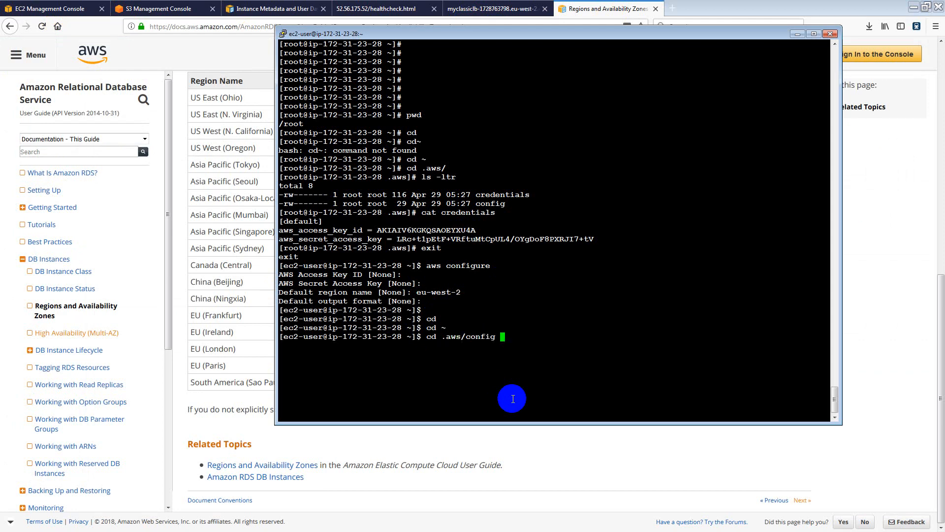
pyautogui.press('Return')
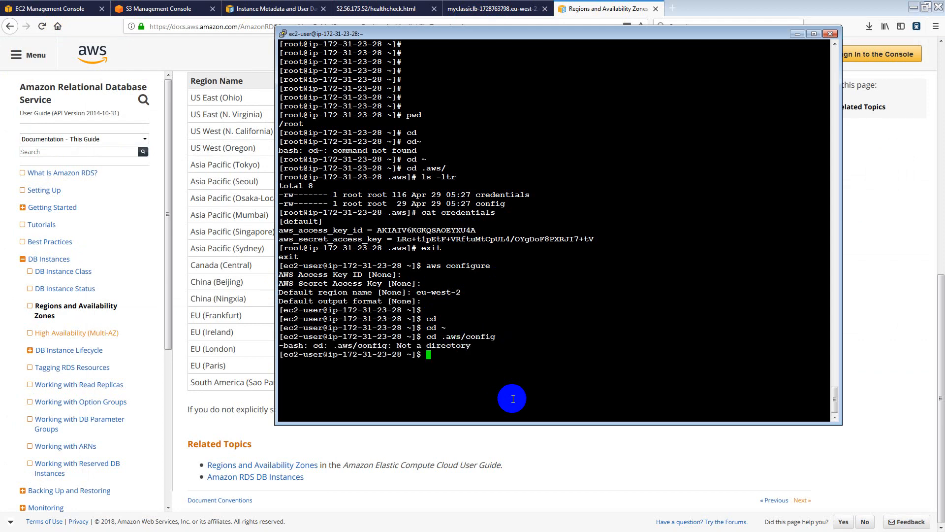
# - Change into the .aws directory and list its files with ls -ltr
pyautogui.press('Up')
pyautogui.press('BackSpace')
pyautogui.press('BackSpace')
pyautogui.press('BackSpace')
pyautogui.press('BackSpace')
pyautogui.press('BackSpace')
pyautogui.press('BackSpace')
pyautogui.press('BackSpace')
pyautogui.press('BackSpace')
pyautogui.press('Return')
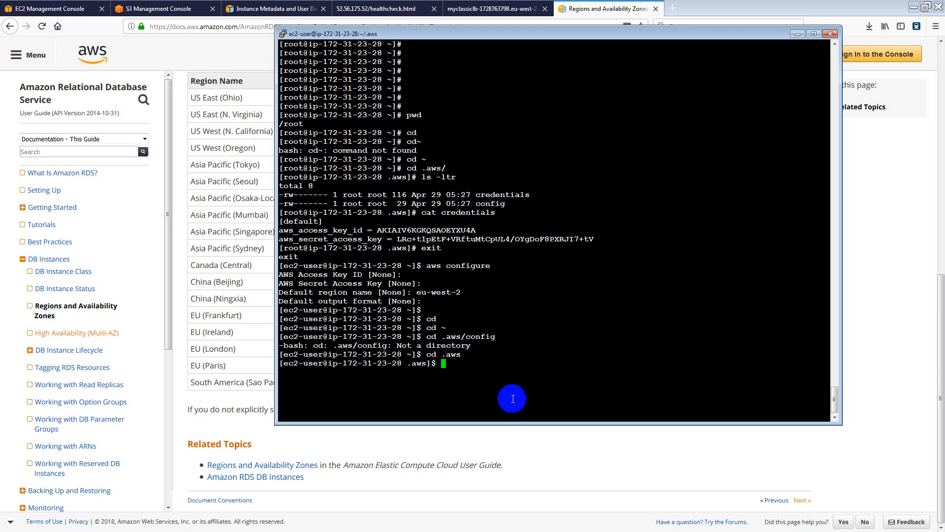
pyautogui.write('ls -ltr')
pyautogui.press('Return')
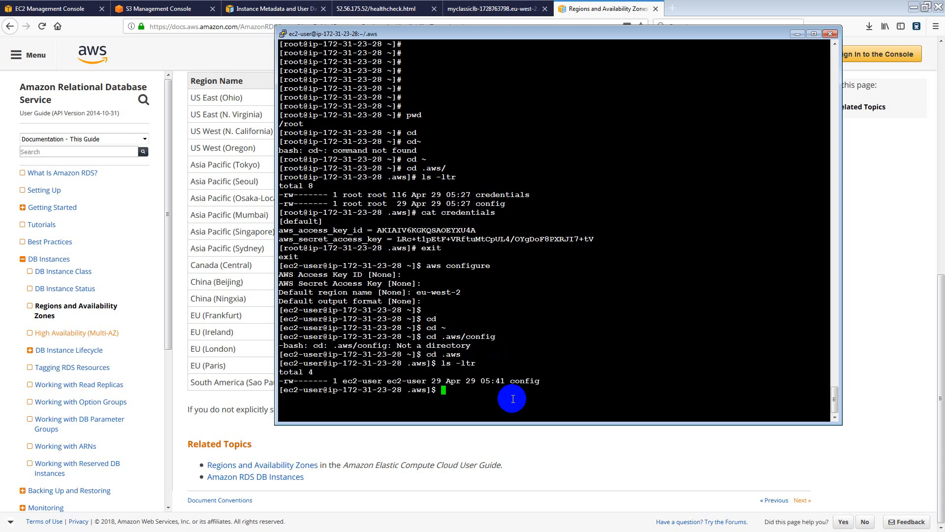